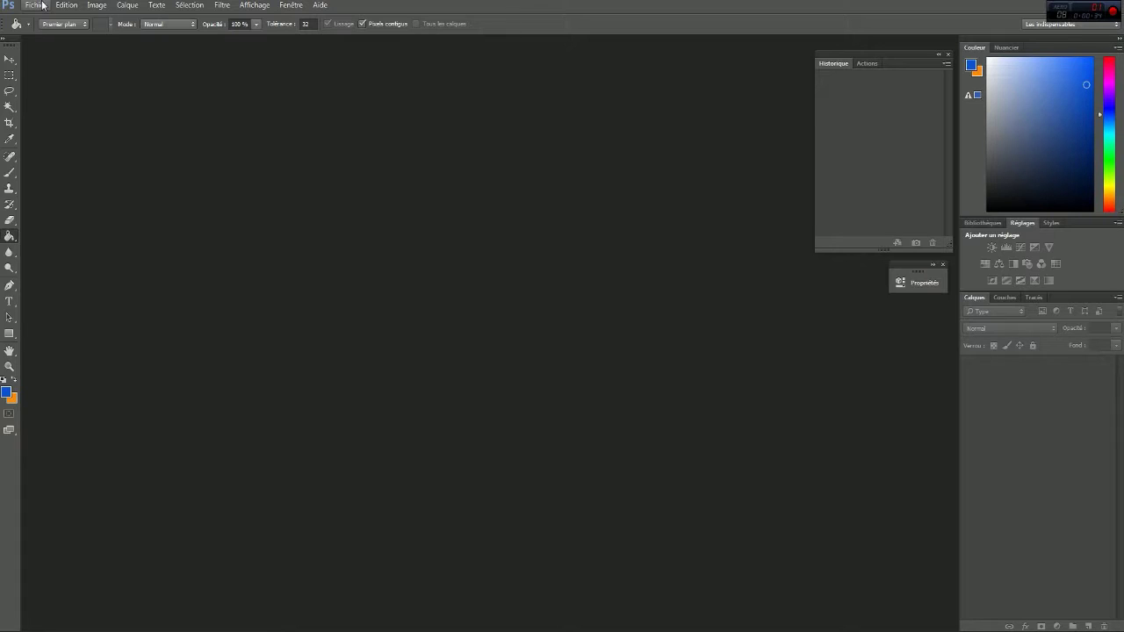
Create a new blank document with the default settings
click(40, 5)
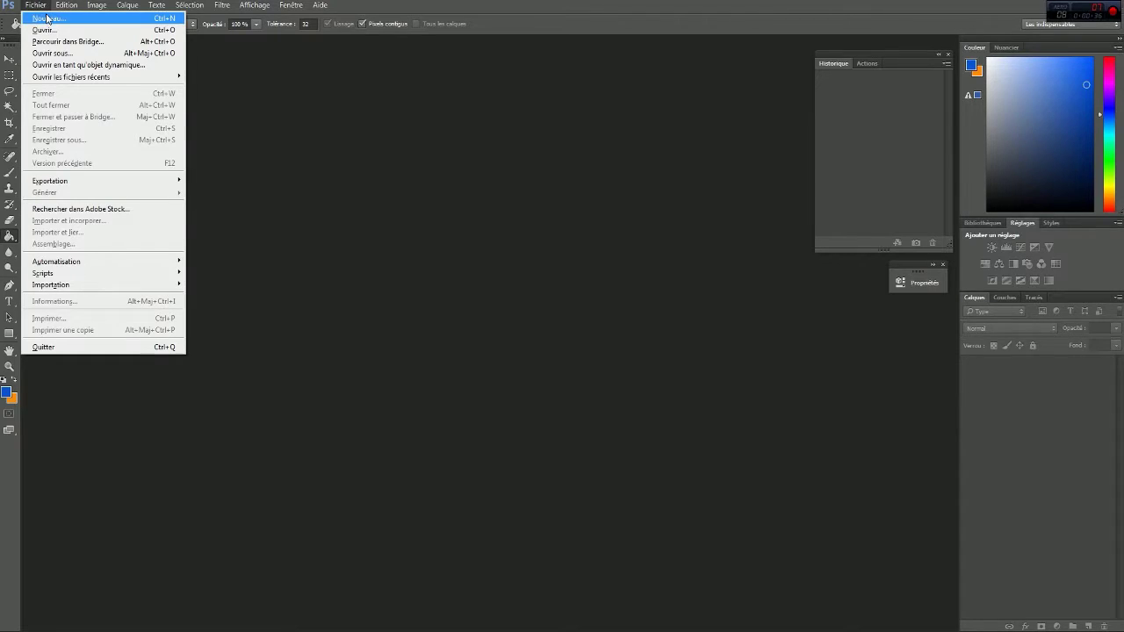
click(141, 4)
click(35, 4)
click(36, 18)
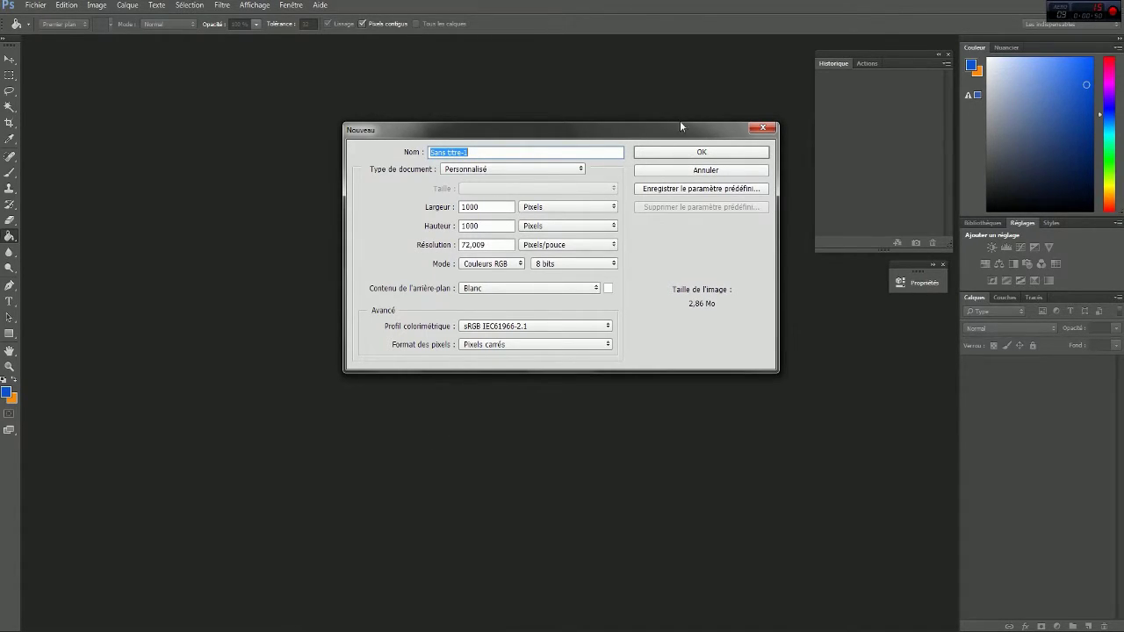
click(673, 152)
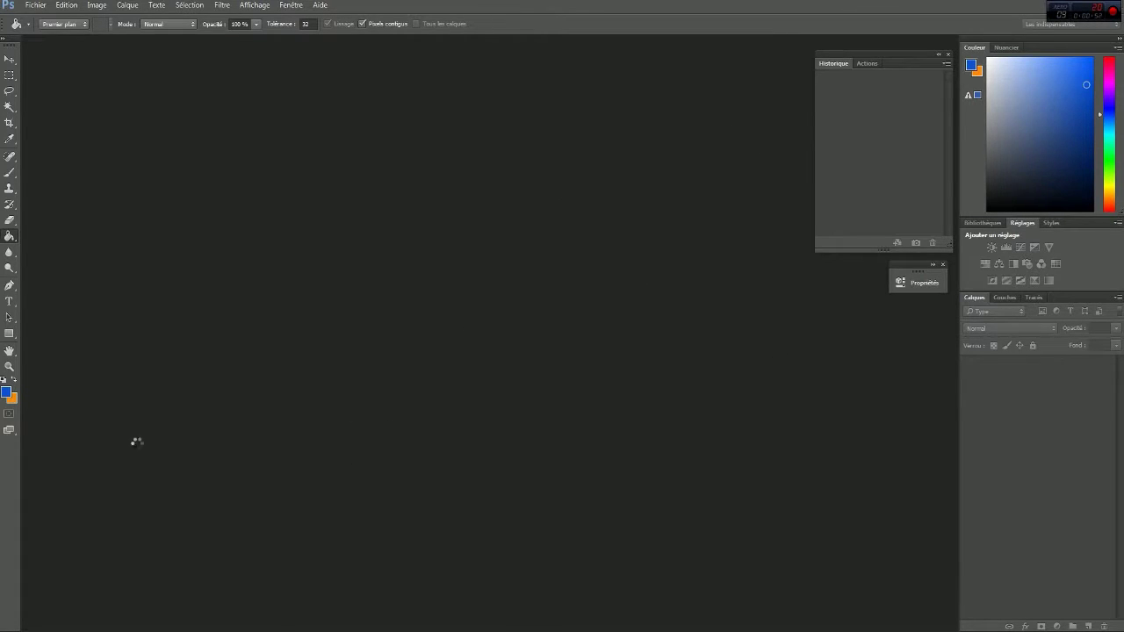
Create a new 1280 × 720 px document
click(37, 5)
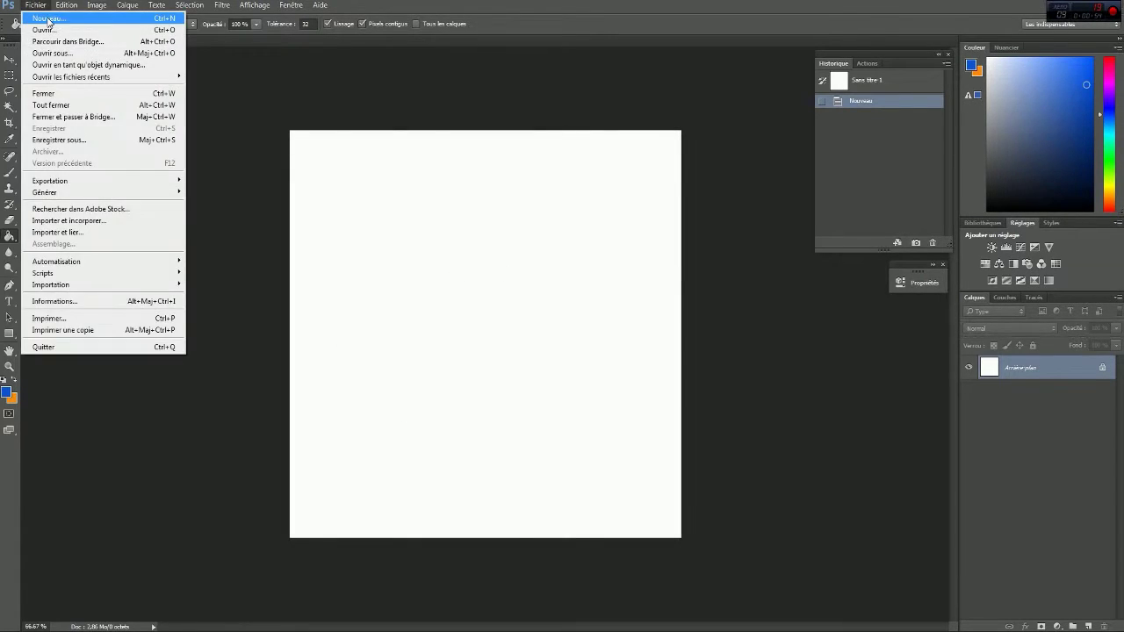
click(48, 19)
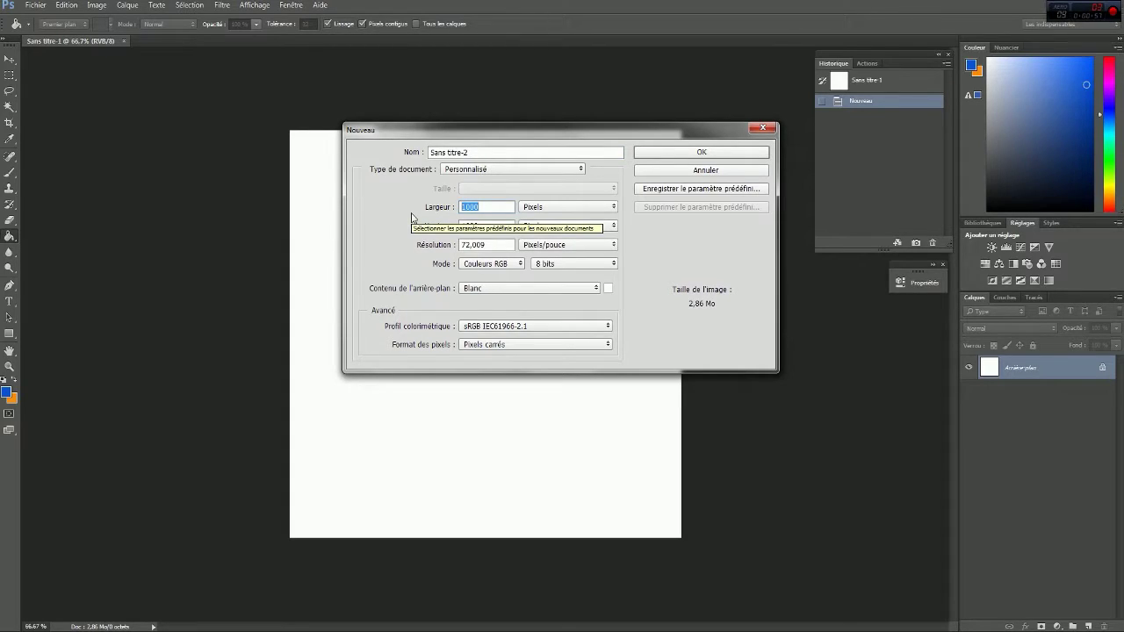
text(1280)
key(Tab)
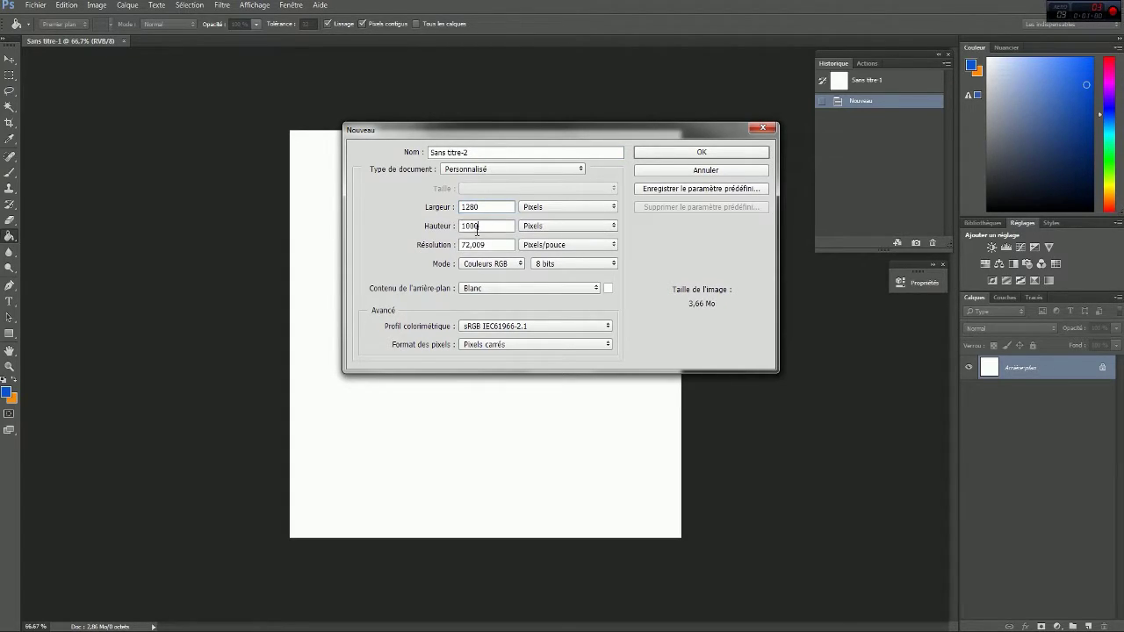
text(720)
click(705, 154)
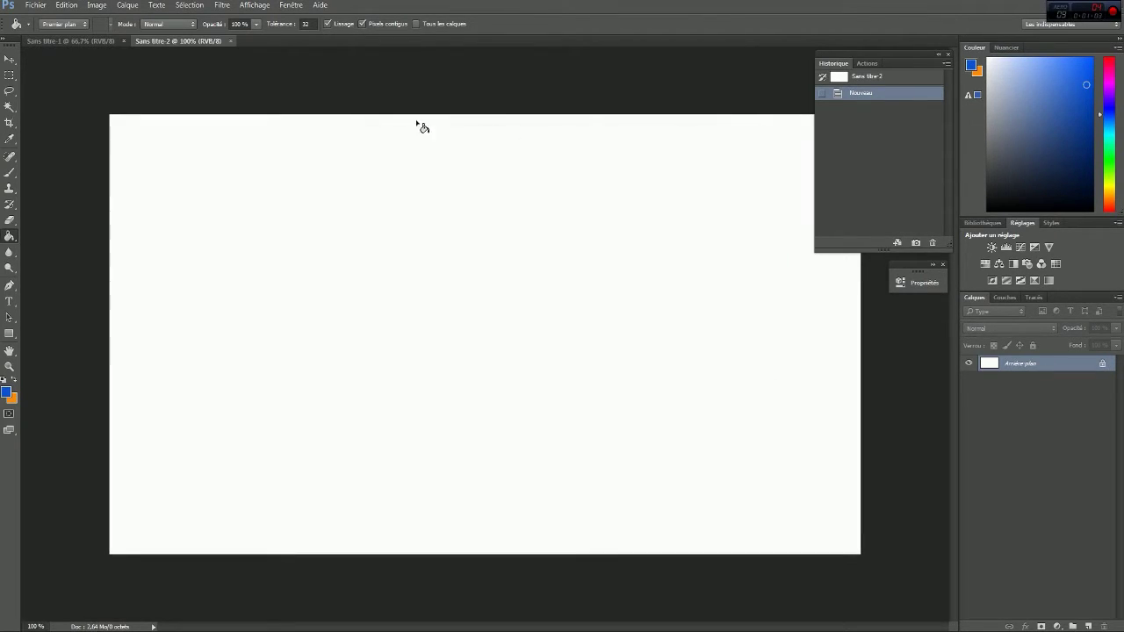
Close the extra blank documents and create a fresh 1280 × 720 px document
click(120, 40)
click(123, 40)
click(123, 40)
click(33, 5)
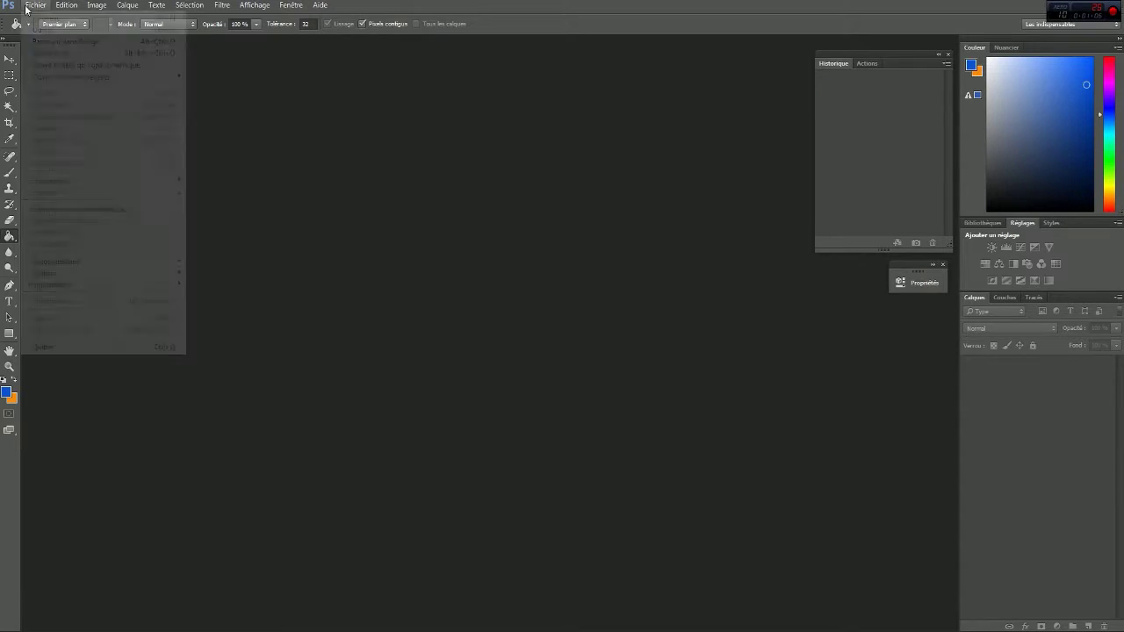
click(40, 18)
click(684, 153)
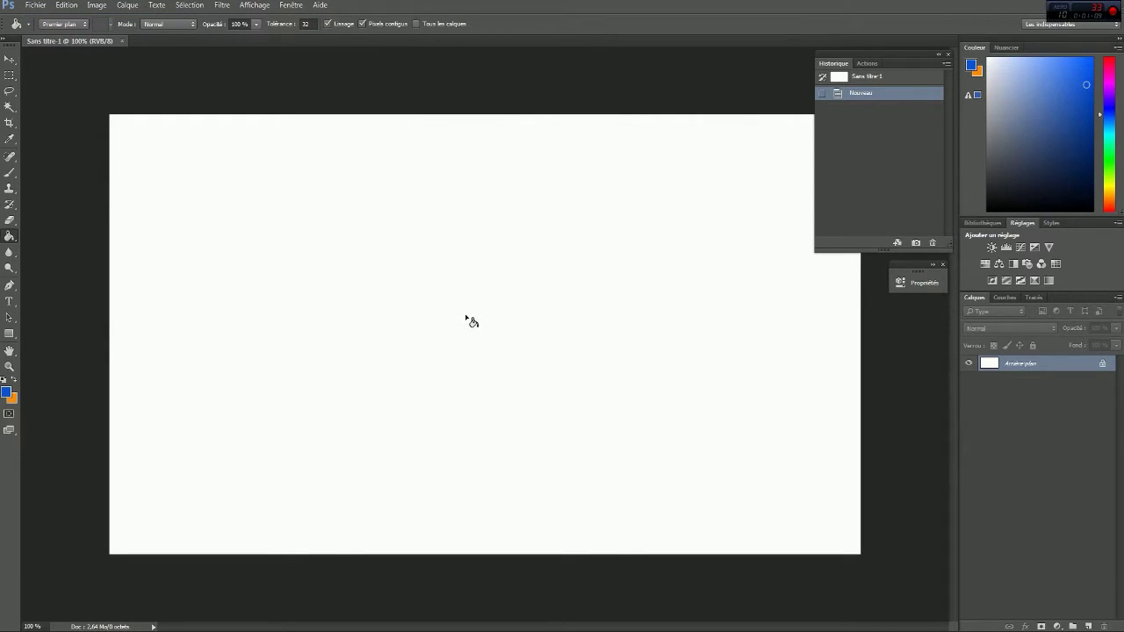
scroll(485, 288, down, 3)
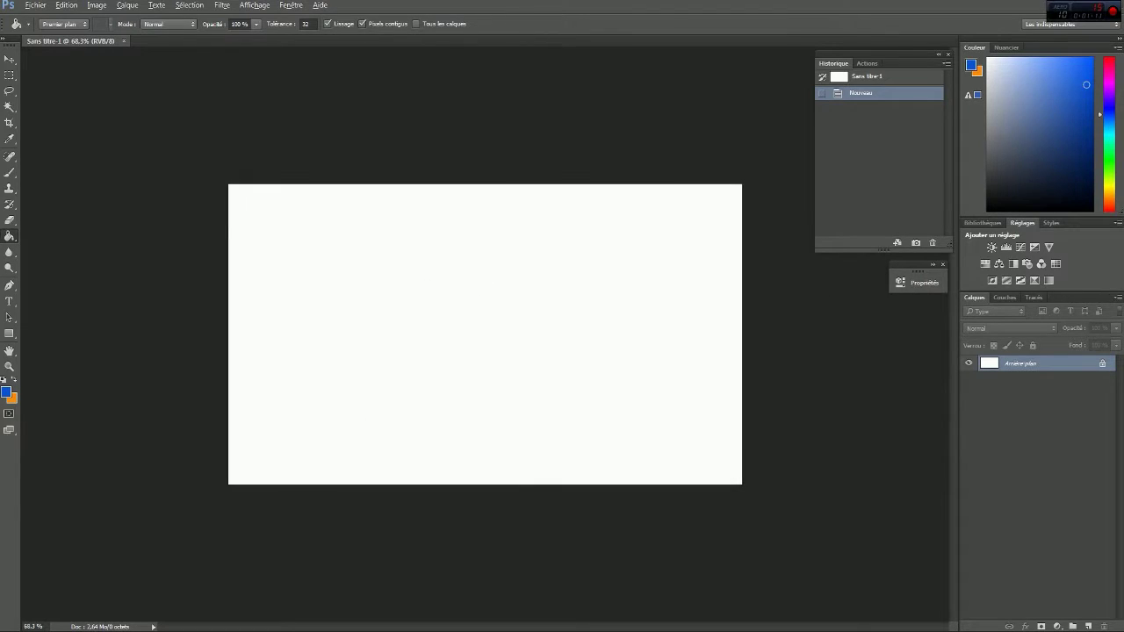
key(super)
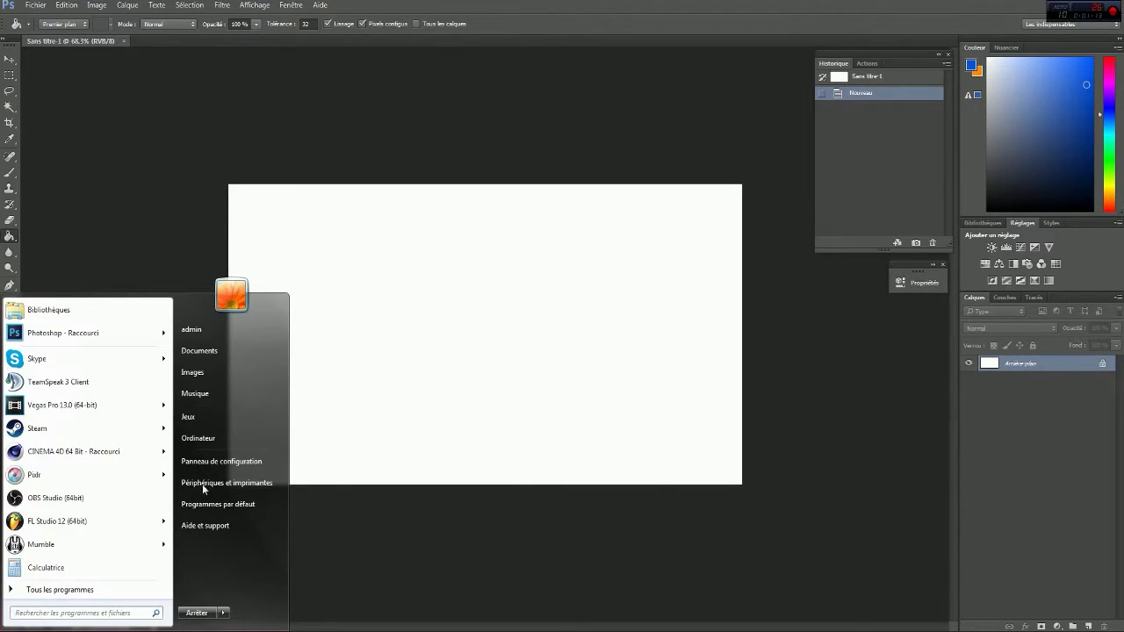
Browse from the desktop in Explorer to the Images C4D folder
click(202, 437)
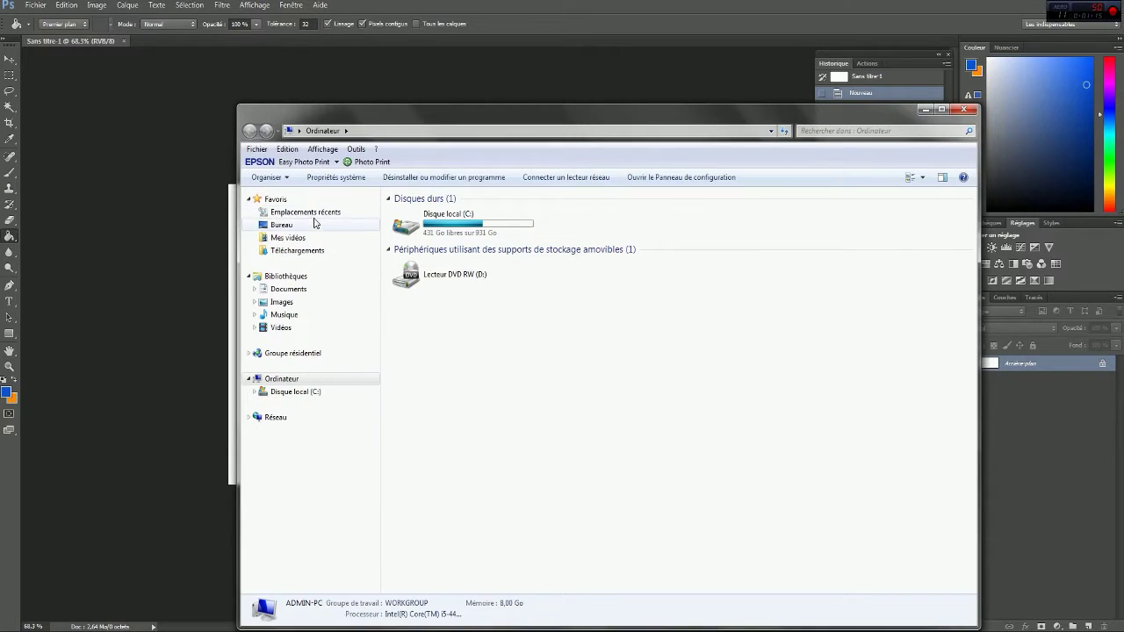
click(314, 224)
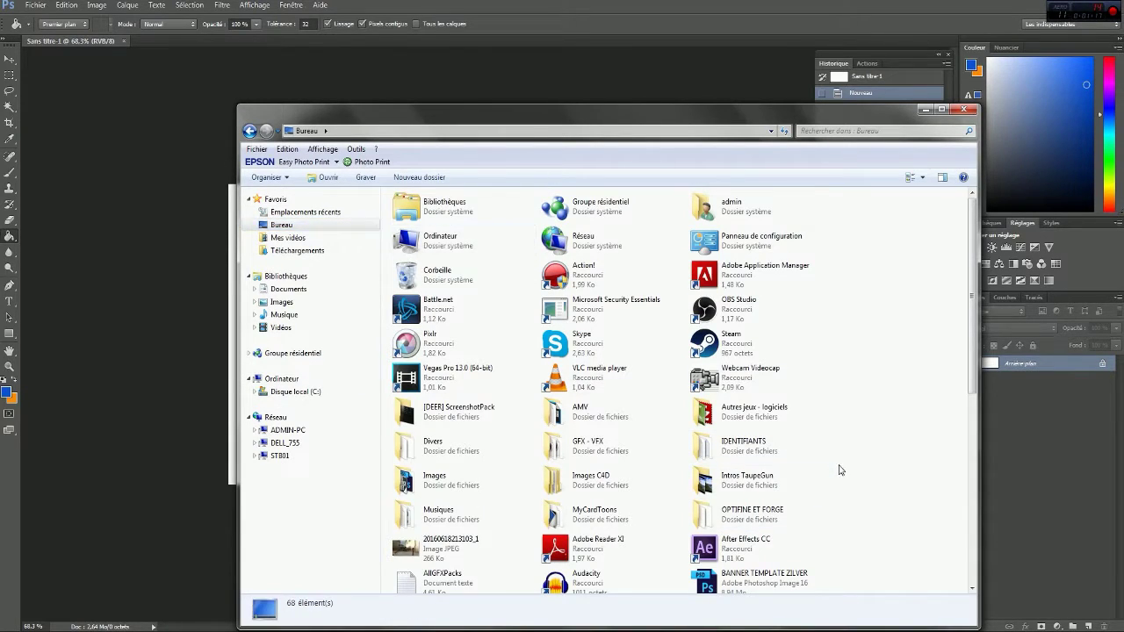
scroll(840, 471, down, 3)
scroll(668, 299, up, 1)
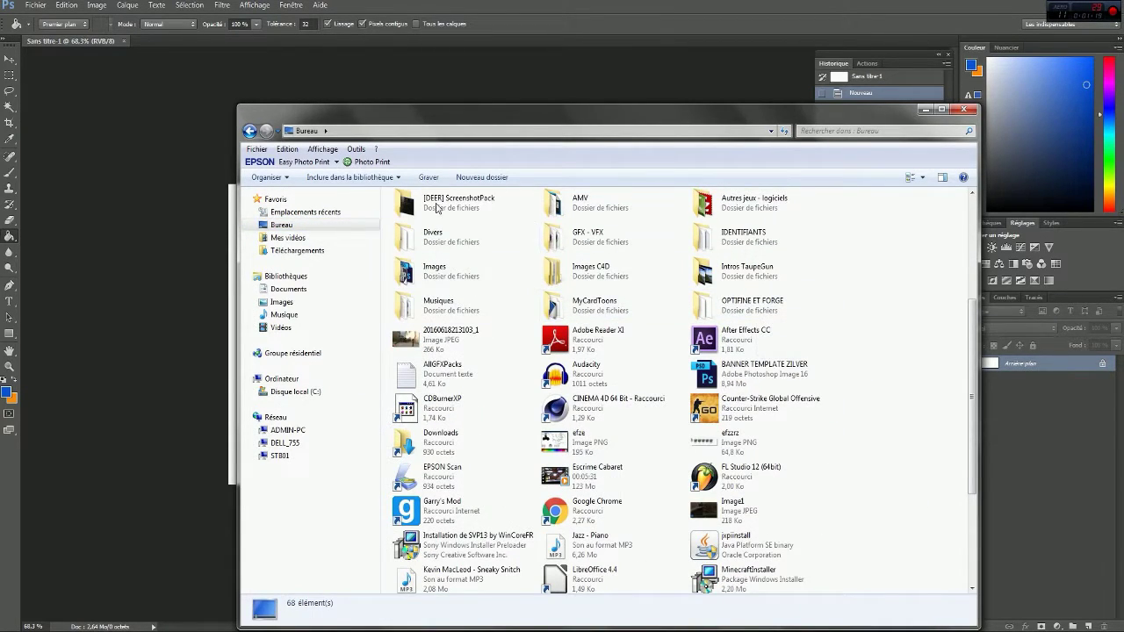
double_click(433, 271)
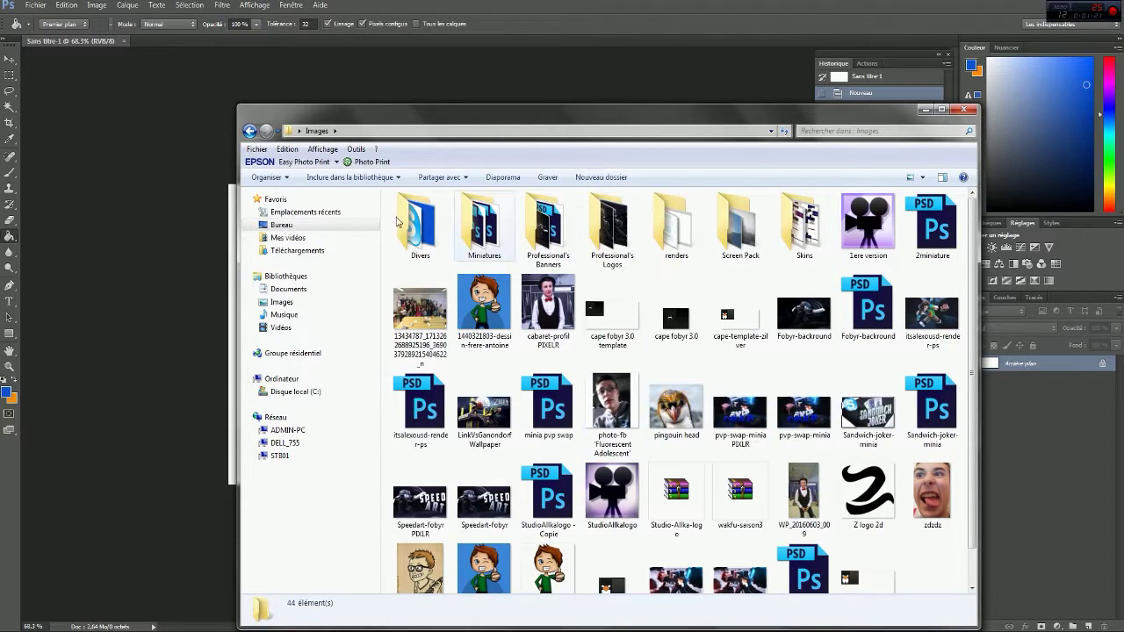
click(281, 225)
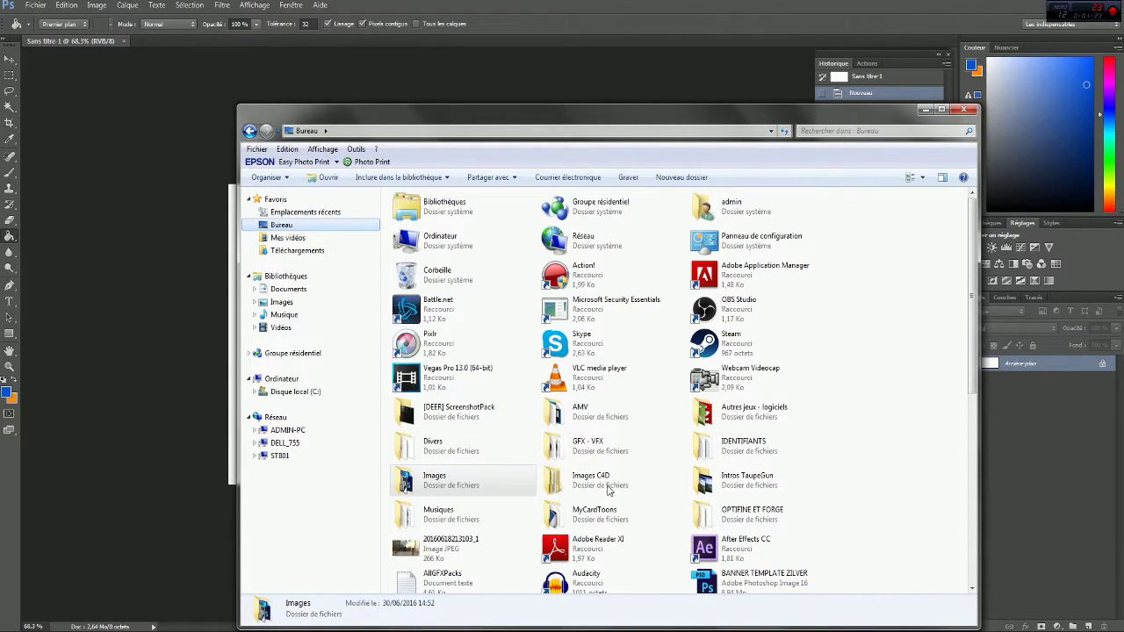
double_click(608, 489)
Preview the tie-dye character render from Professional Renders, then close the viewer
double_click(419, 226)
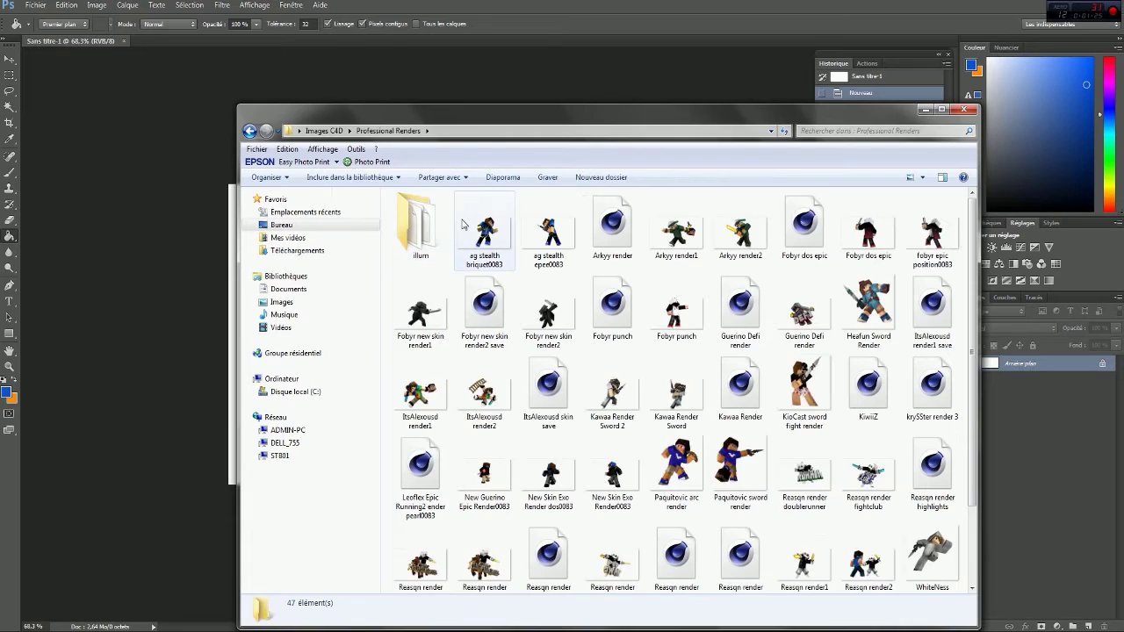
scroll(600, 247, down, 3)
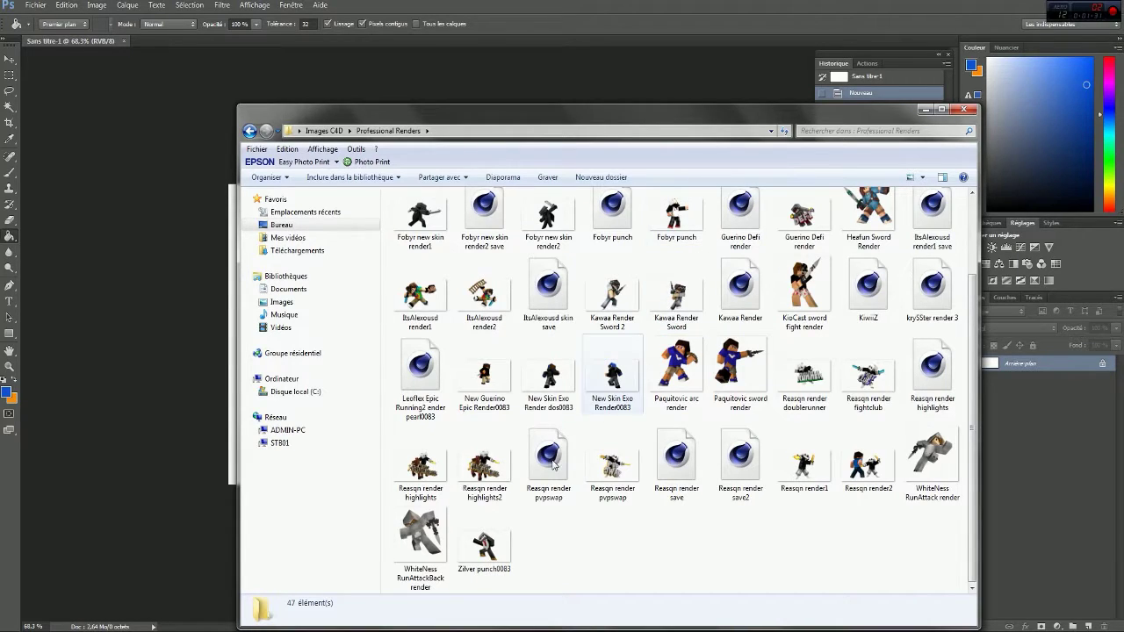
scroll(716, 264, up, 1)
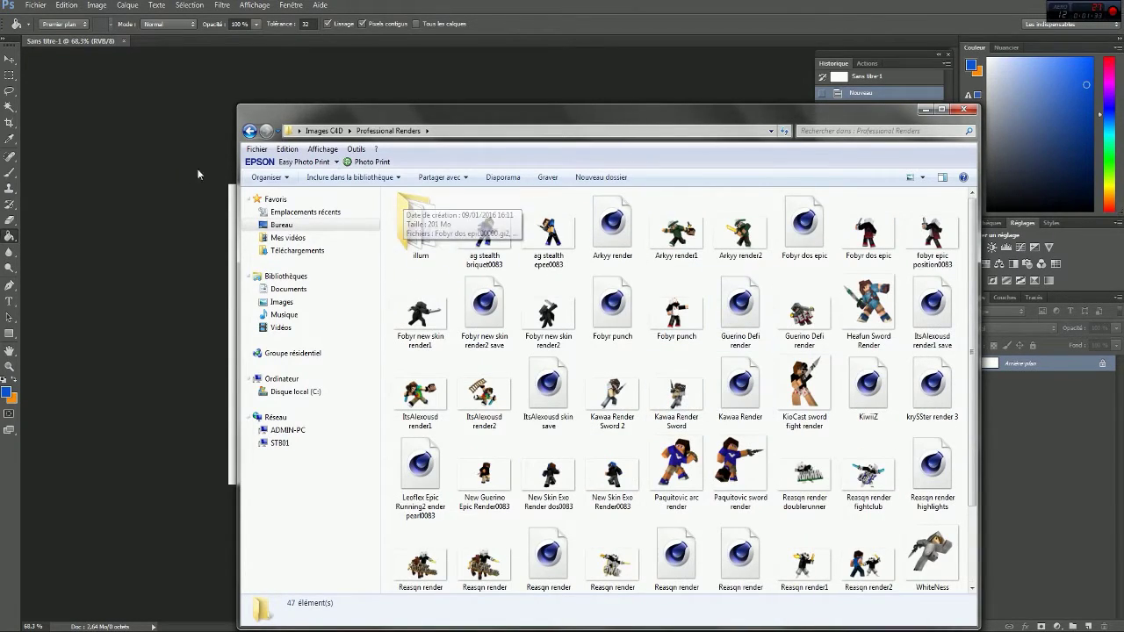
click(251, 132)
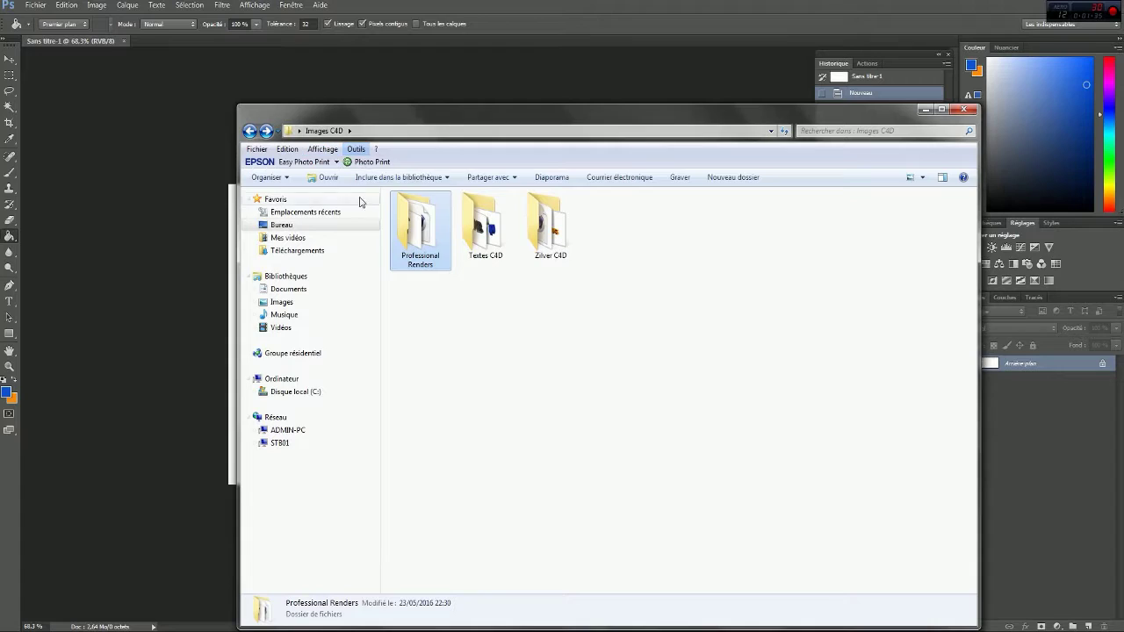
double_click(420, 230)
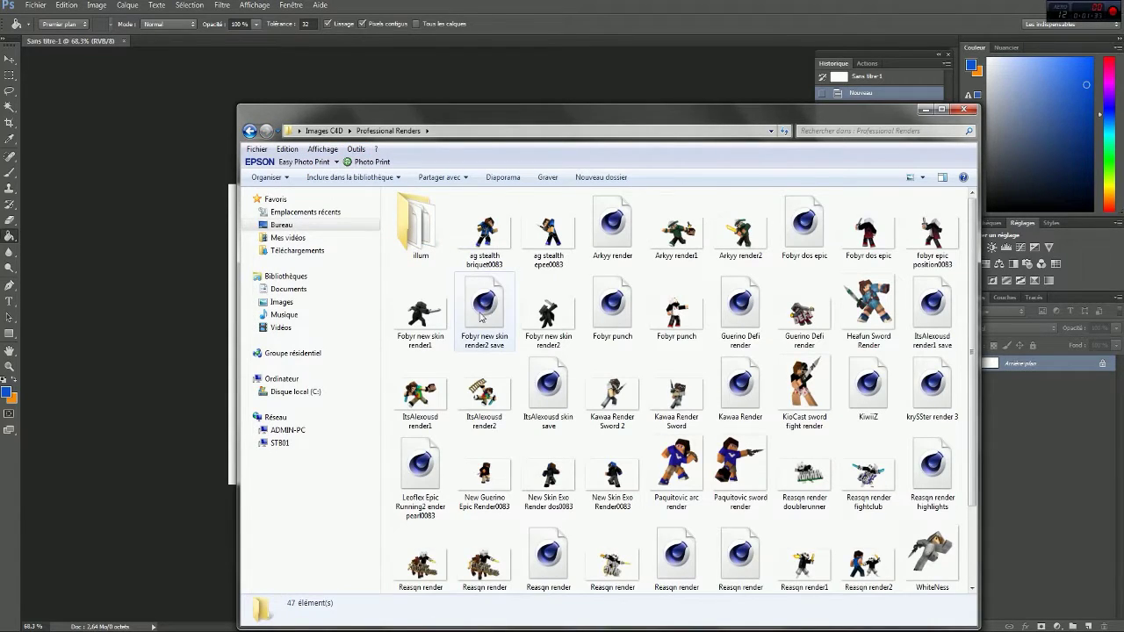
double_click(435, 386)
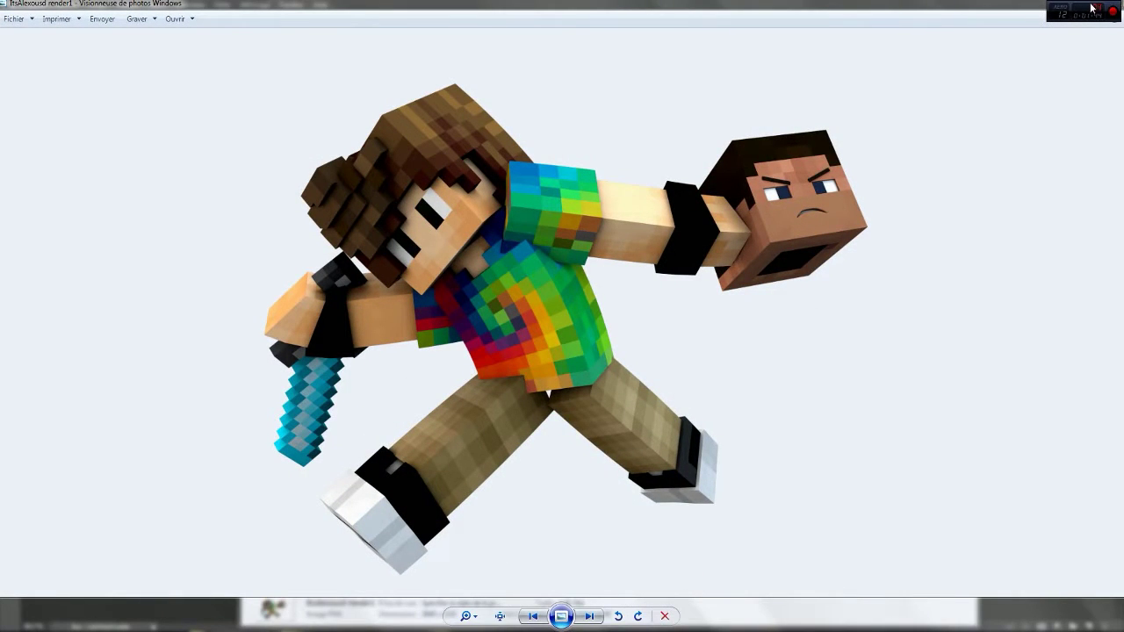
double_click(975, 5)
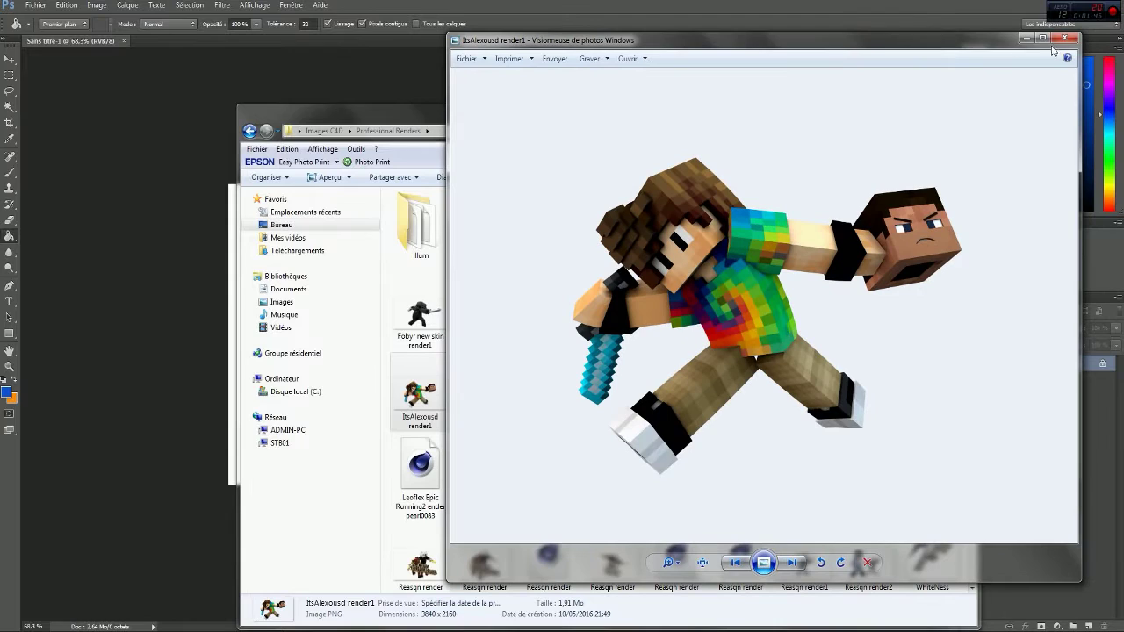
click(1073, 39)
Place ItsAlexousd render1 on the canvas as a layer and select the Arrière-plan layer
drag(412, 395, 216, 401)
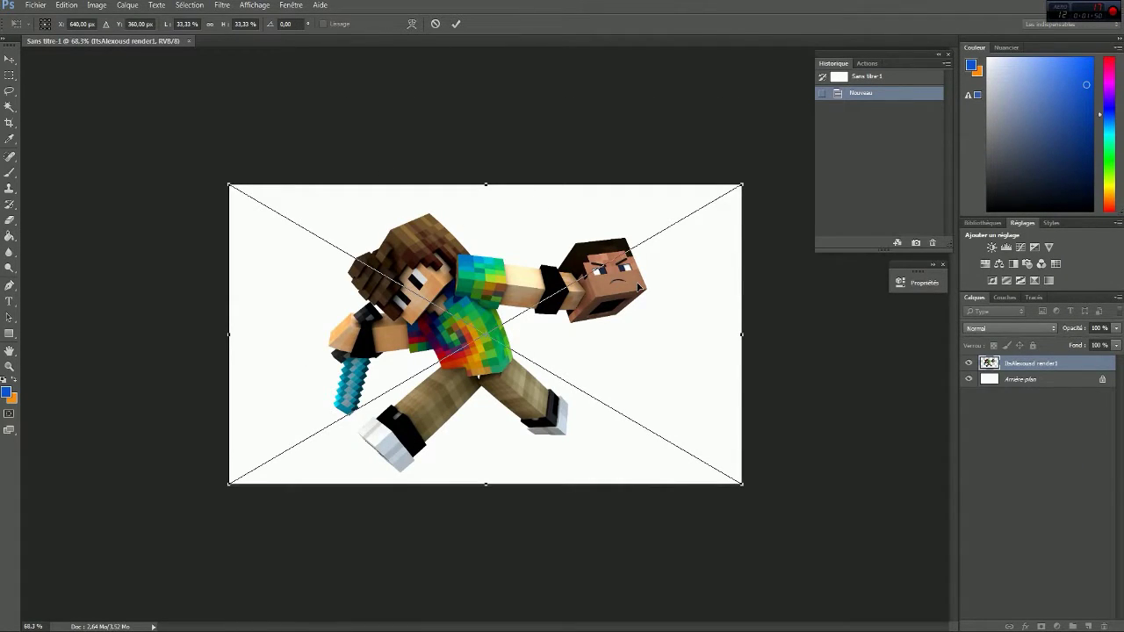
key(Return)
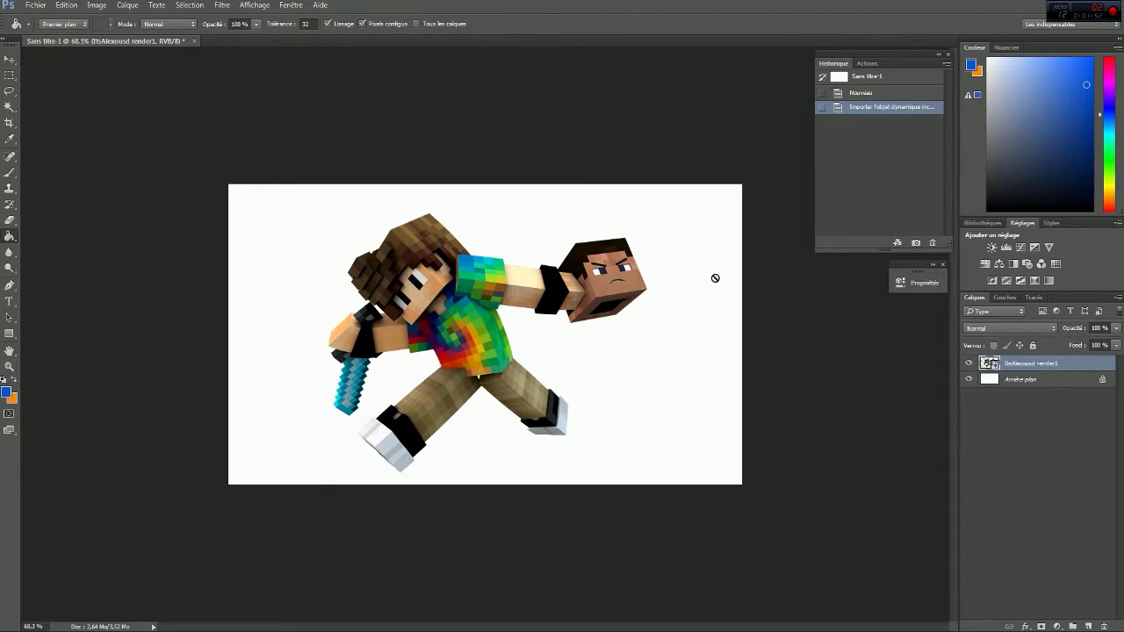
click(1074, 380)
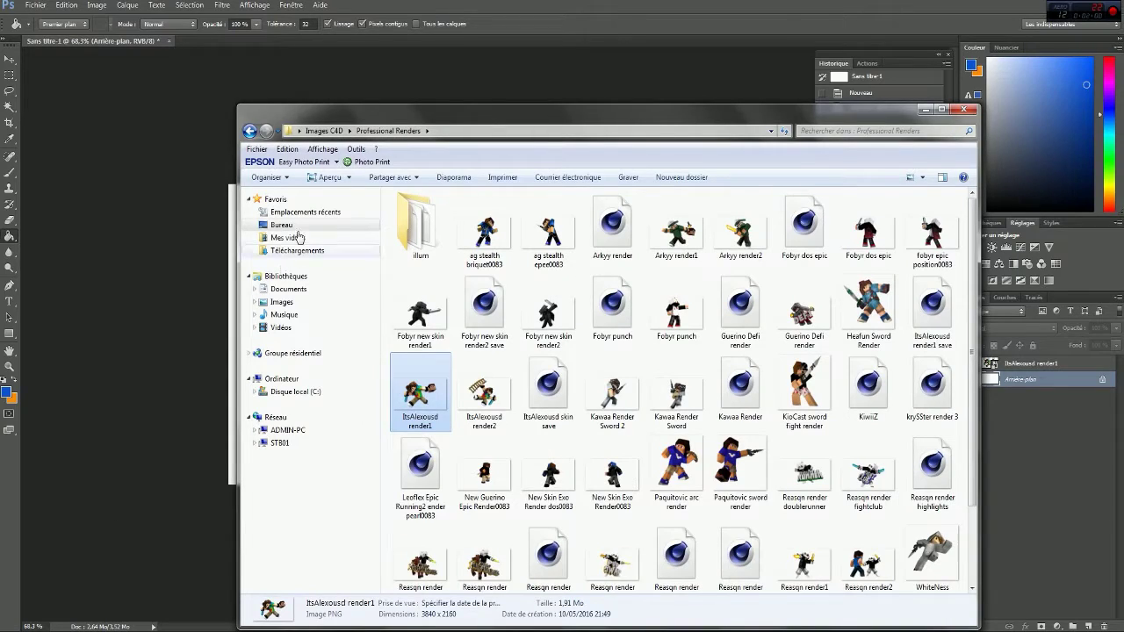
Open the Day folder inside the [DEER] ScreenshotPack folder
click(281, 225)
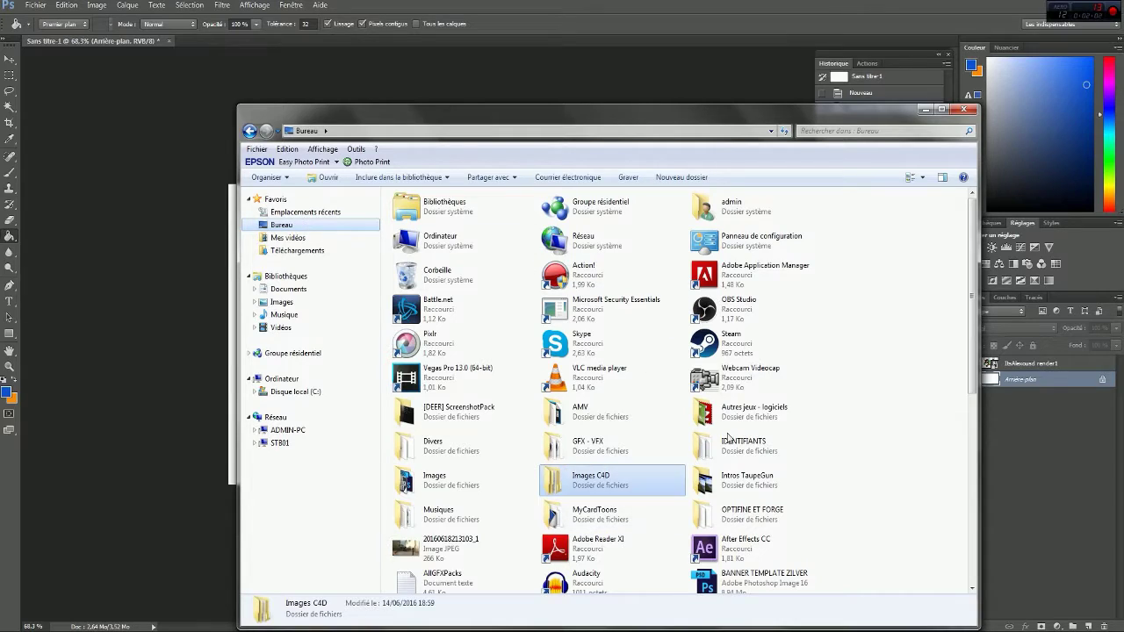
click(458, 404)
double_click(458, 404)
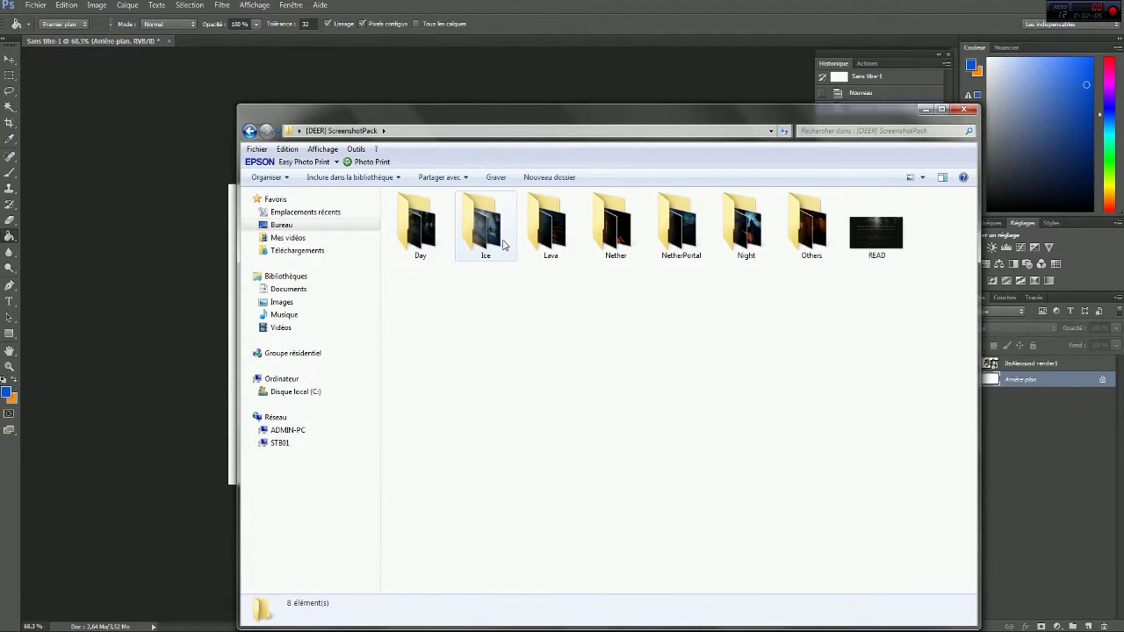
click(501, 248)
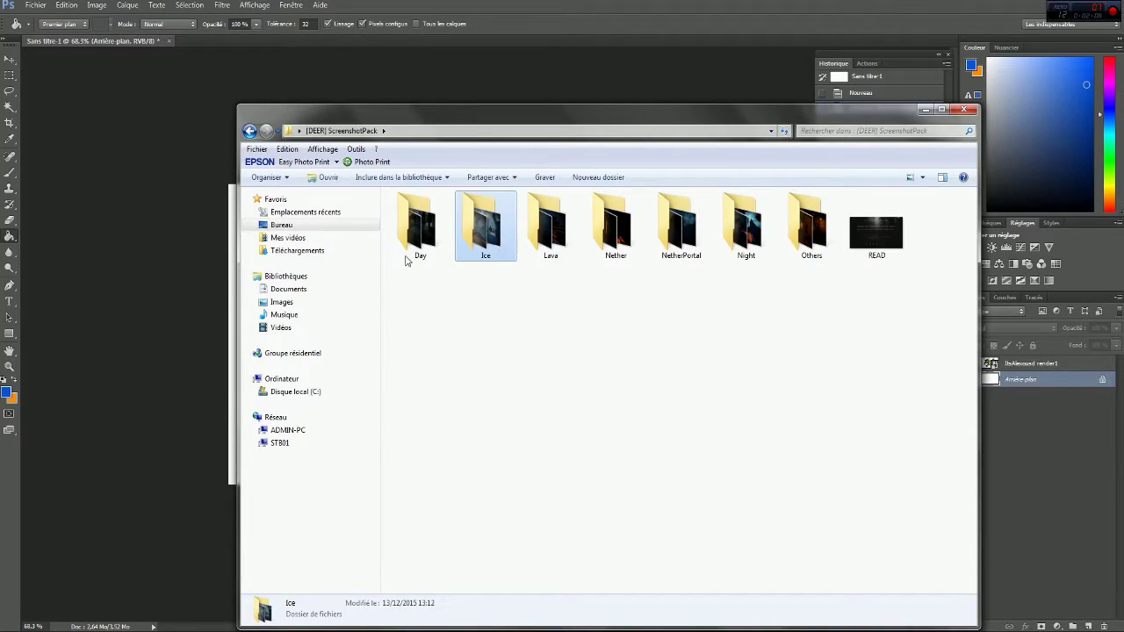
double_click(429, 255)
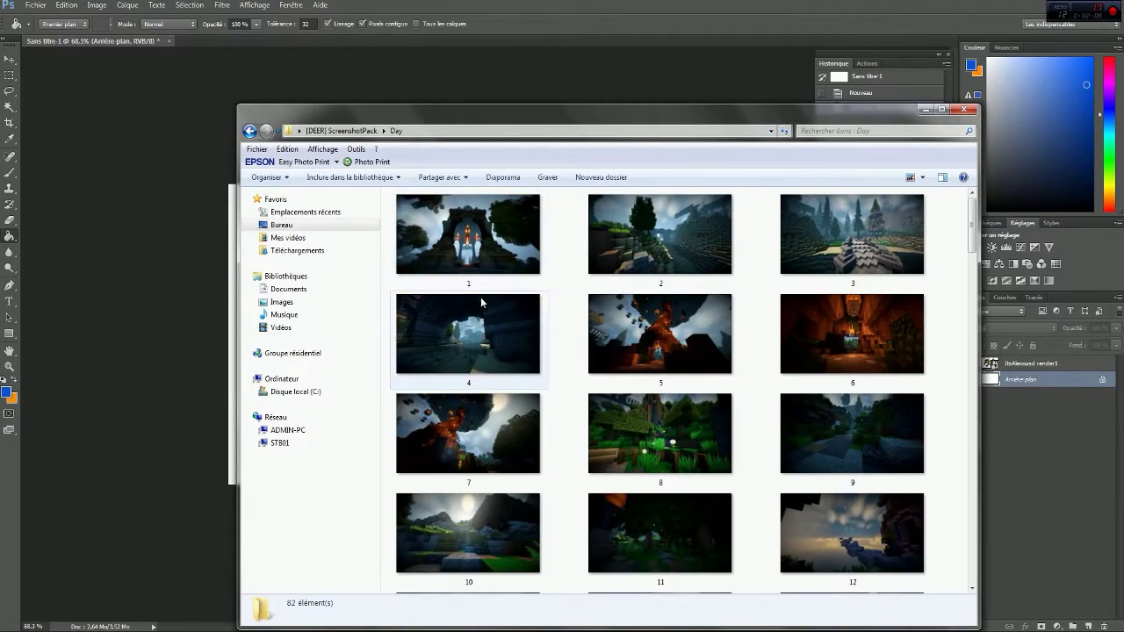
Scroll through the 82 Day screenshots to compare backgrounds
scroll(487, 298, down, 5)
scroll(491, 301, down, 5)
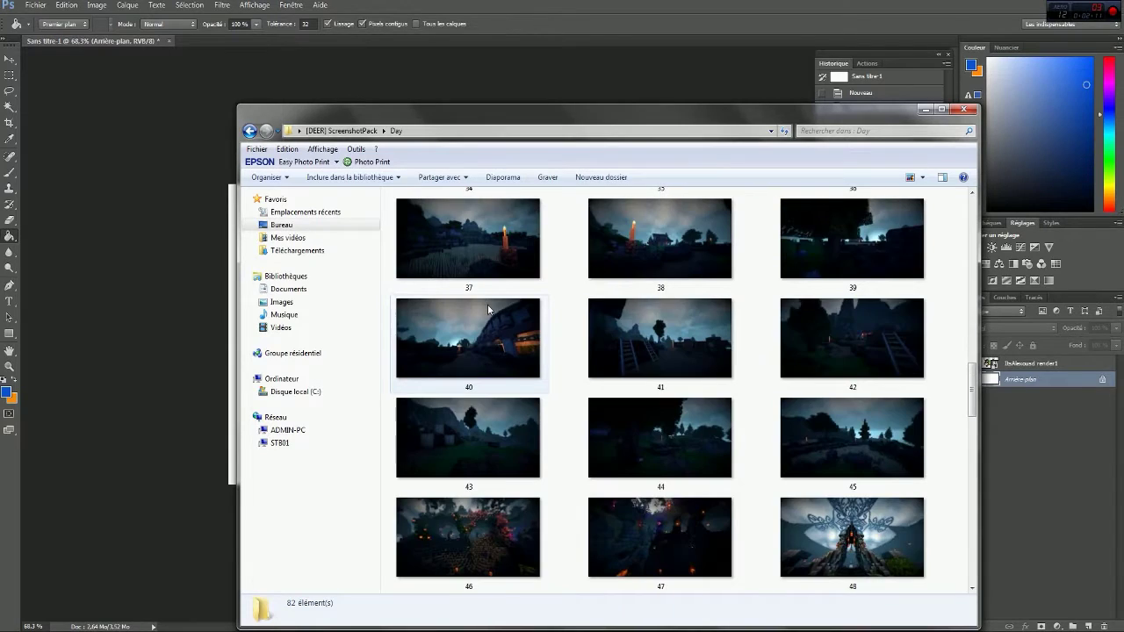
scroll(487, 309, down, 3)
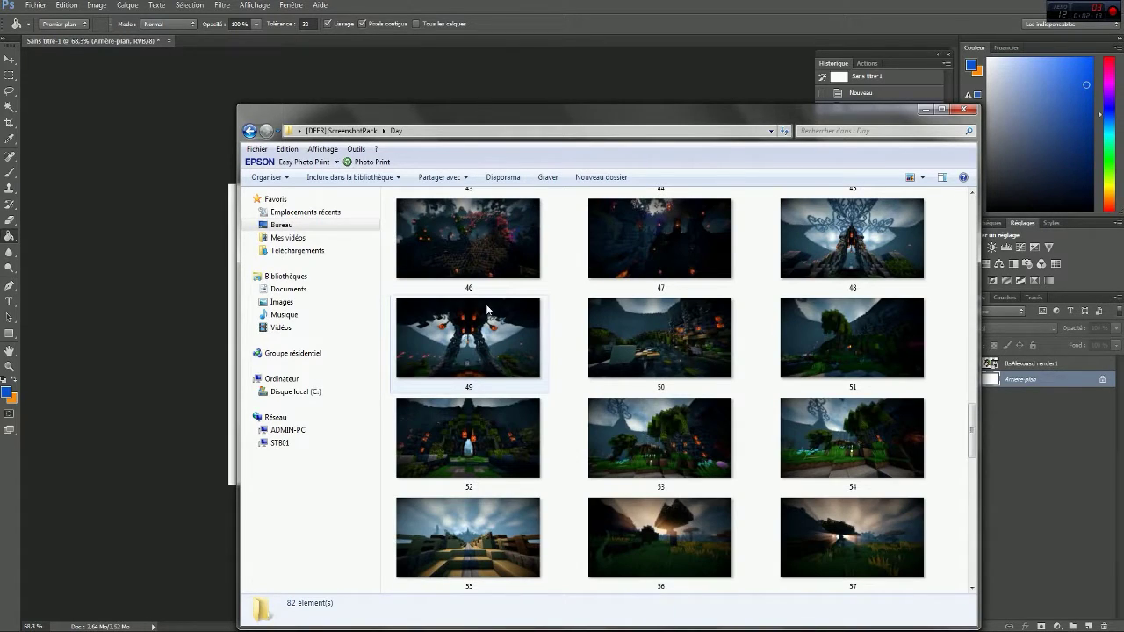
scroll(487, 310, down, 5)
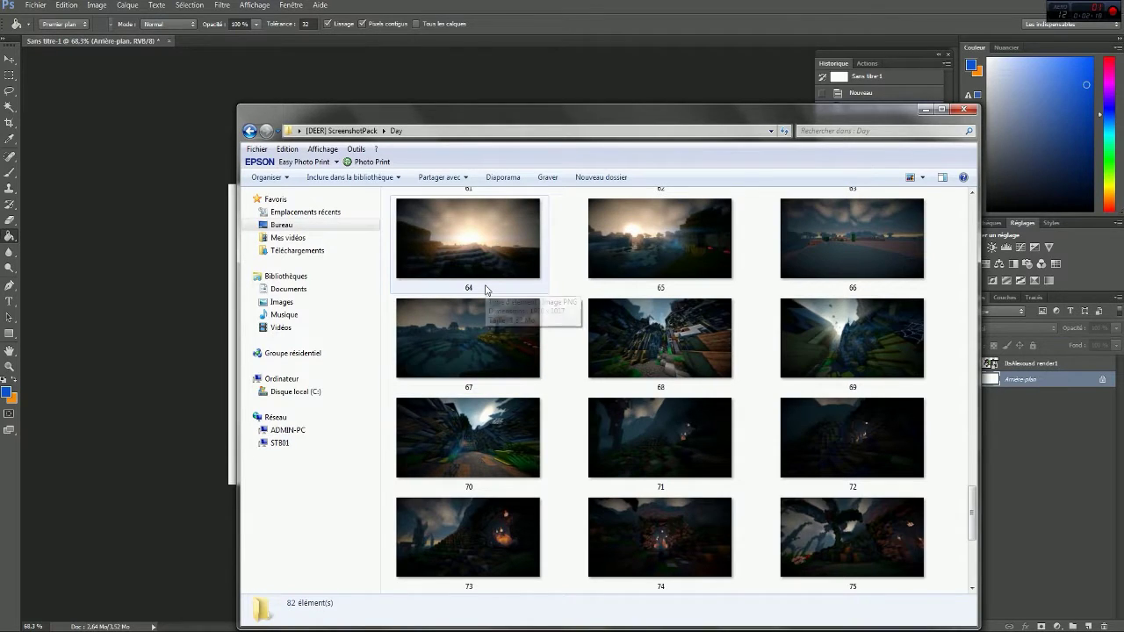
scroll(486, 290, down, 3)
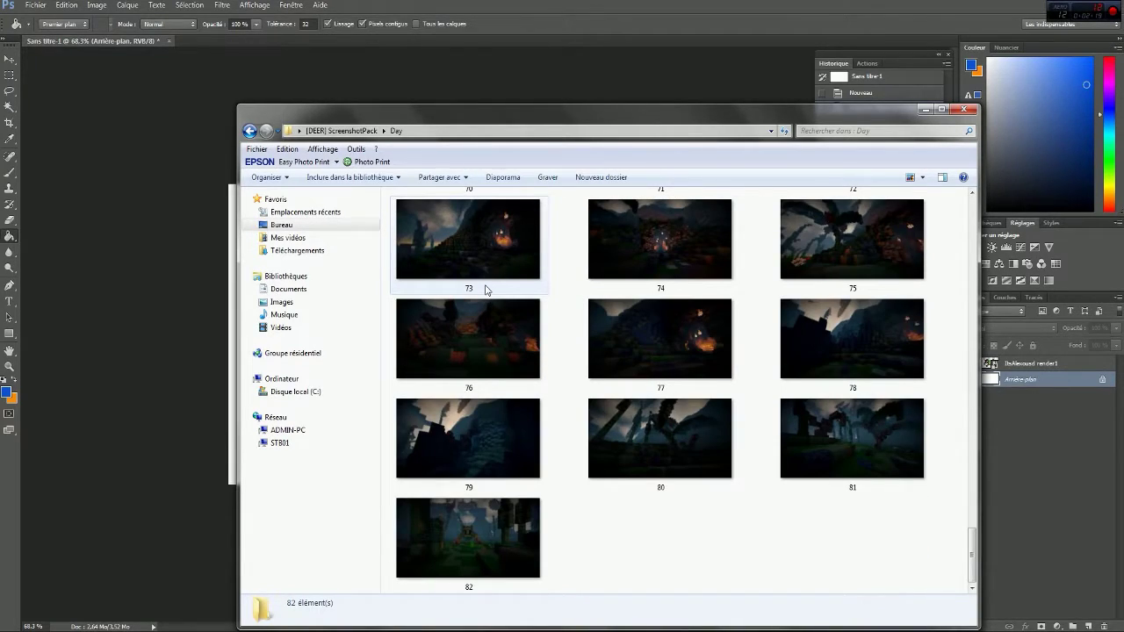
scroll(485, 290, up, 10)
scroll(489, 246, up, 10)
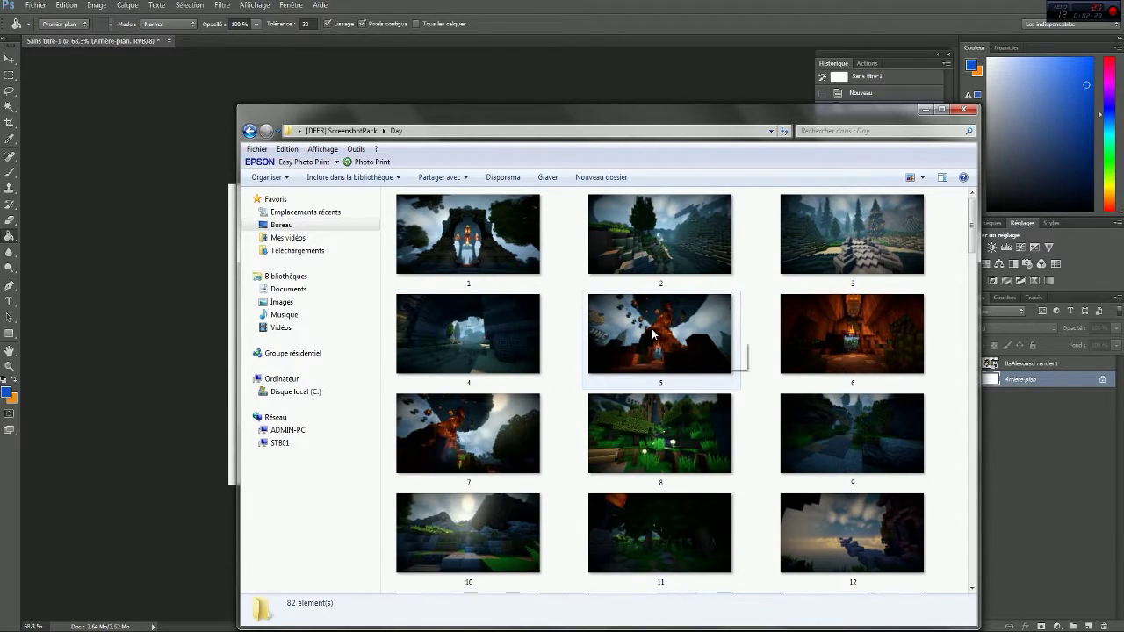
scroll(796, 330, down, 5)
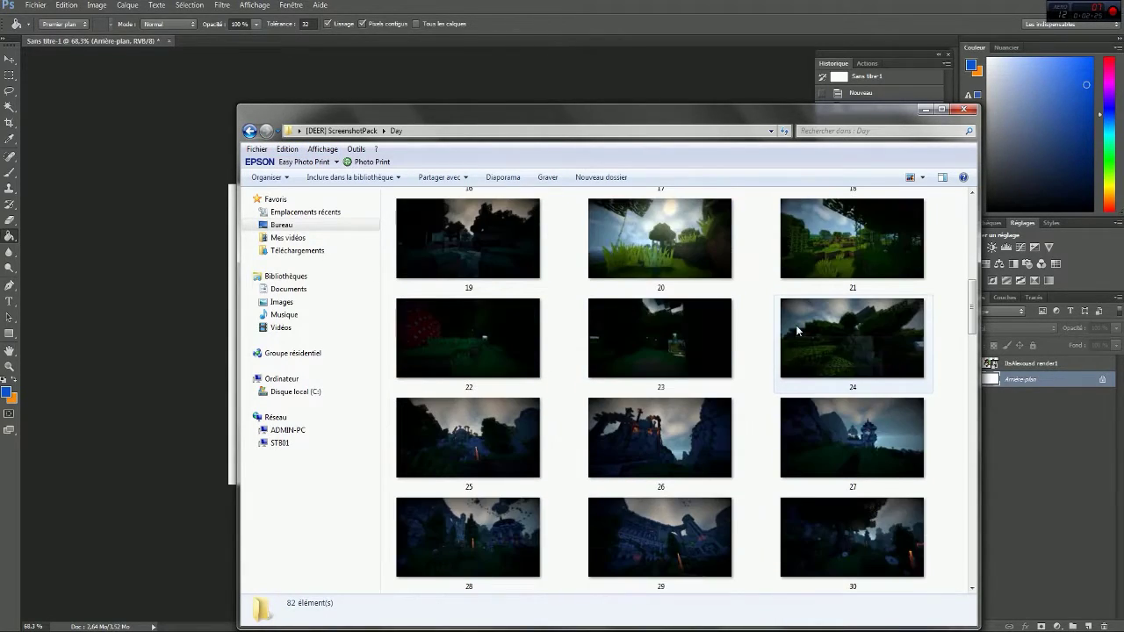
scroll(796, 329, down, 5)
scroll(797, 329, down, 4)
scroll(796, 330, down, 4)
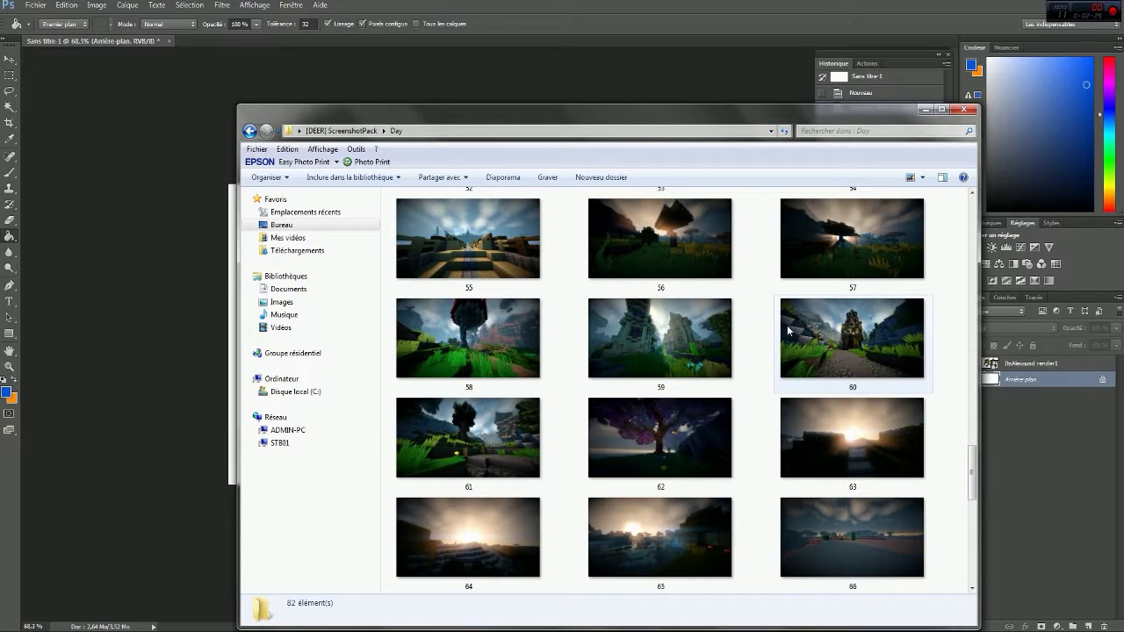
scroll(787, 324, up, 3)
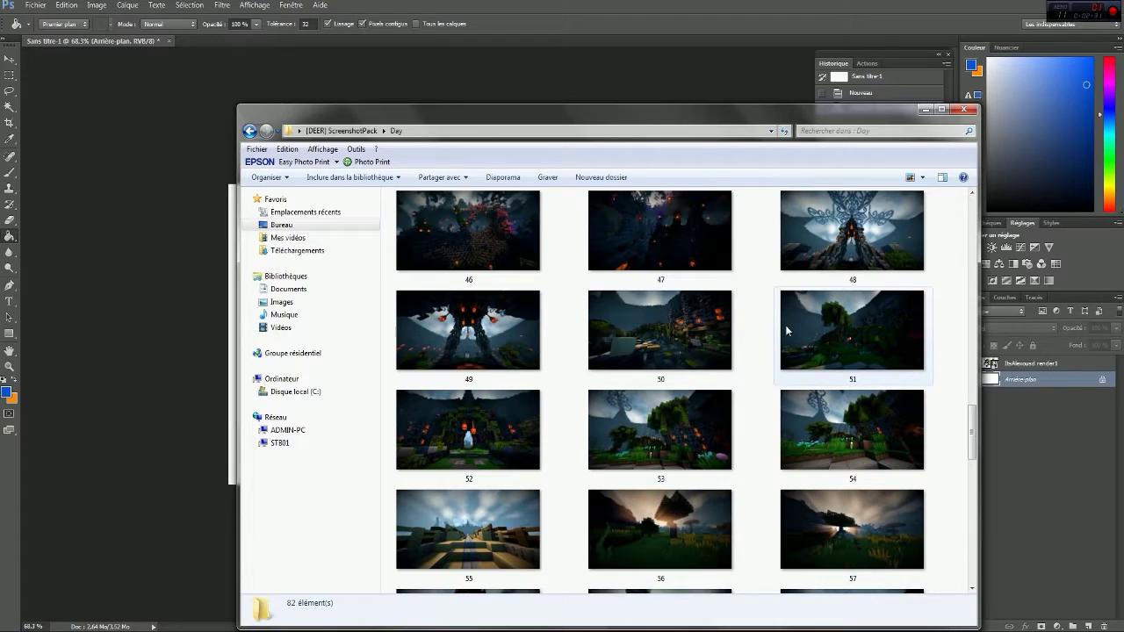
scroll(785, 325, down, 3)
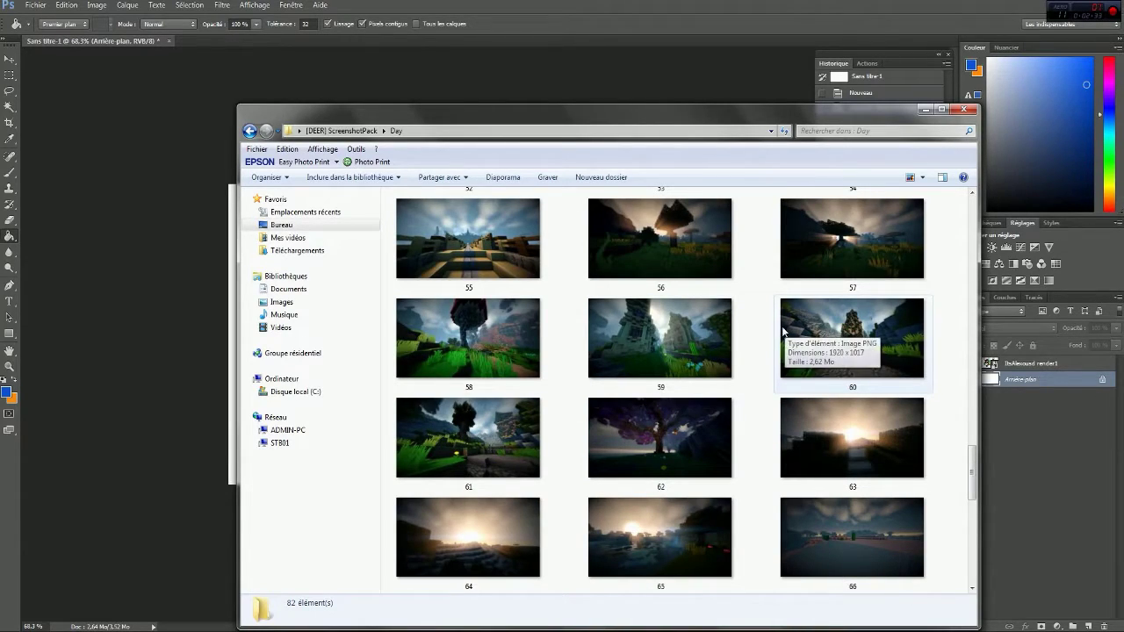
Place screenshot 64 on the canvas and enlarge it
mouse_move(728, 555)
mouse_down()
mouse_move(454, 525)
mouse_move(642, 512)
mouse_move(53, 375)
mouse_up()
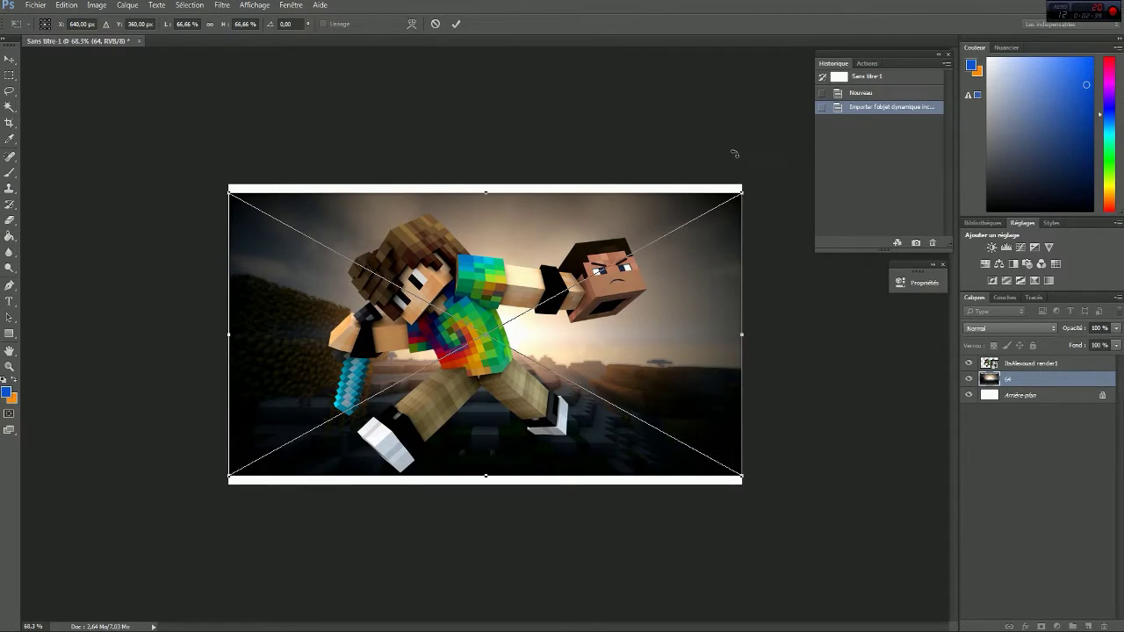
drag(742, 191, 804, 159)
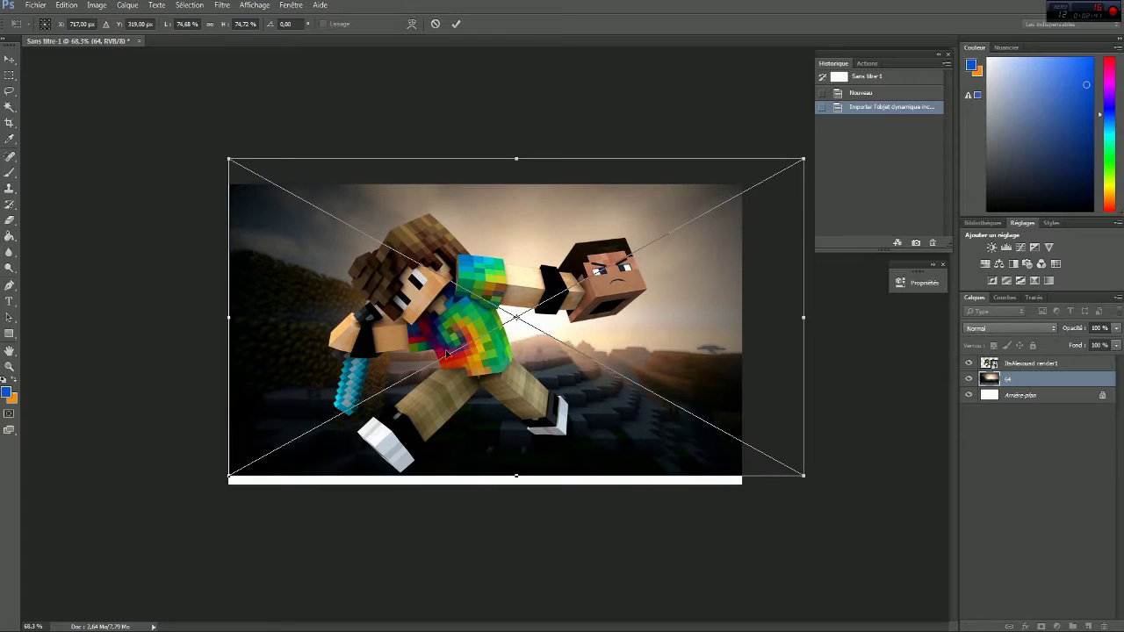
drag(220, 480, 134, 530)
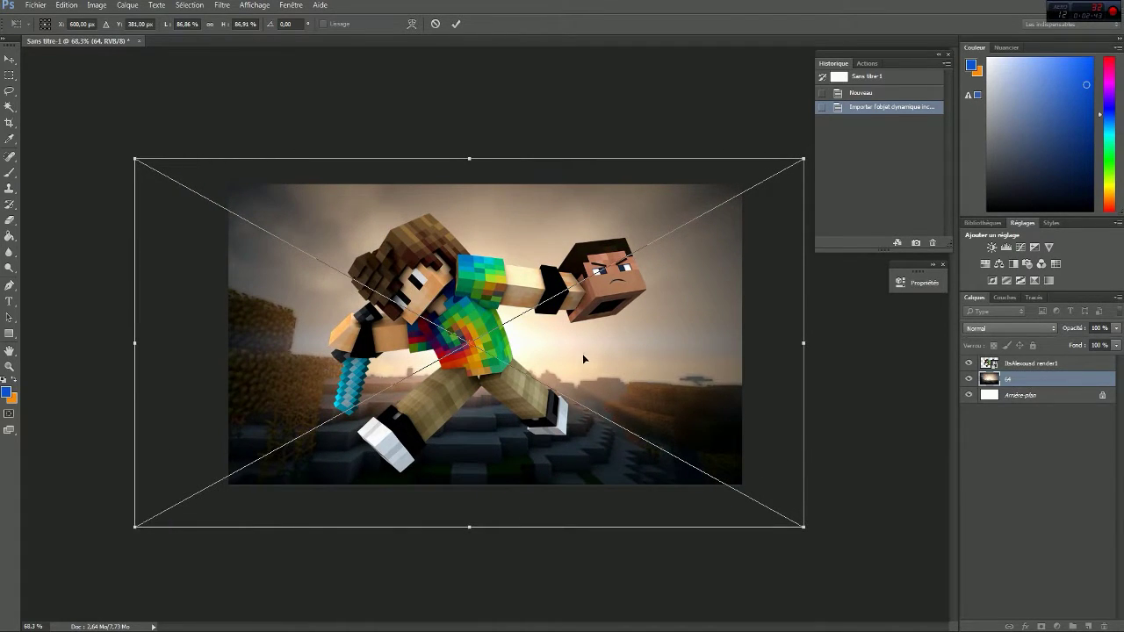
drag(583, 354, 624, 326)
key(g)
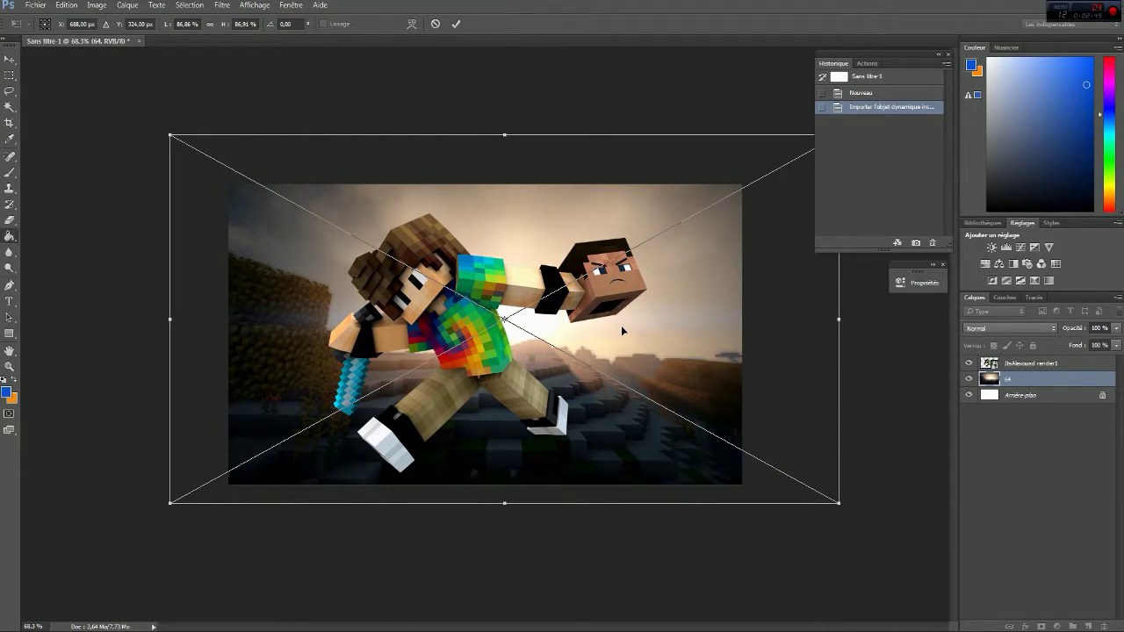
Nudge the character render layer slightly into position
key(v)
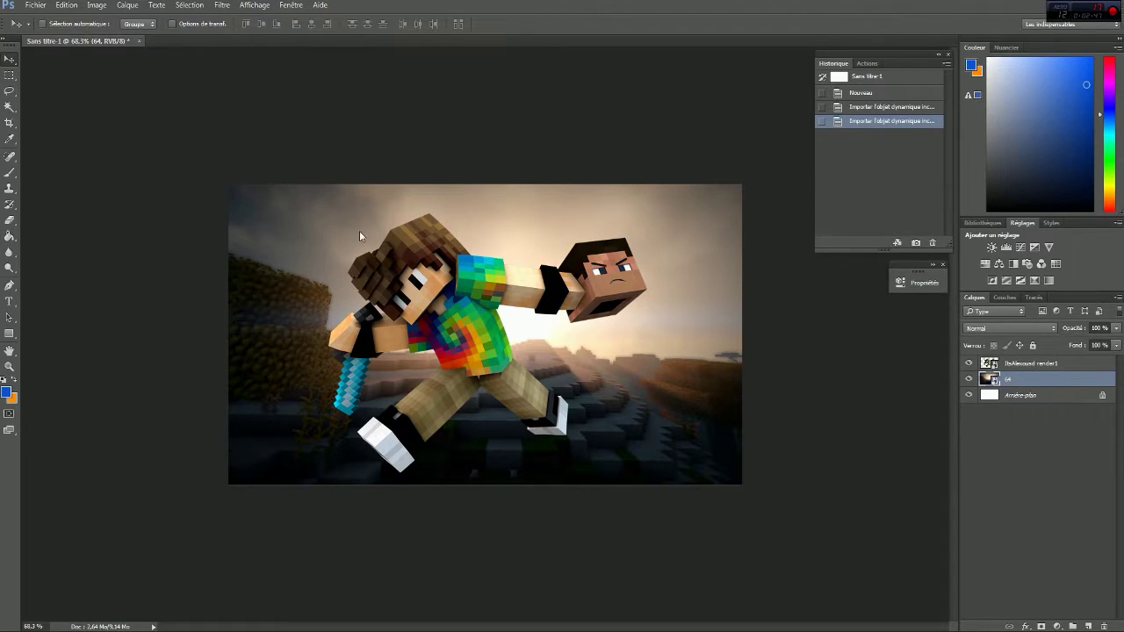
drag(423, 305, 419, 301)
key(ctrl+t)
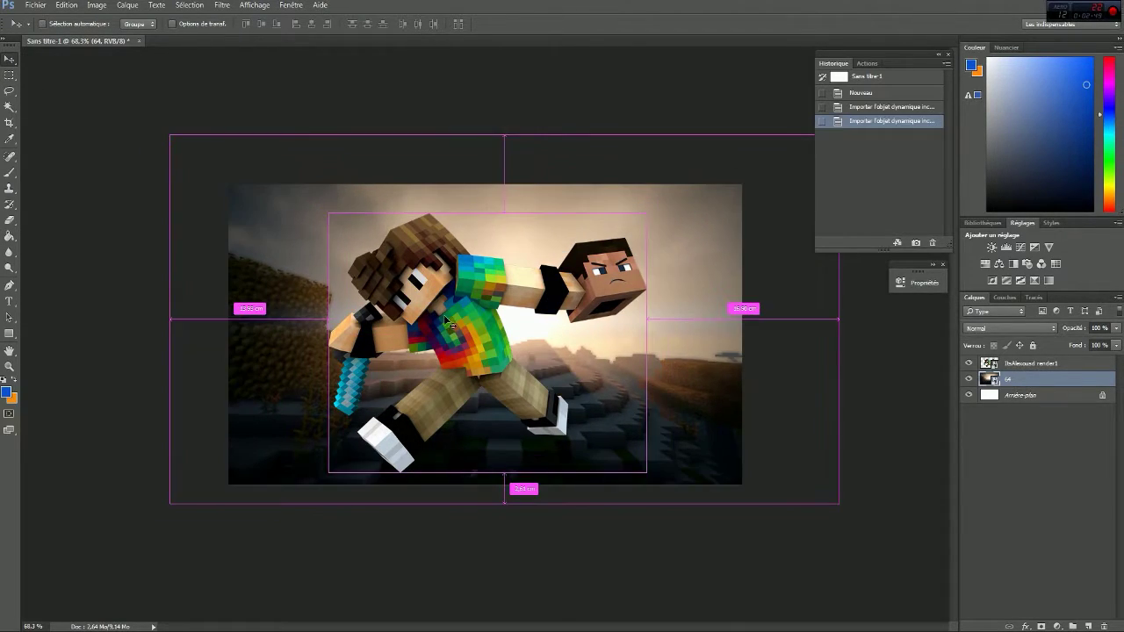
key(Escape)
click(1021, 363)
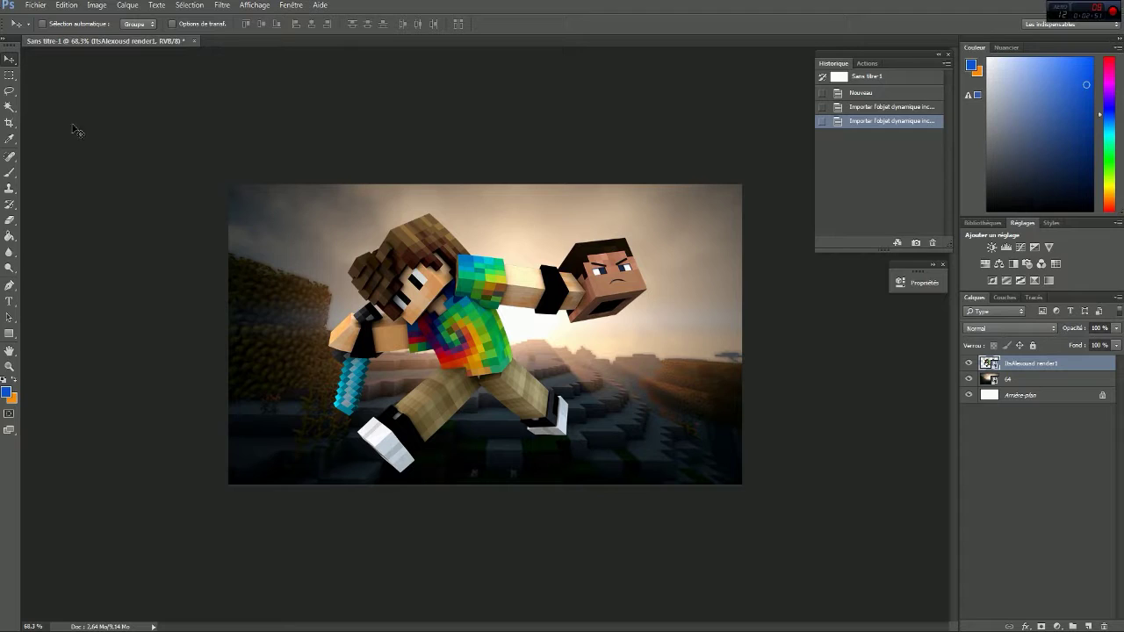
drag(442, 346, 441, 351)
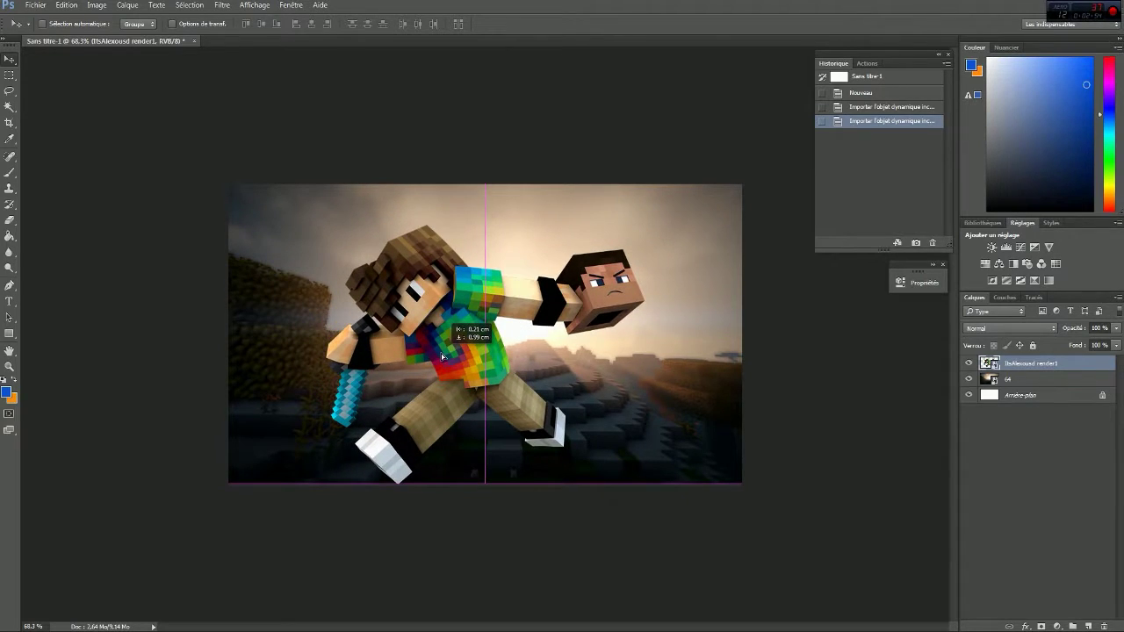
Enlarge and shift the landscape 64 layer to fill the canvas, checking it with the render hidden
click(1010, 379)
key(ctrl+t)
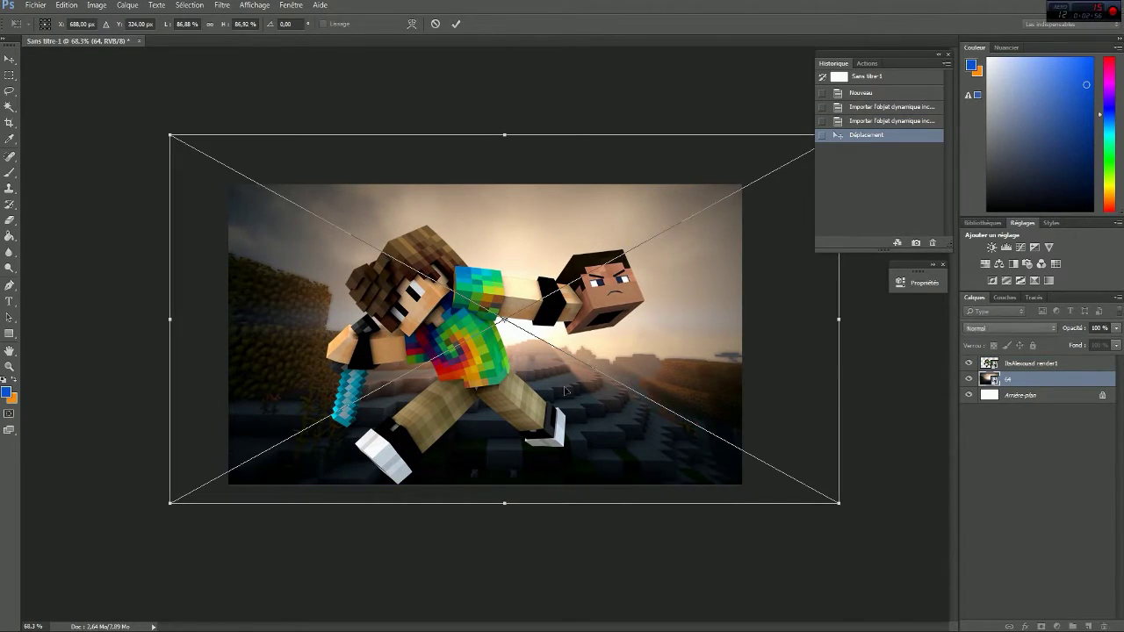
drag(567, 392, 599, 366)
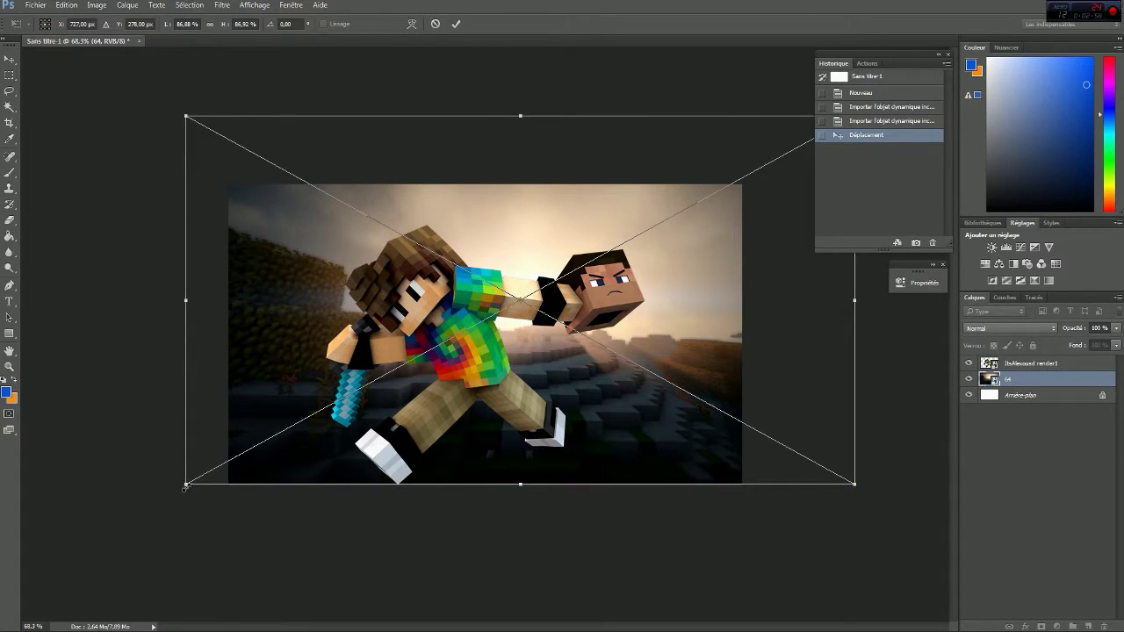
drag(187, 483, 155, 505)
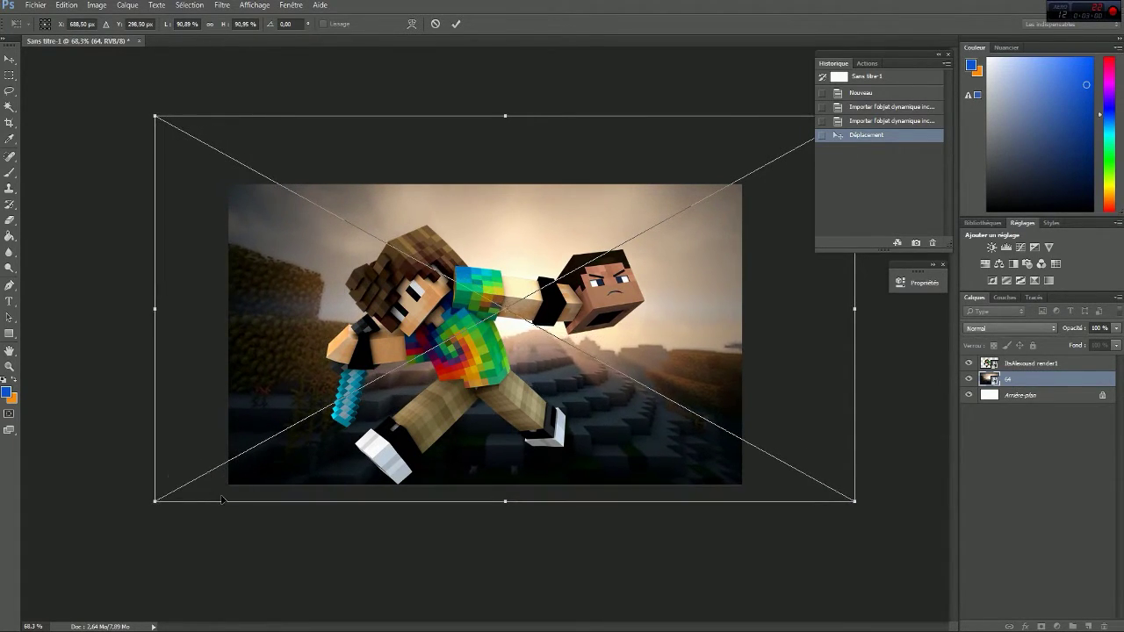
drag(425, 477, 472, 470)
key(Return)
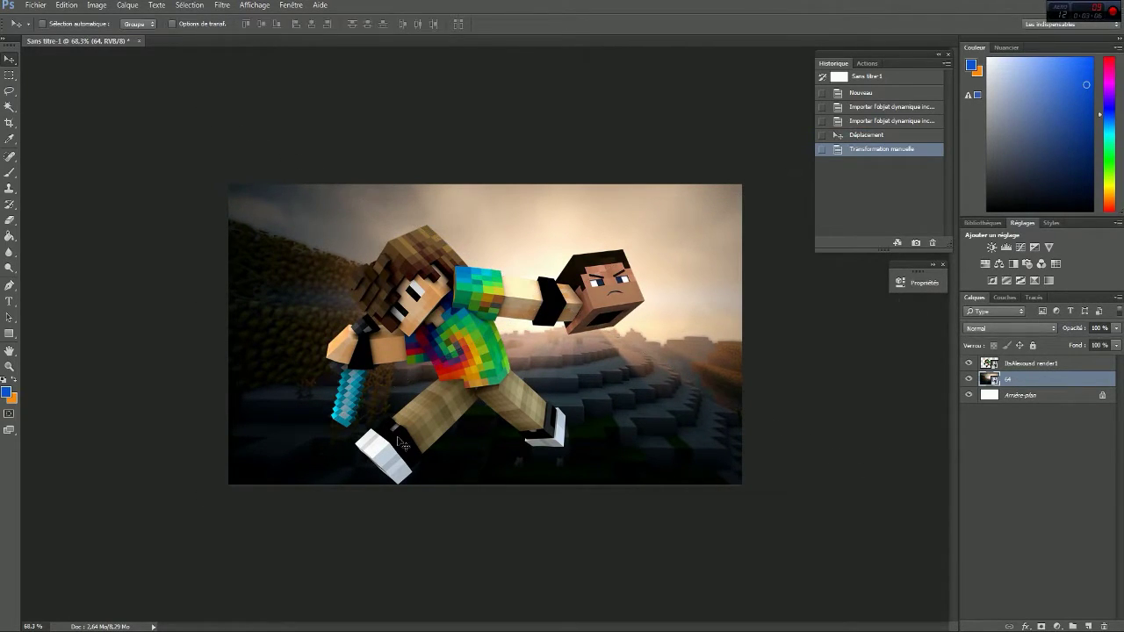
click(969, 363)
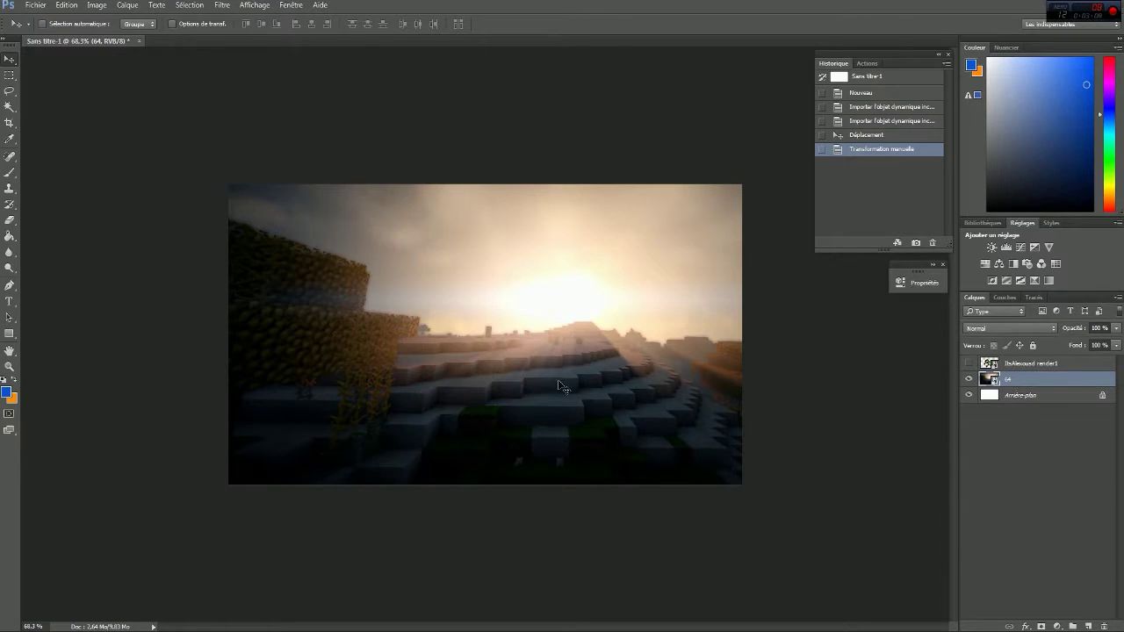
click(971, 363)
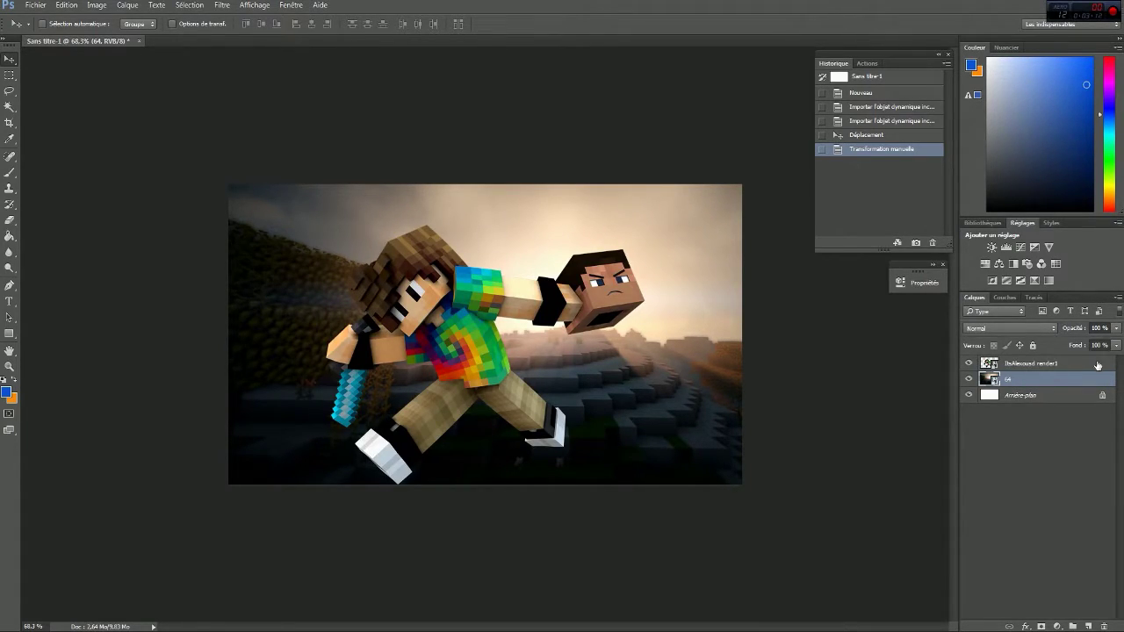
Open the render layer's Layer Style and enable a dark gradient overlay (59%, 90°)
double_click(1098, 365)
drag(1018, 175, 788, 145)
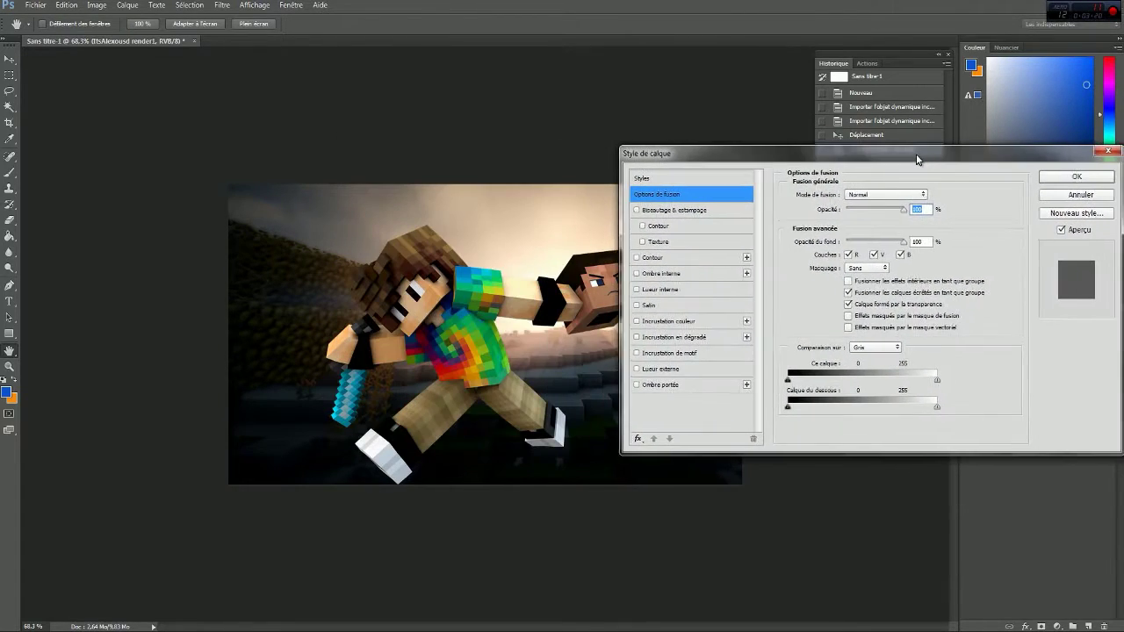
drag(683, 154, 895, 163)
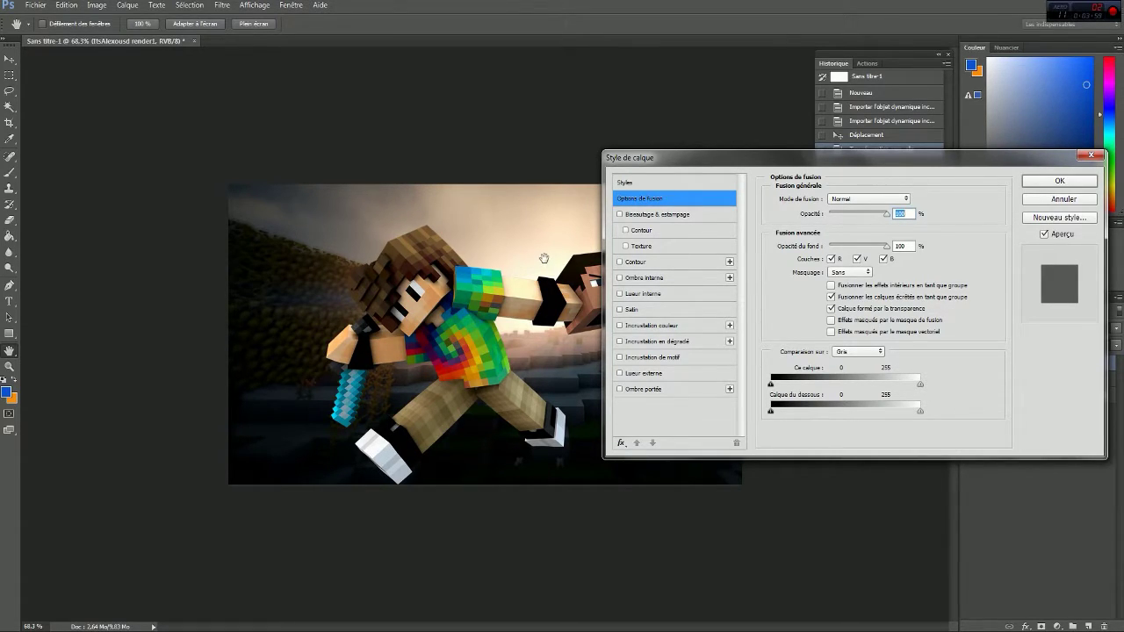
click(654, 342)
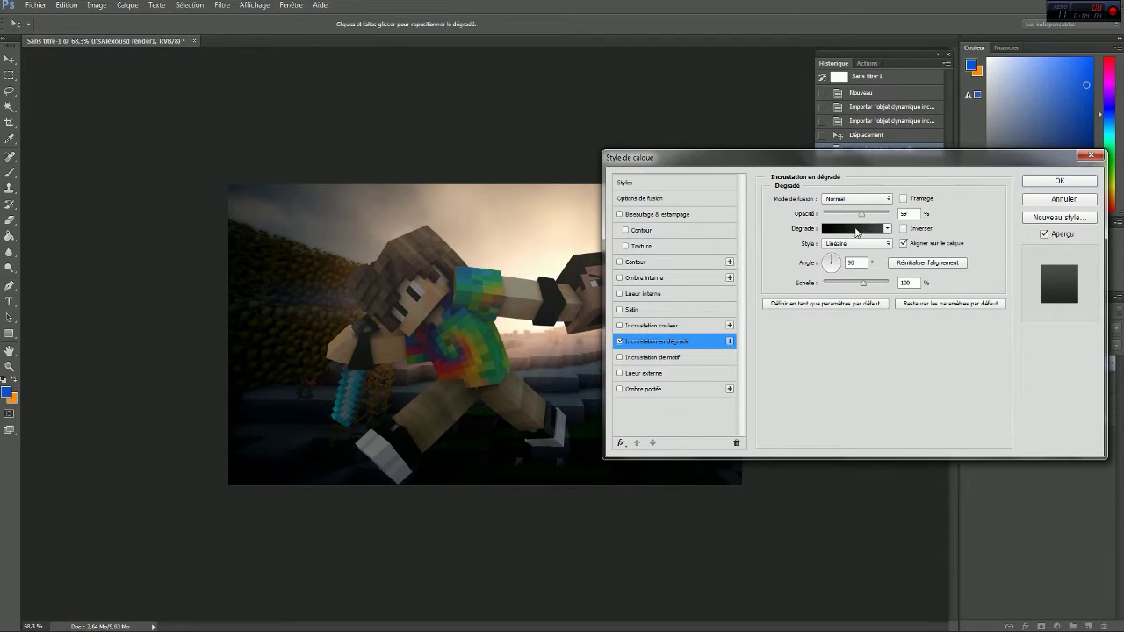
Adjust the gradient overlay's colour stops and set its blend mode to Incrustation
click(853, 229)
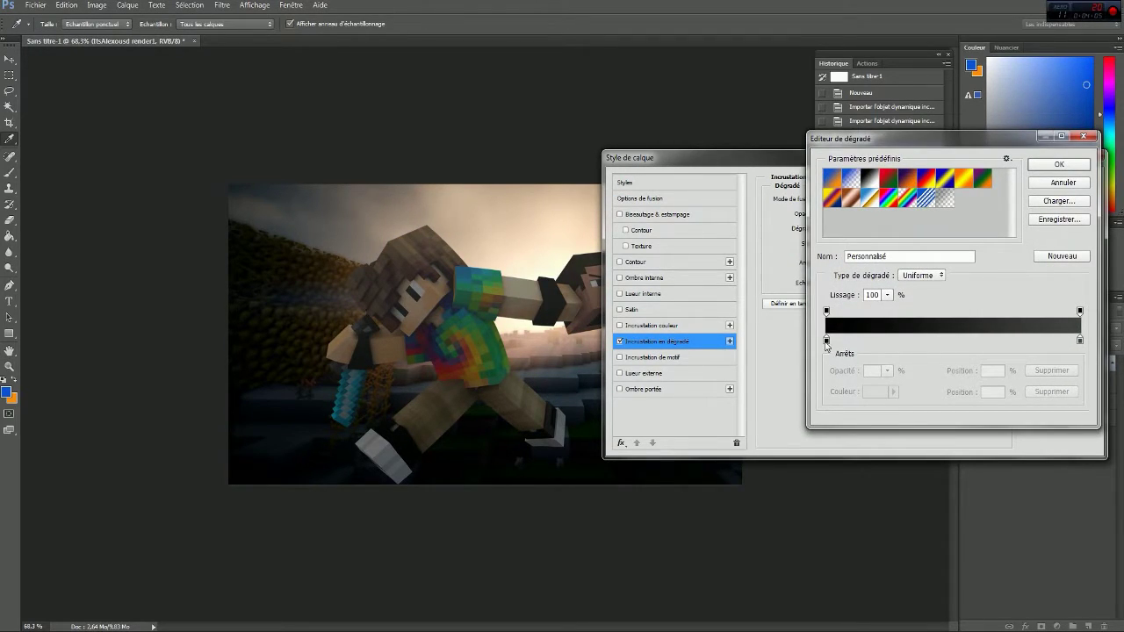
click(827, 340)
double_click(827, 340)
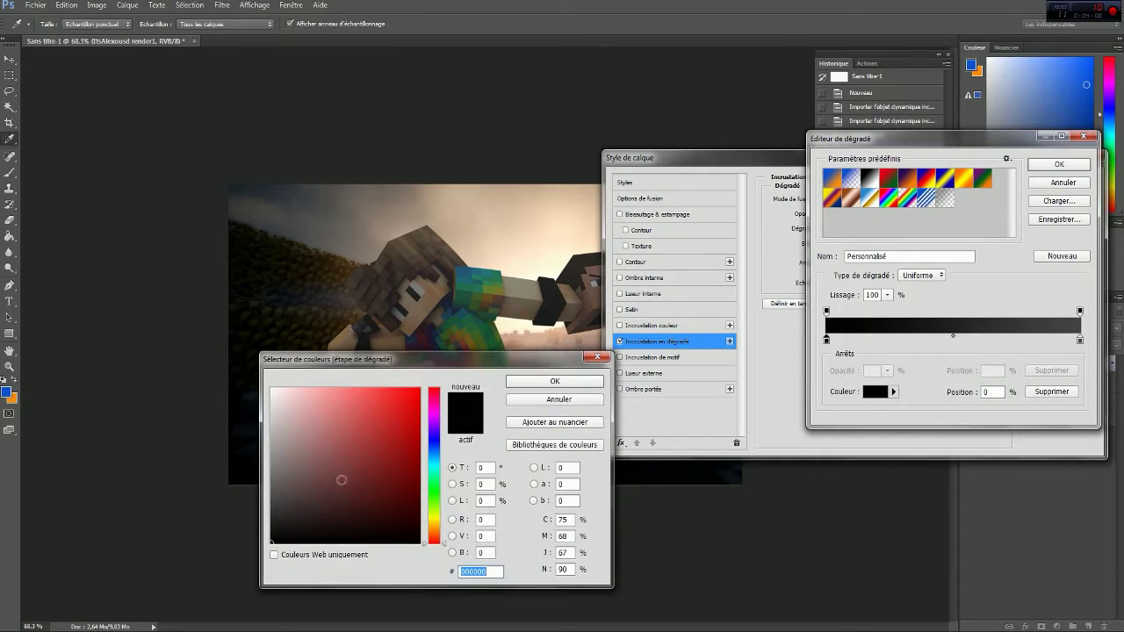
click(562, 400)
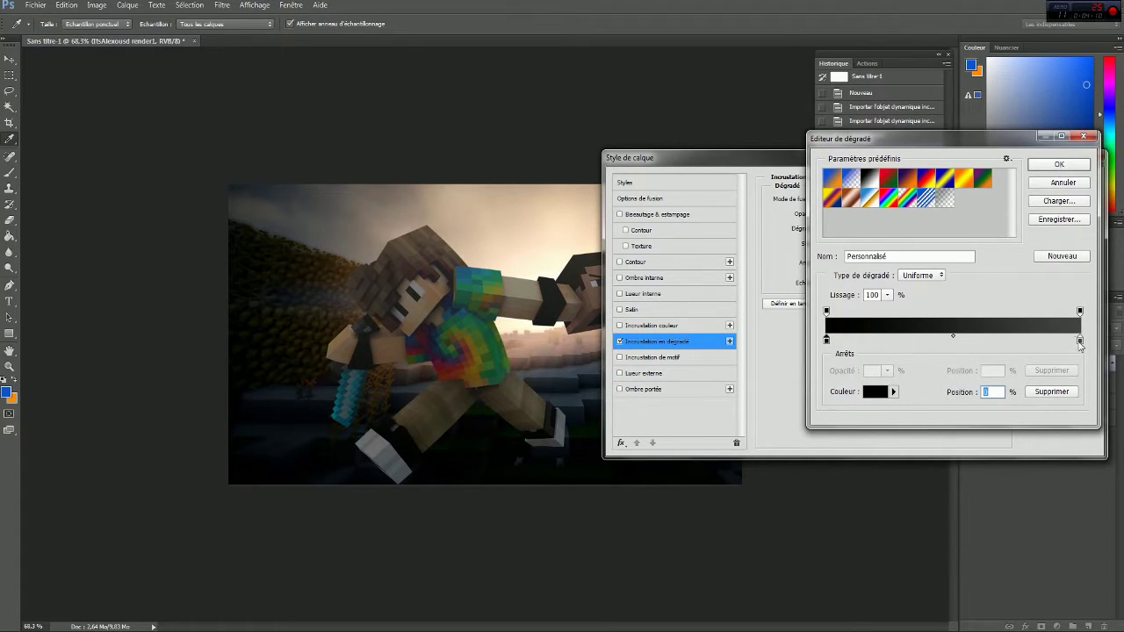
double_click(1080, 341)
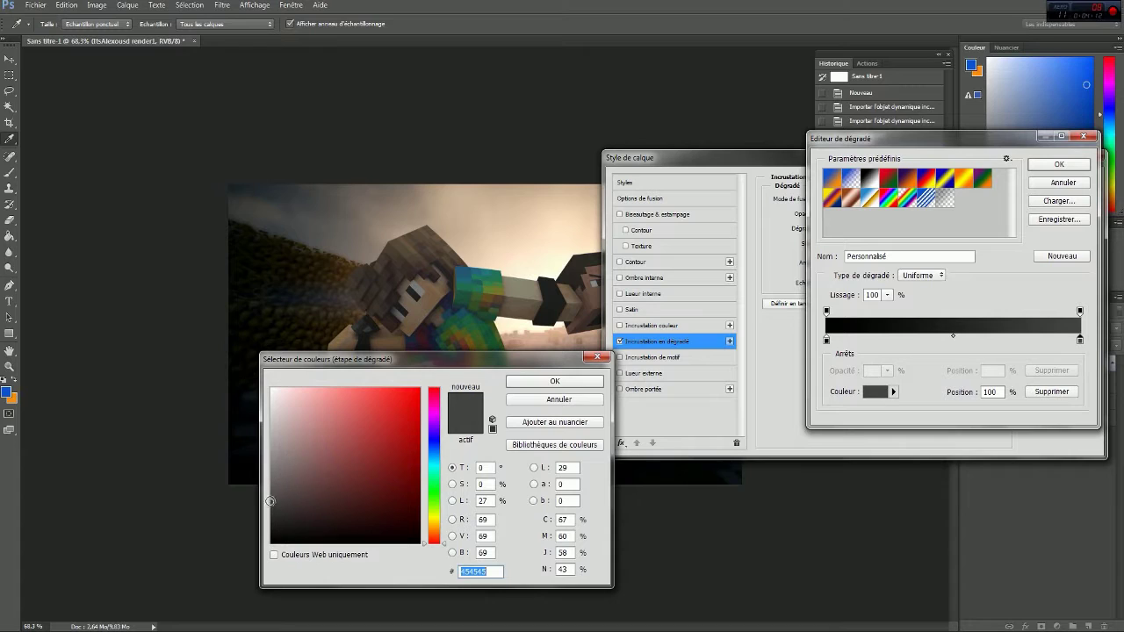
click(546, 381)
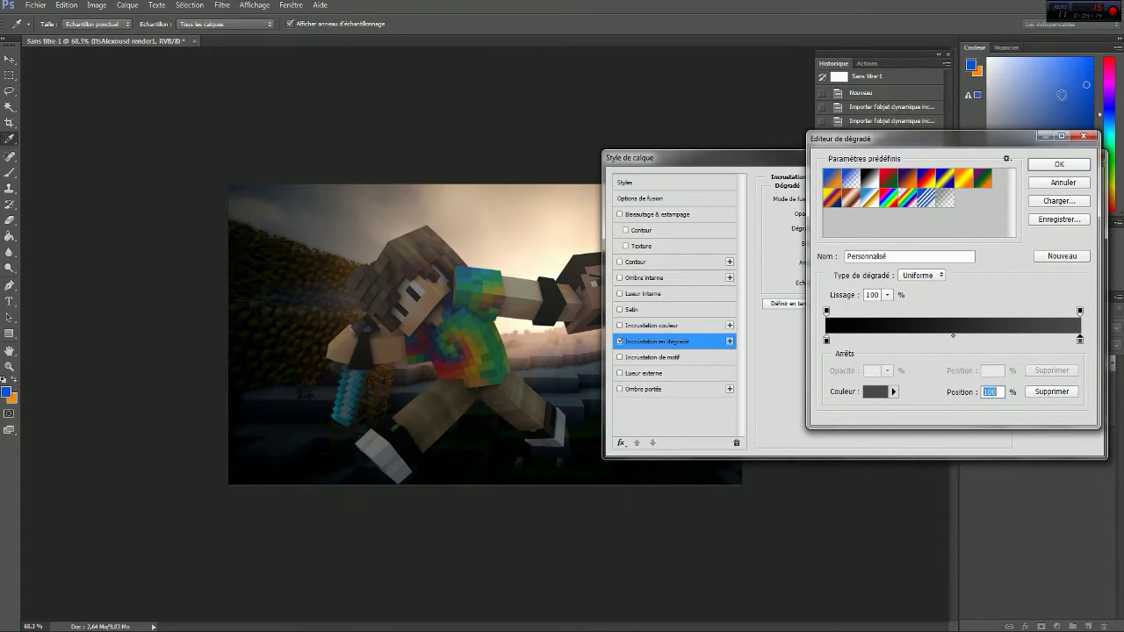
click(1036, 165)
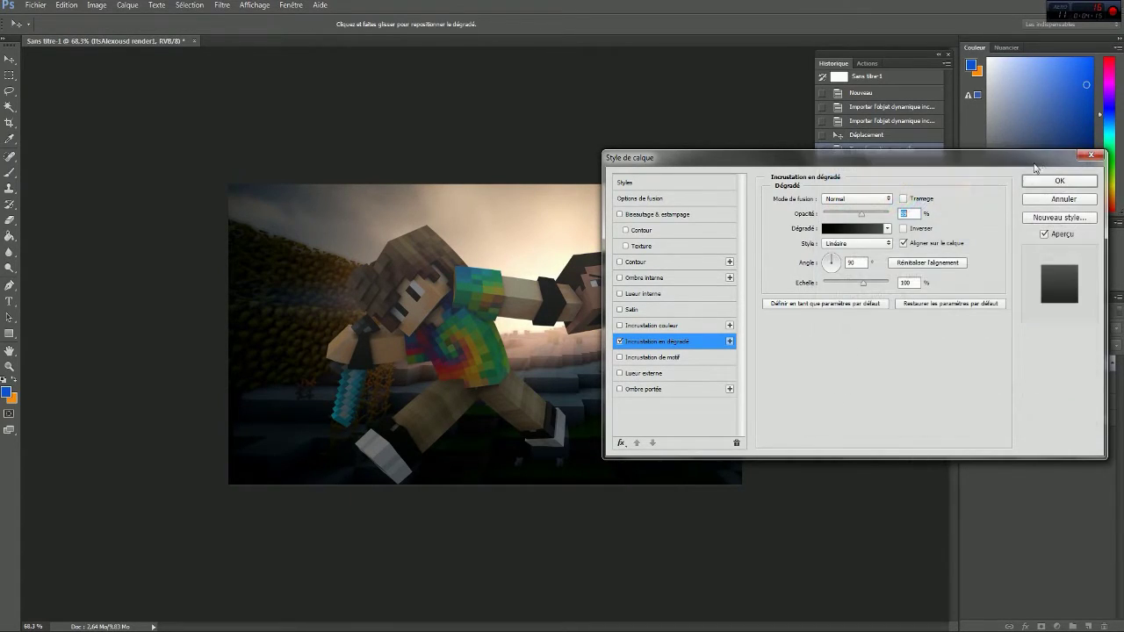
click(848, 199)
click(856, 320)
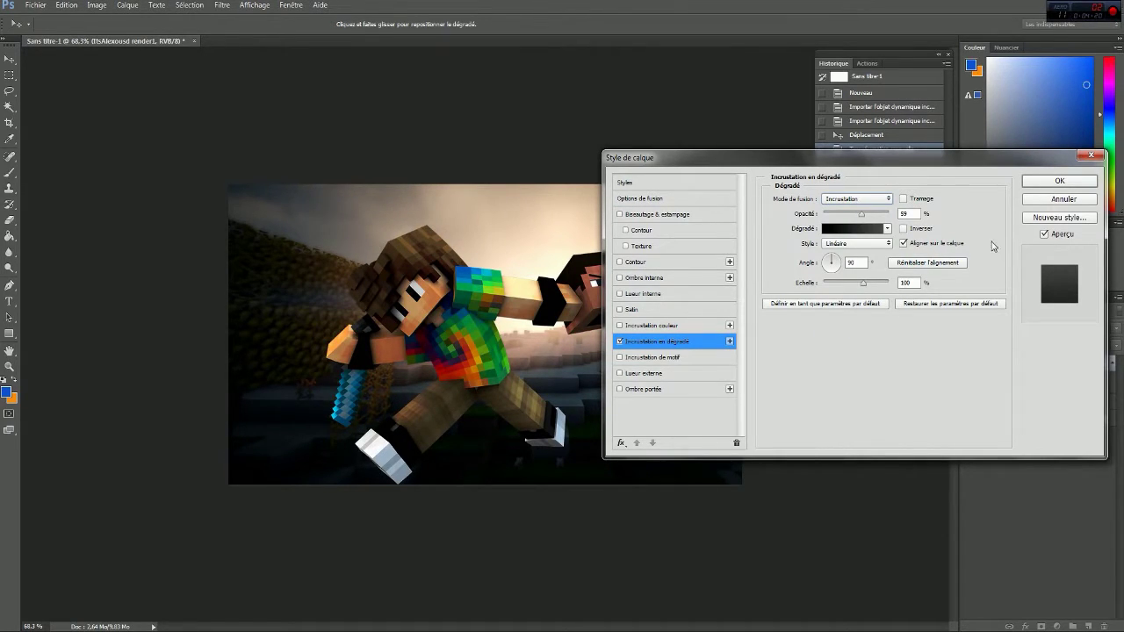
drag(862, 213, 840, 217)
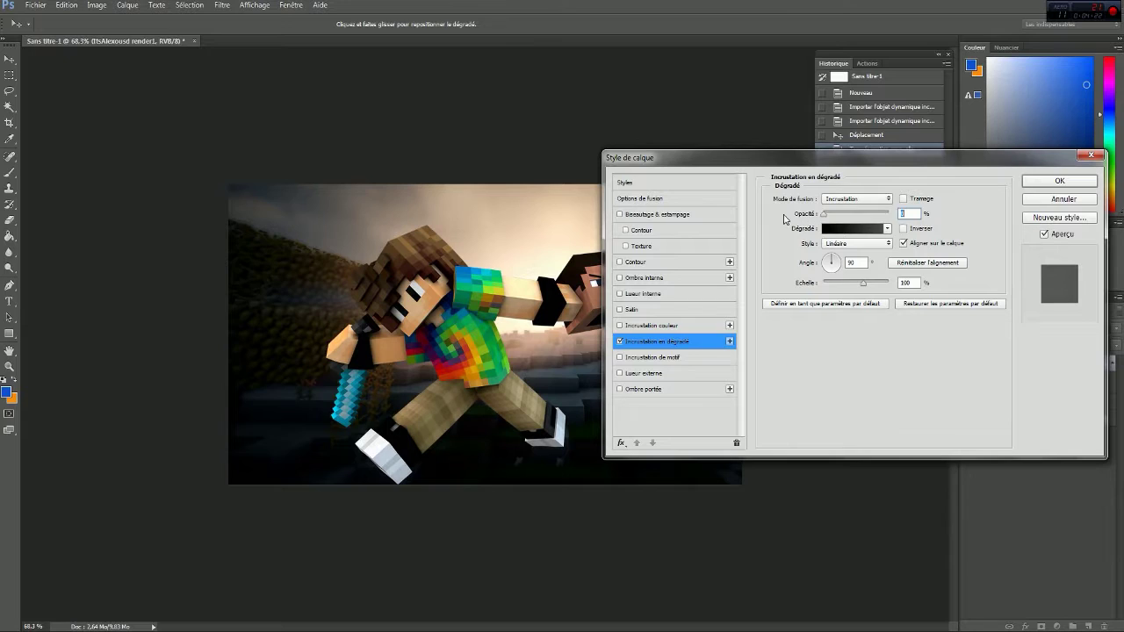
Change the overlay gradient to greys, with a dark grey left stop
click(854, 229)
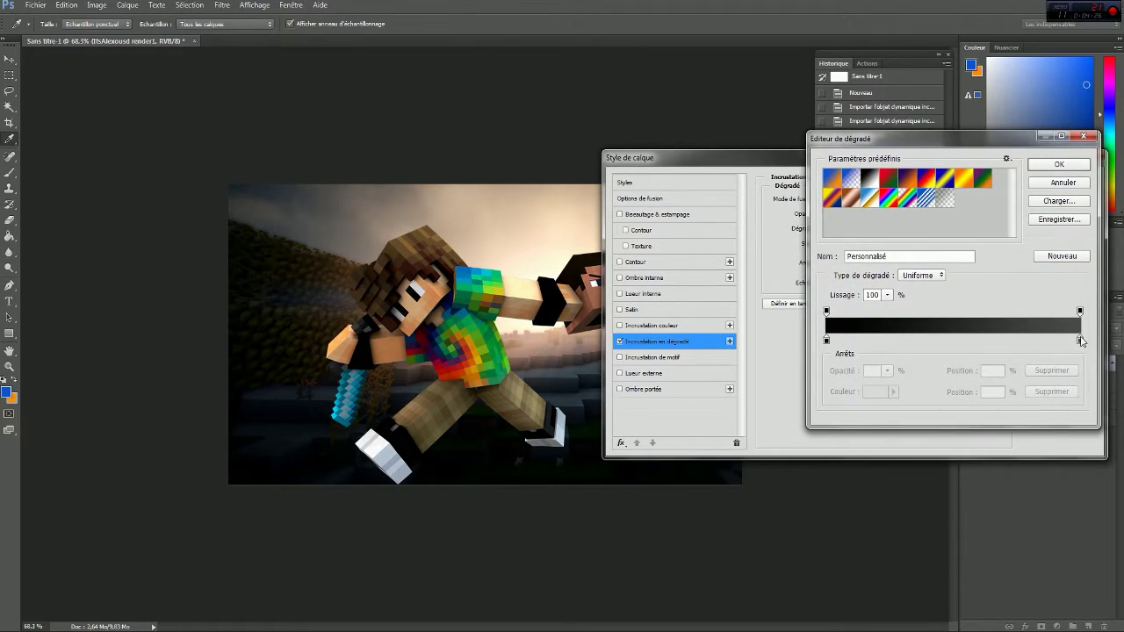
double_click(1080, 340)
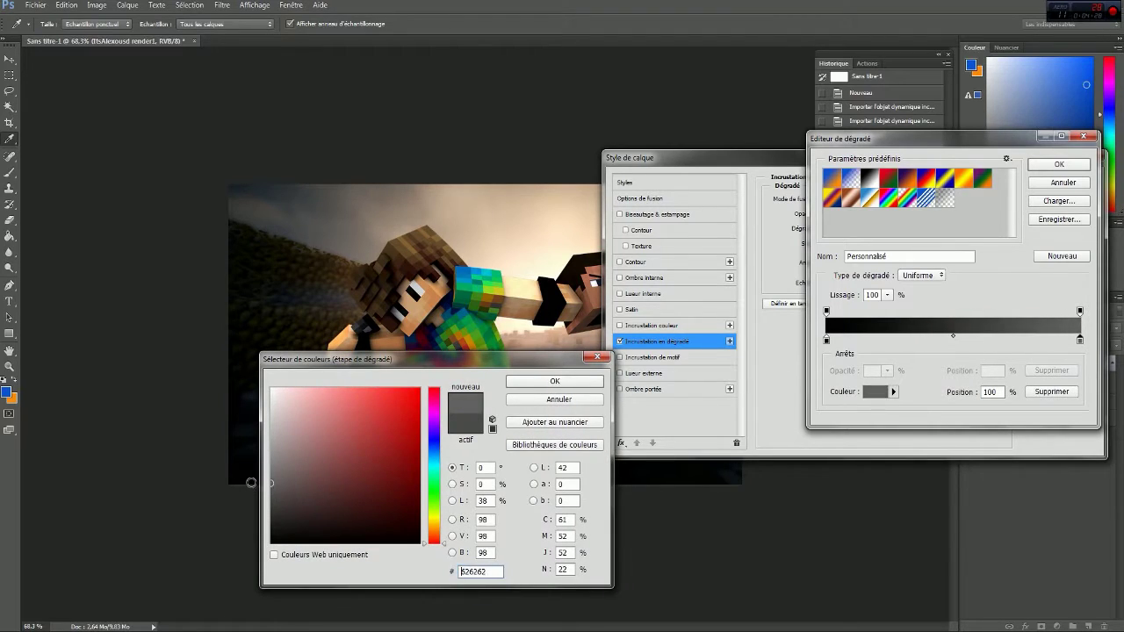
click(562, 383)
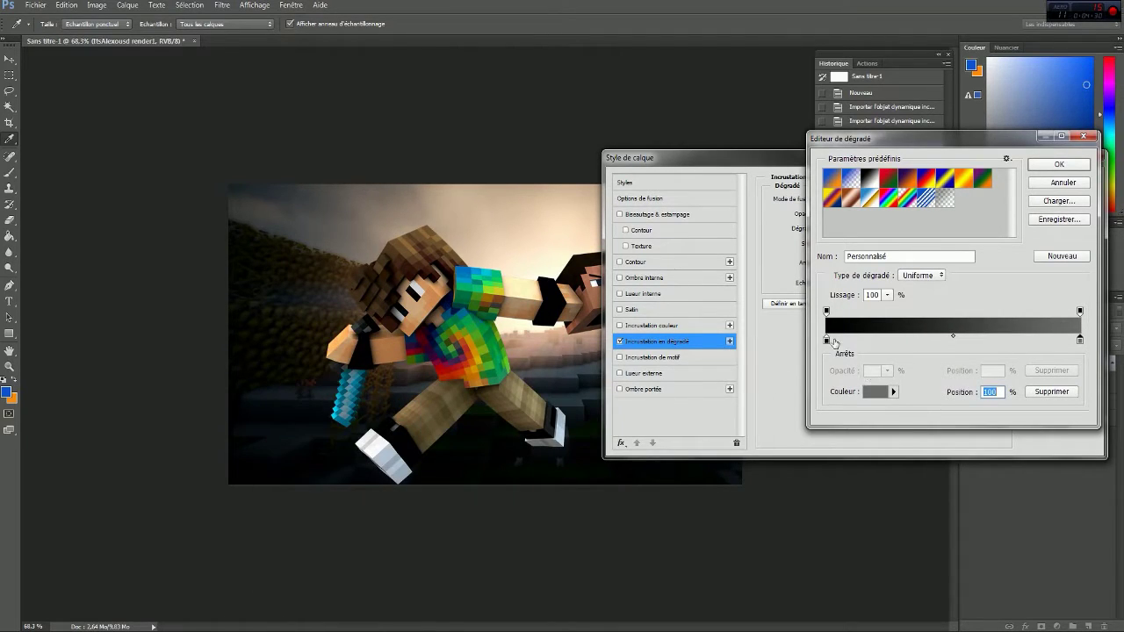
double_click(826, 340)
drag(273, 524, 250, 511)
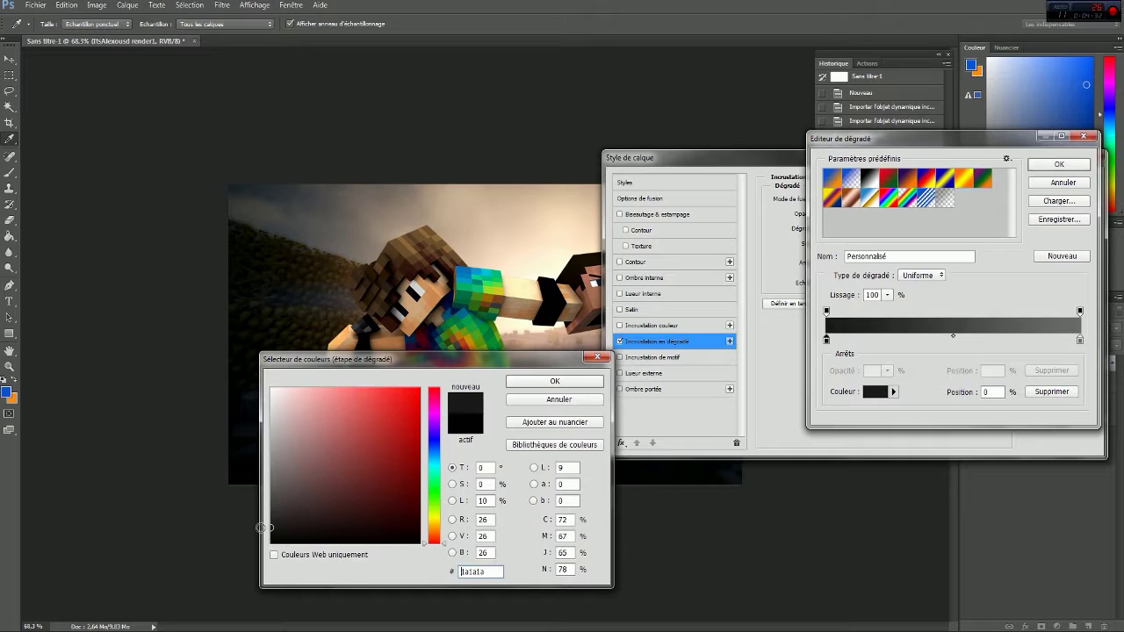
click(554, 381)
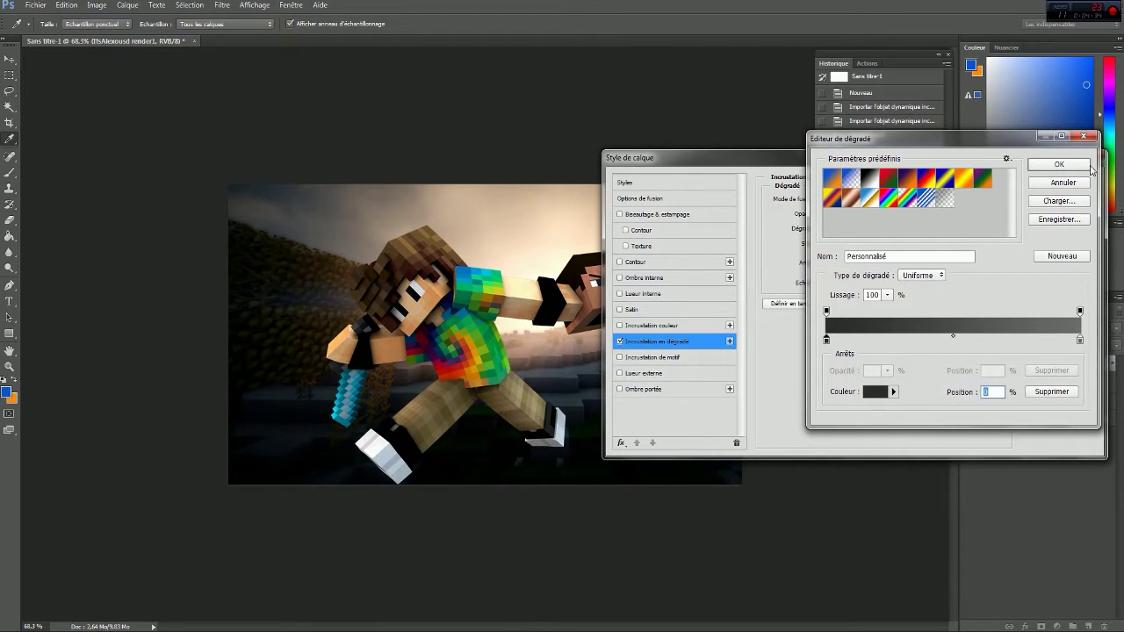
click(1059, 164)
Settle the gradient overlay opacity at 40%, then turn on Inner Glow
drag(841, 217, 855, 216)
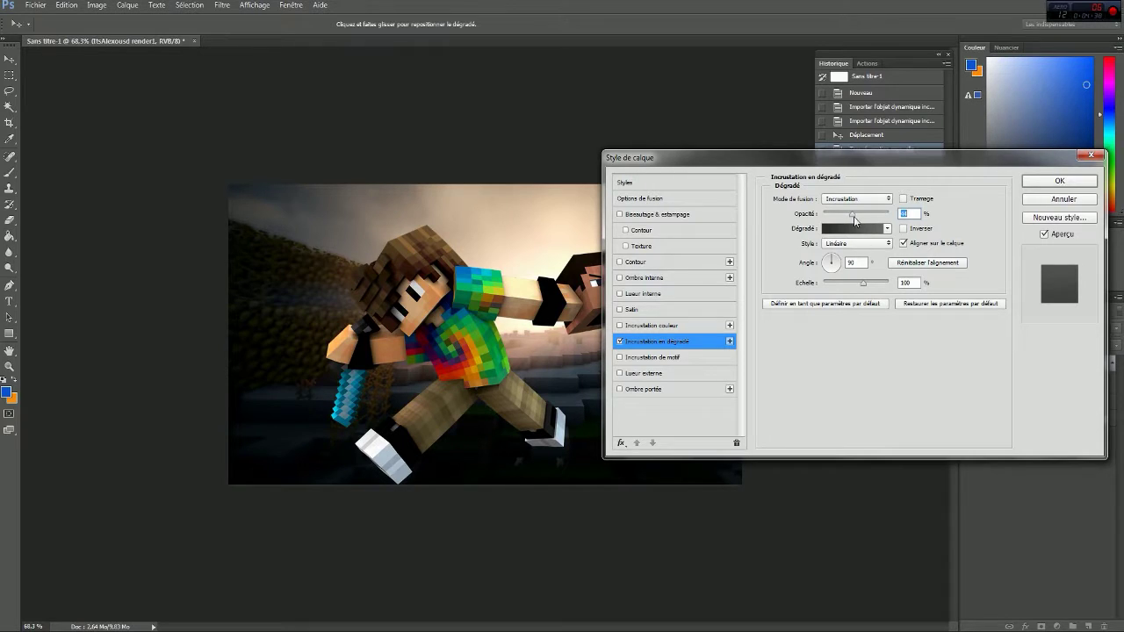
drag(854, 216, 857, 216)
drag(858, 217, 858, 223)
click(620, 342)
click(620, 342)
click(620, 341)
click(620, 341)
click(621, 342)
drag(856, 213, 849, 214)
click(903, 228)
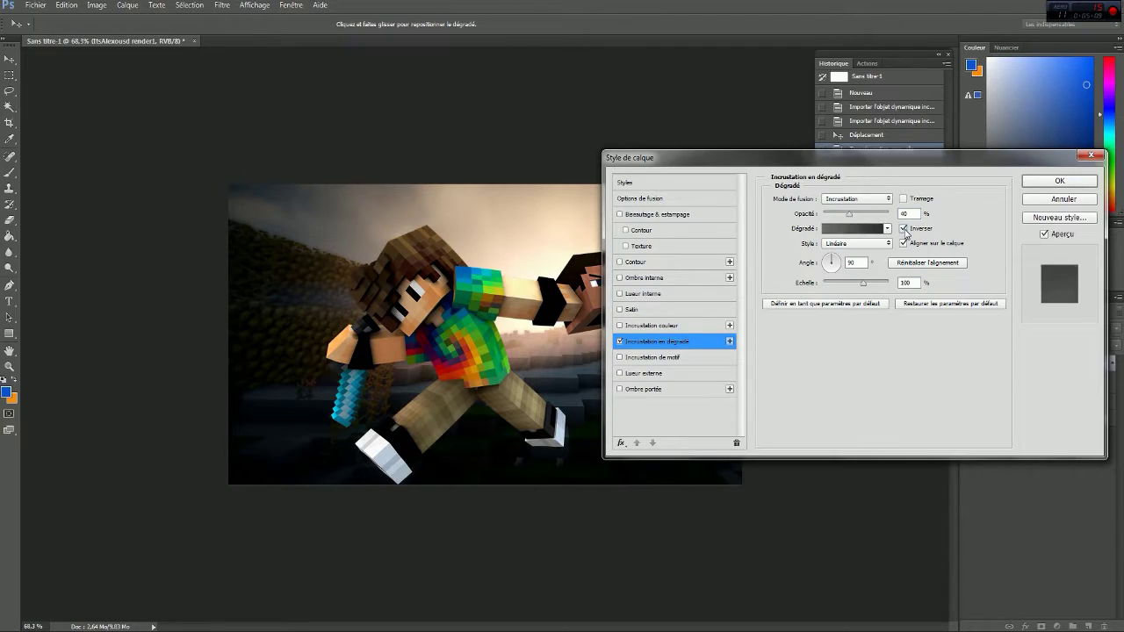
click(903, 228)
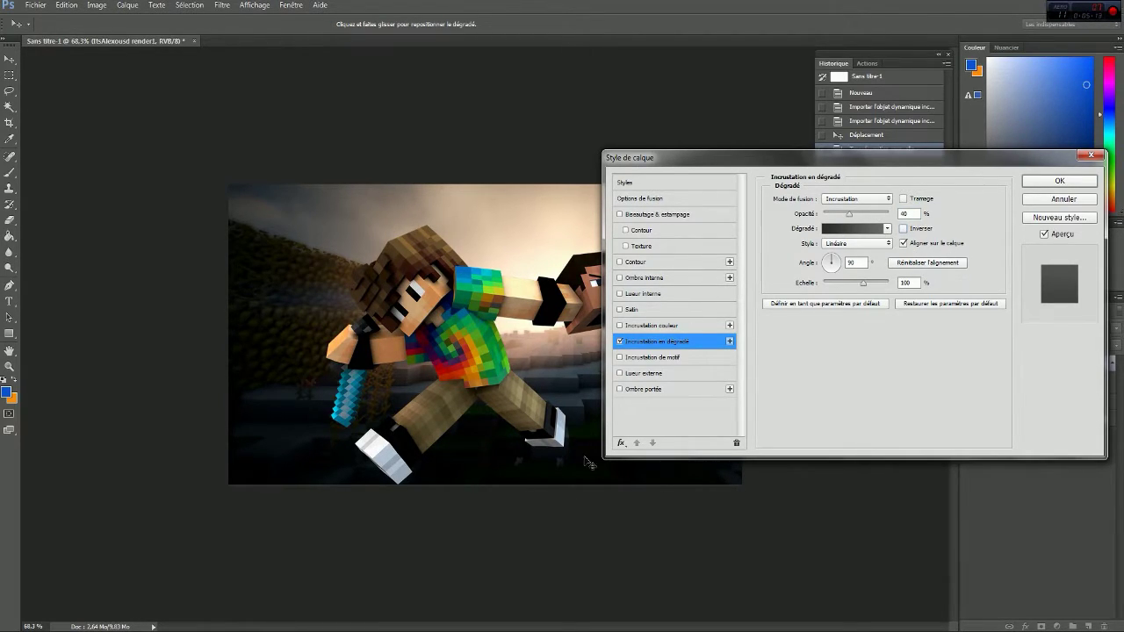
click(629, 297)
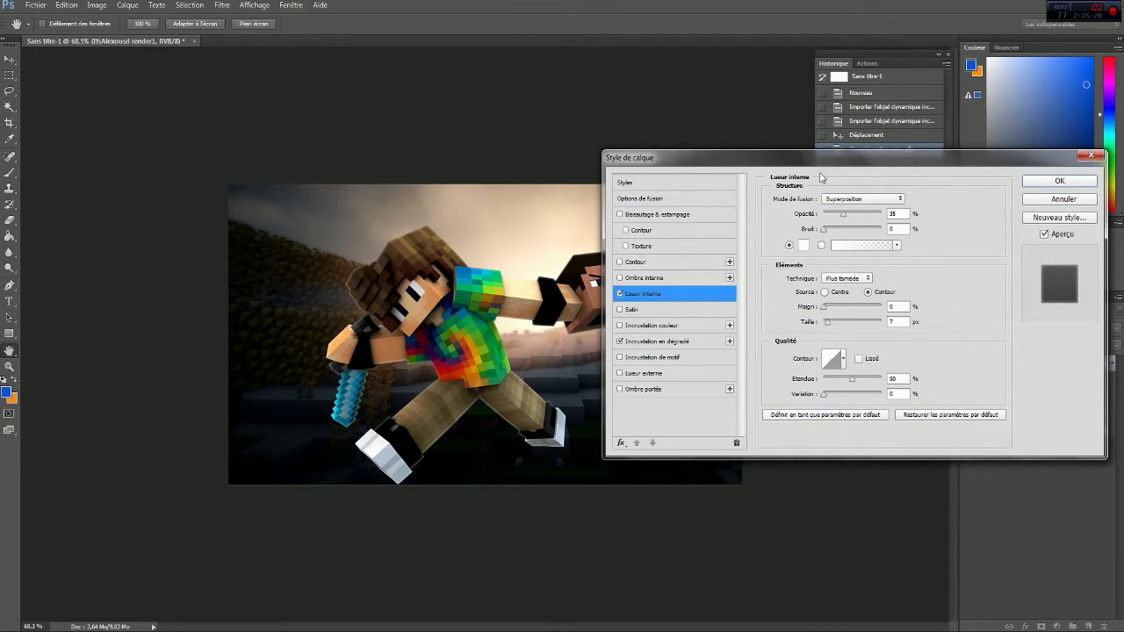
Set the inner glow's blend mode to Incrustation
click(849, 211)
click(850, 200)
click(852, 199)
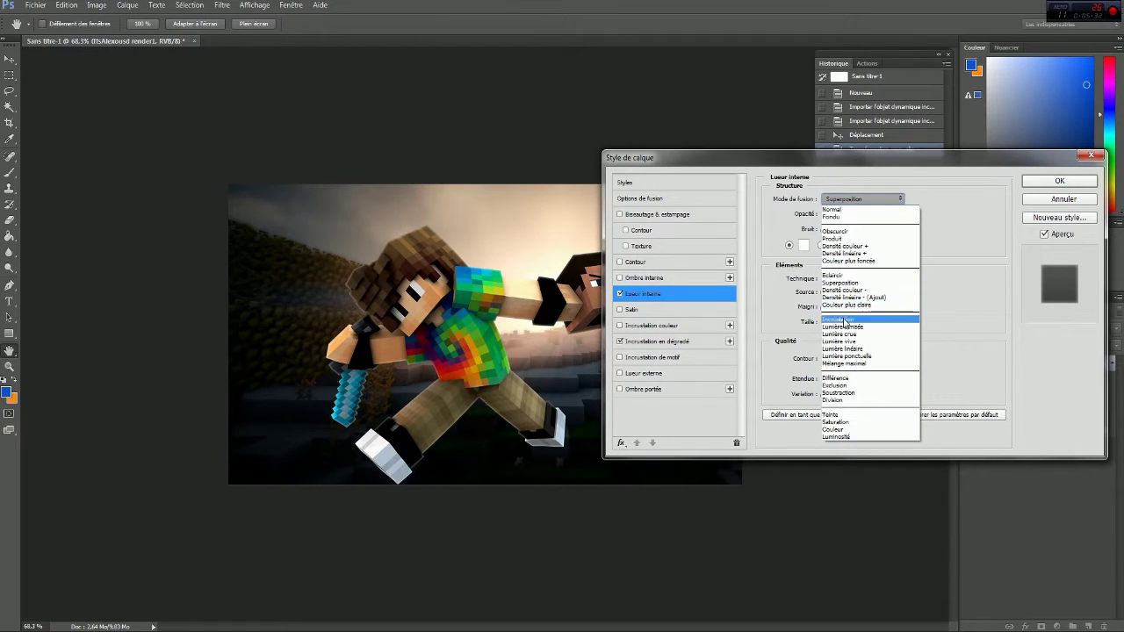
click(843, 321)
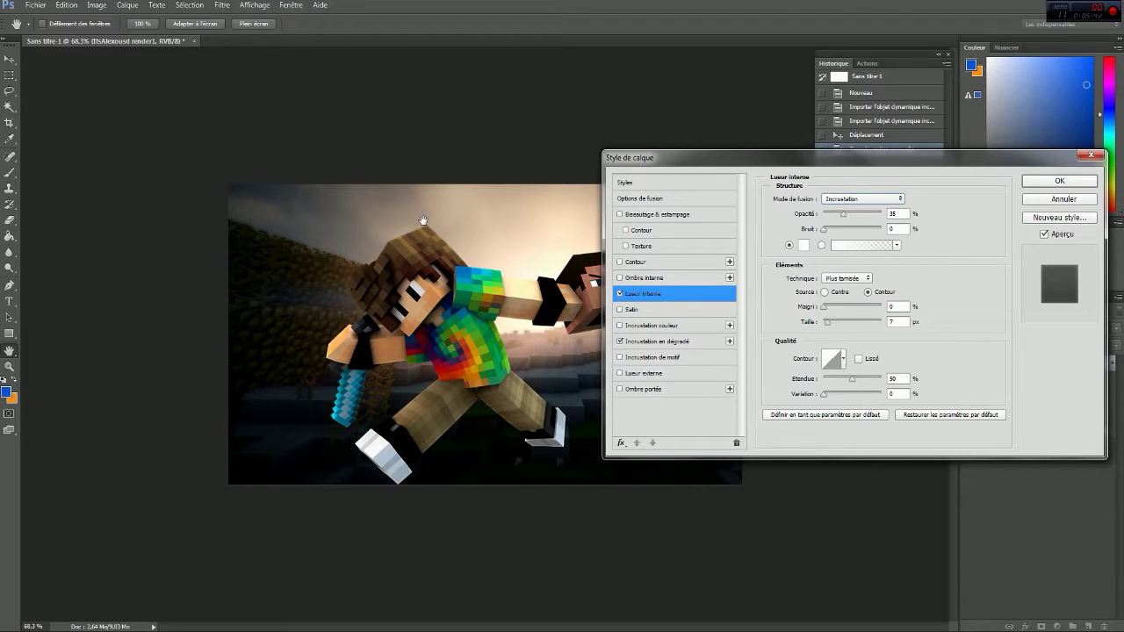
Set the inner glow size to 21 px and opacity to 100%
click(829, 323)
drag(829, 323, 951, 323)
drag(936, 323, 833, 321)
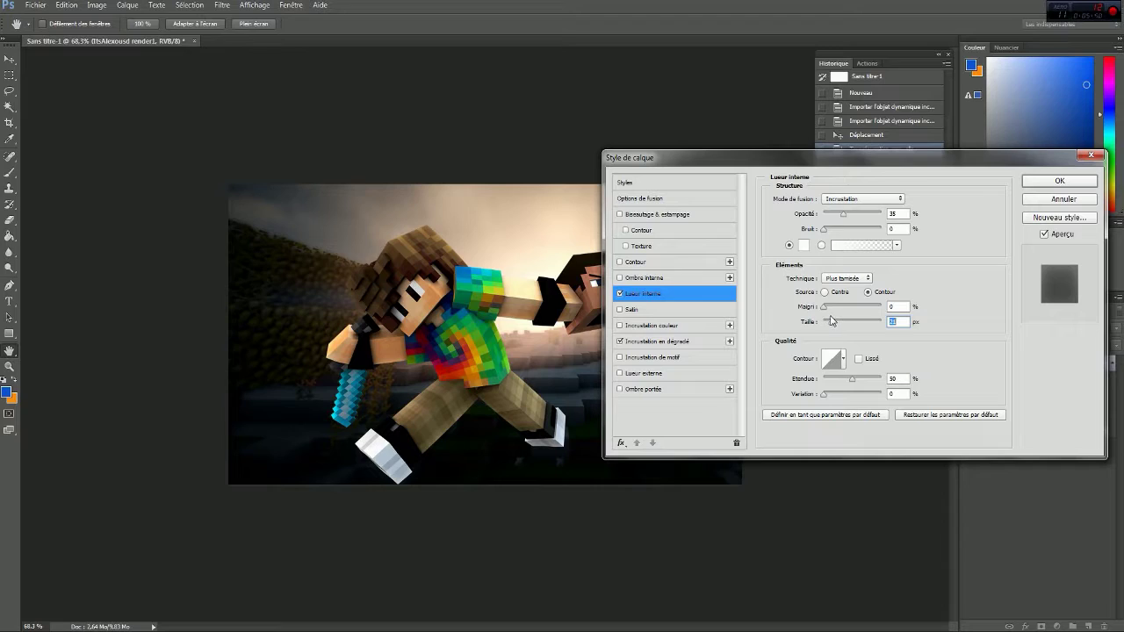
drag(845, 215, 904, 218)
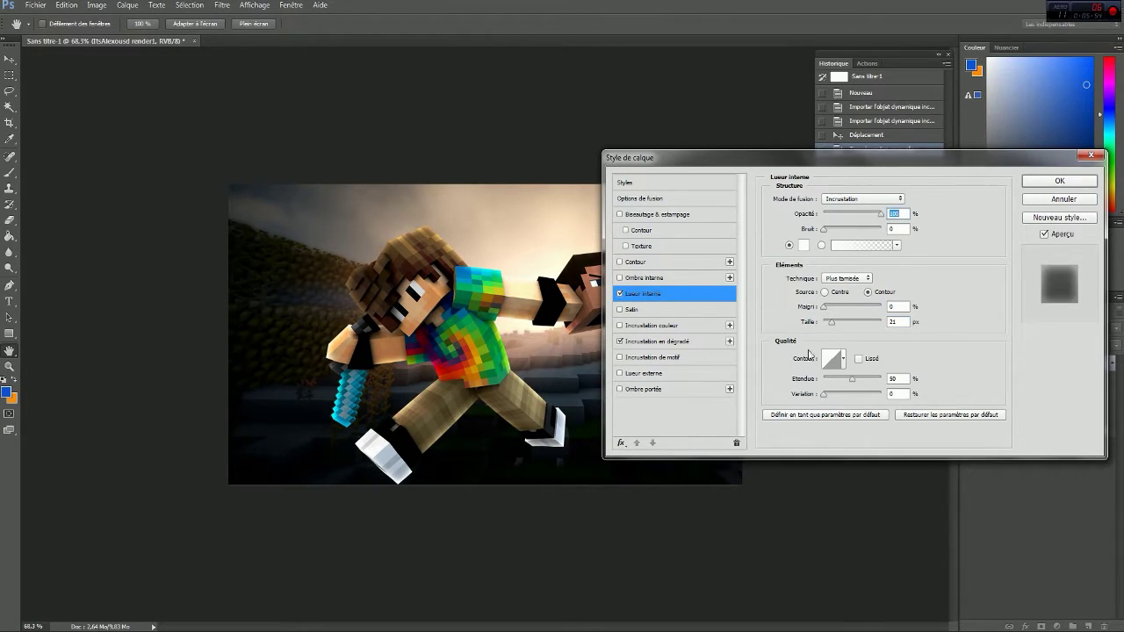
click(620, 295)
click(620, 296)
Compare Biseautage & estampage on and off, leaving it unchecked
click(619, 215)
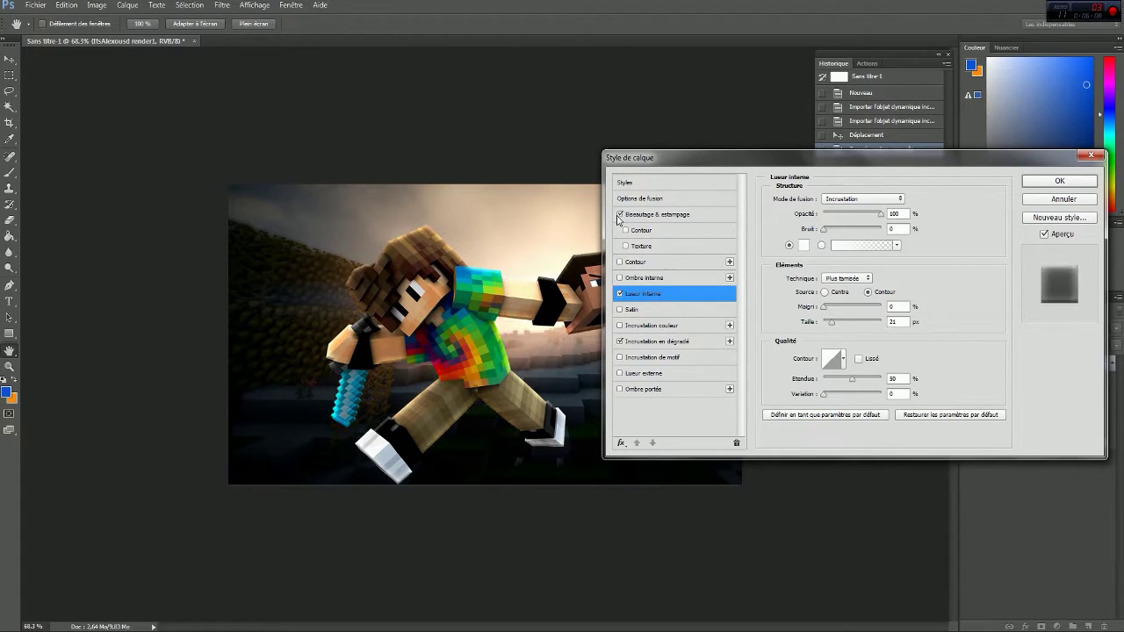
click(619, 216)
click(619, 215)
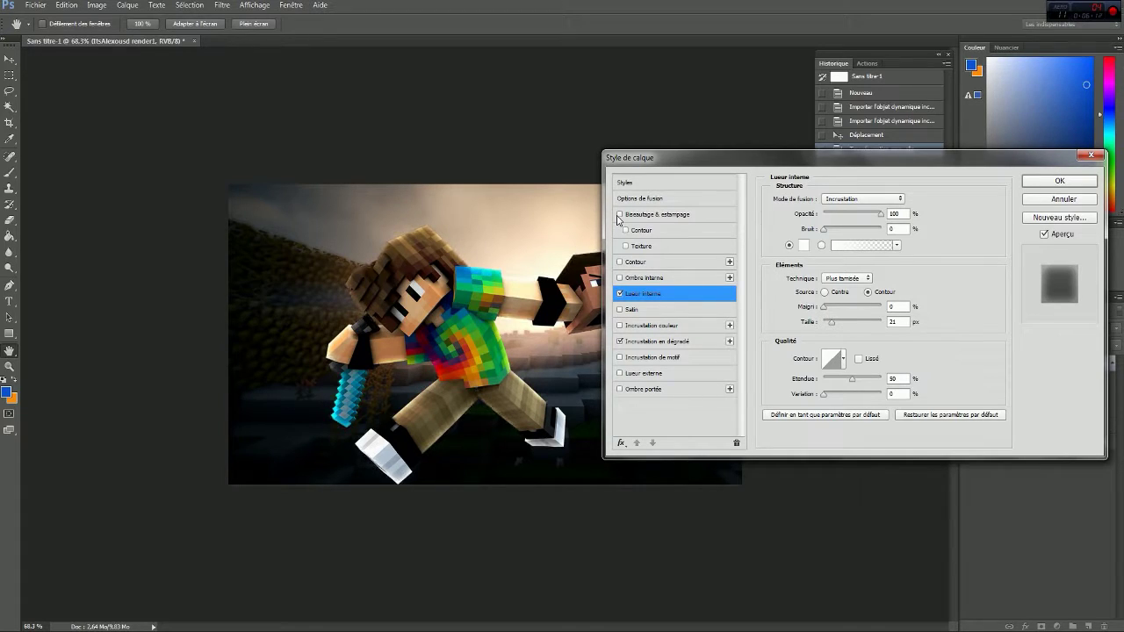
click(619, 215)
click(619, 215)
click(620, 216)
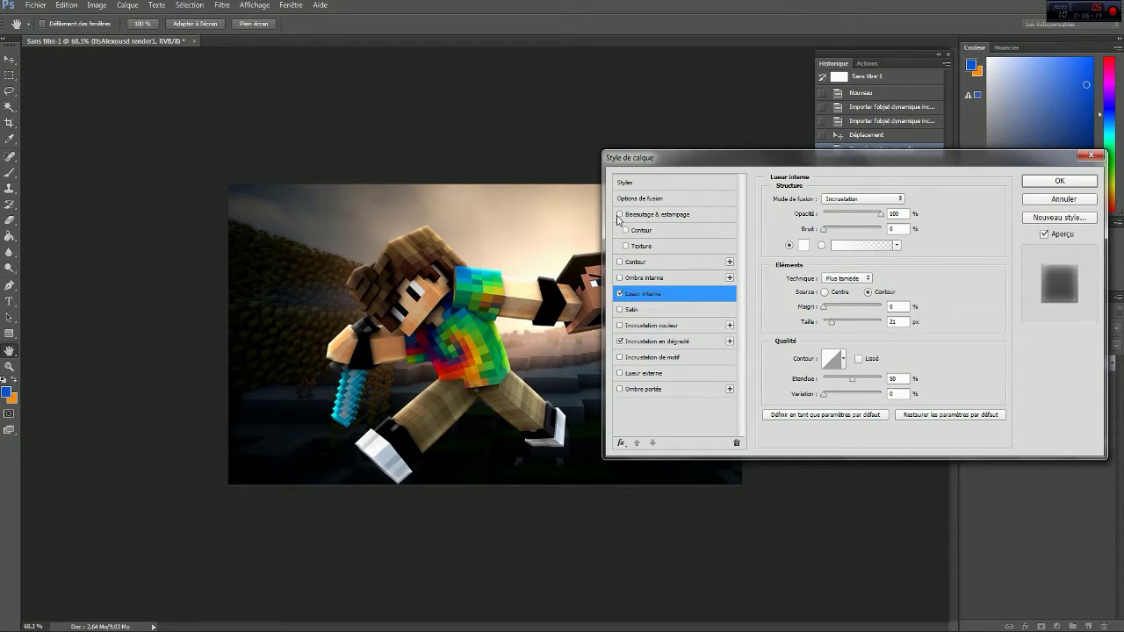
click(619, 217)
click(619, 217)
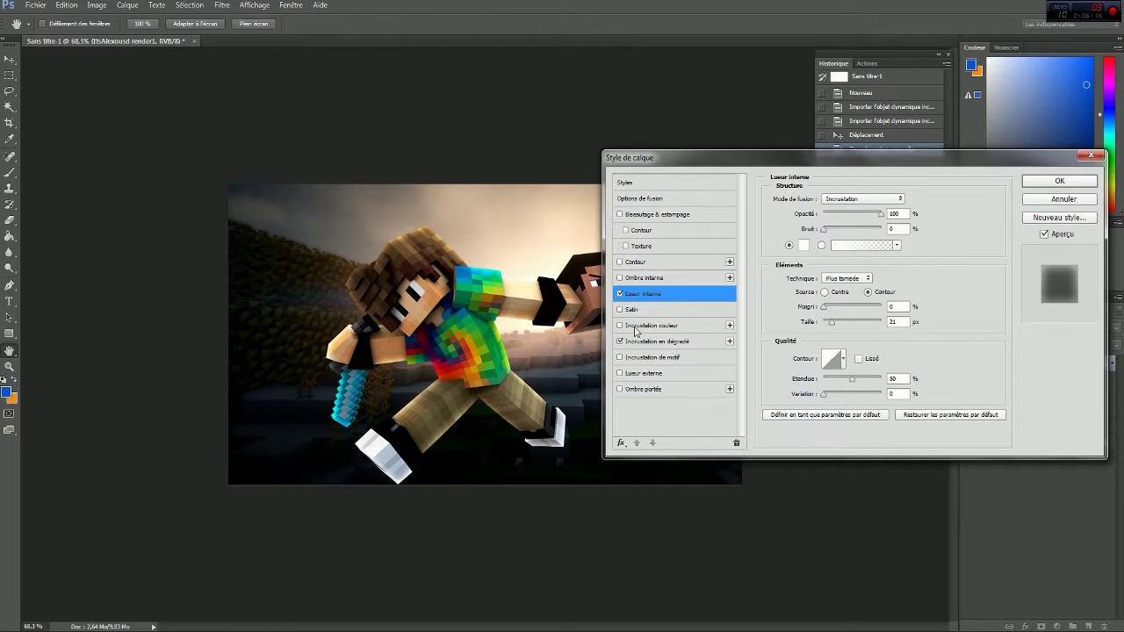
Enable Inner Shadow in Incrustation at 100%, with size 8 px and angle -146°
click(647, 278)
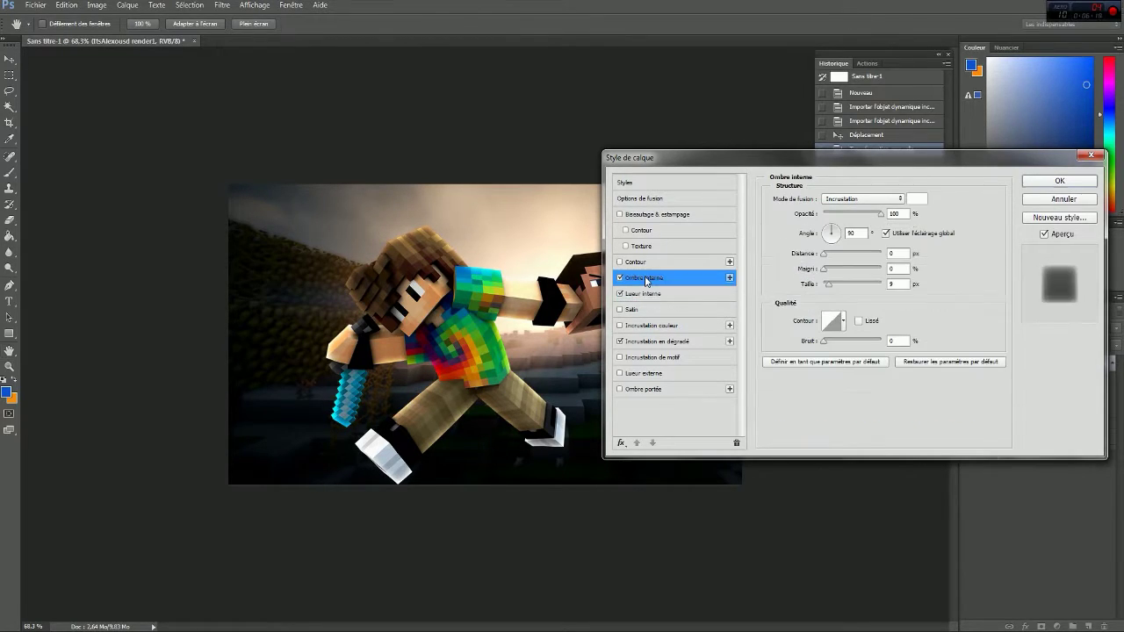
click(827, 237)
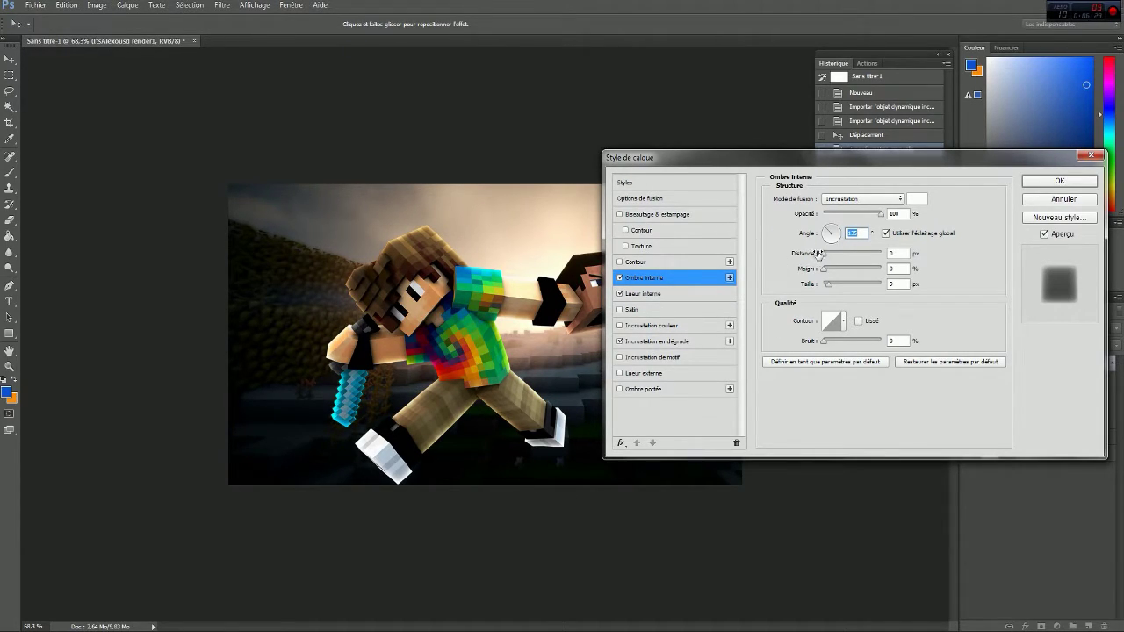
drag(832, 291, 834, 291)
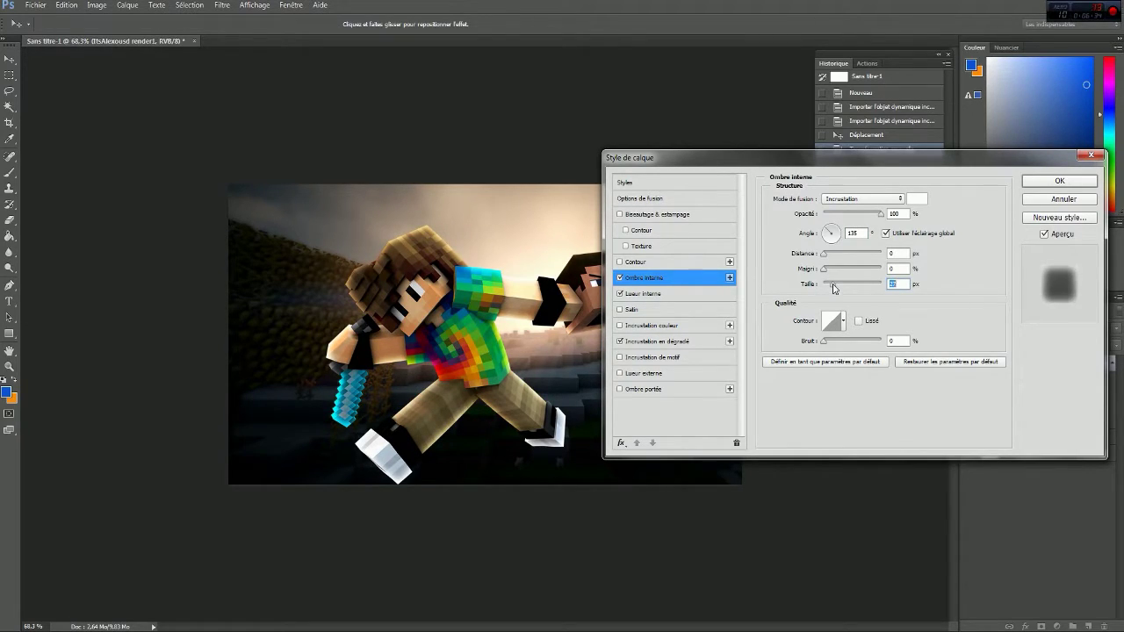
drag(833, 288, 830, 288)
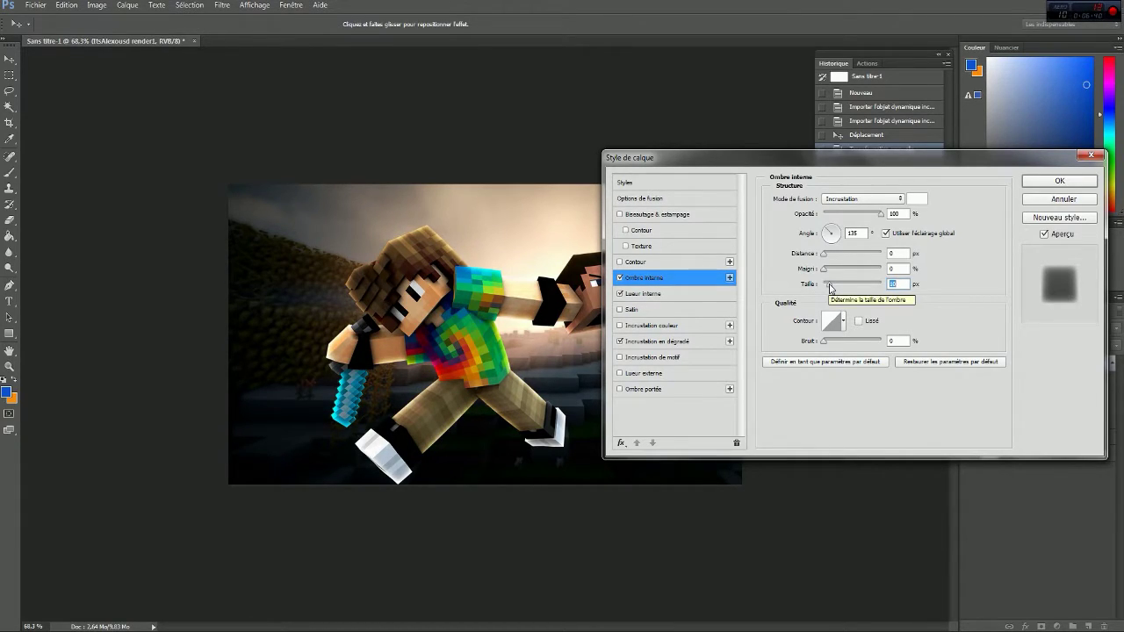
drag(833, 287, 830, 288)
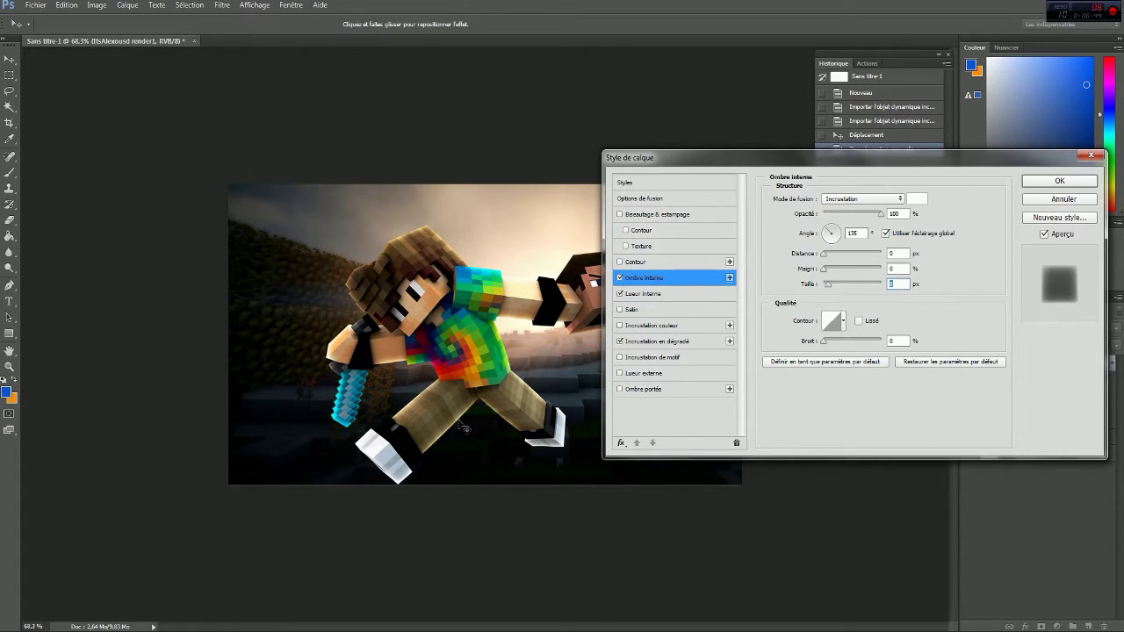
click(837, 244)
mouse_move(831, 244)
mouse_down()
mouse_move(837, 236)
mouse_move(824, 245)
mouse_up()
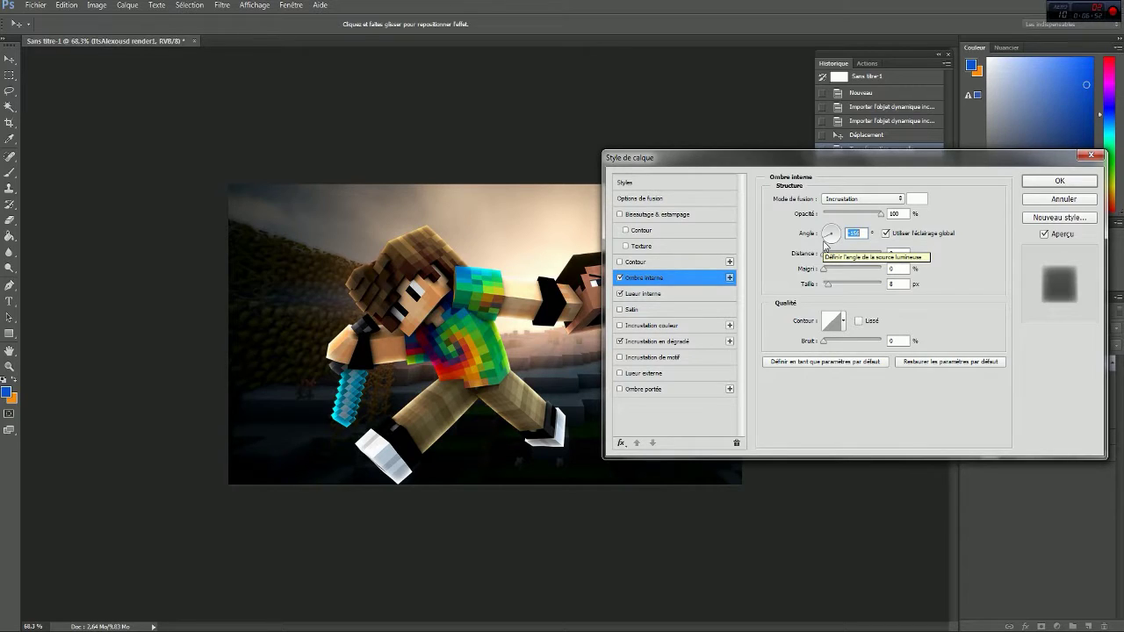
click(885, 234)
click(887, 235)
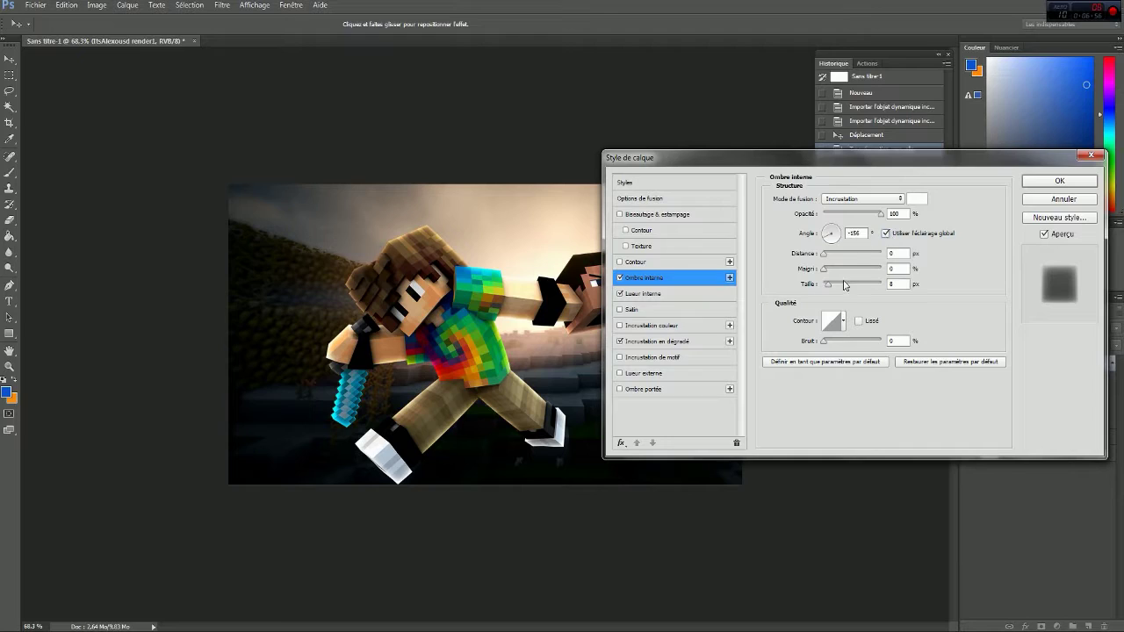
click(886, 234)
Set the inner shadow distance to 0 px and choke to 13%
click(826, 255)
mouse_move(827, 259)
mouse_down()
mouse_move(800, 258)
mouse_move(822, 260)
mouse_move(826, 243)
mouse_up()
click(834, 237)
mouse_move(824, 269)
mouse_down()
mouse_move(902, 273)
mouse_move(841, 274)
mouse_up()
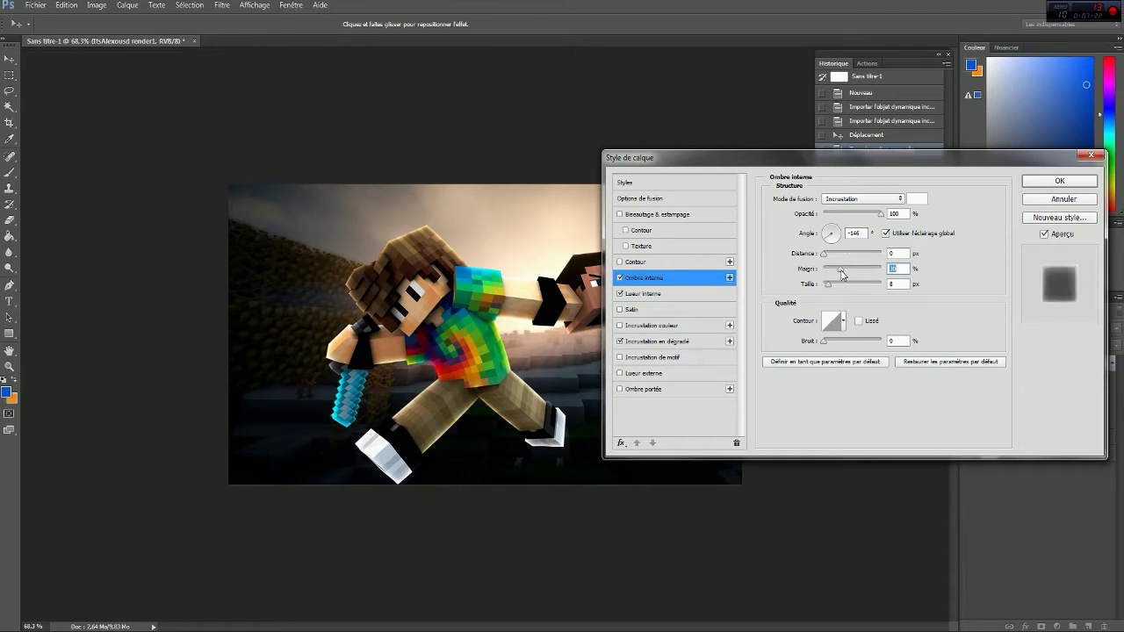
drag(841, 274, 833, 274)
drag(837, 274, 831, 274)
click(828, 288)
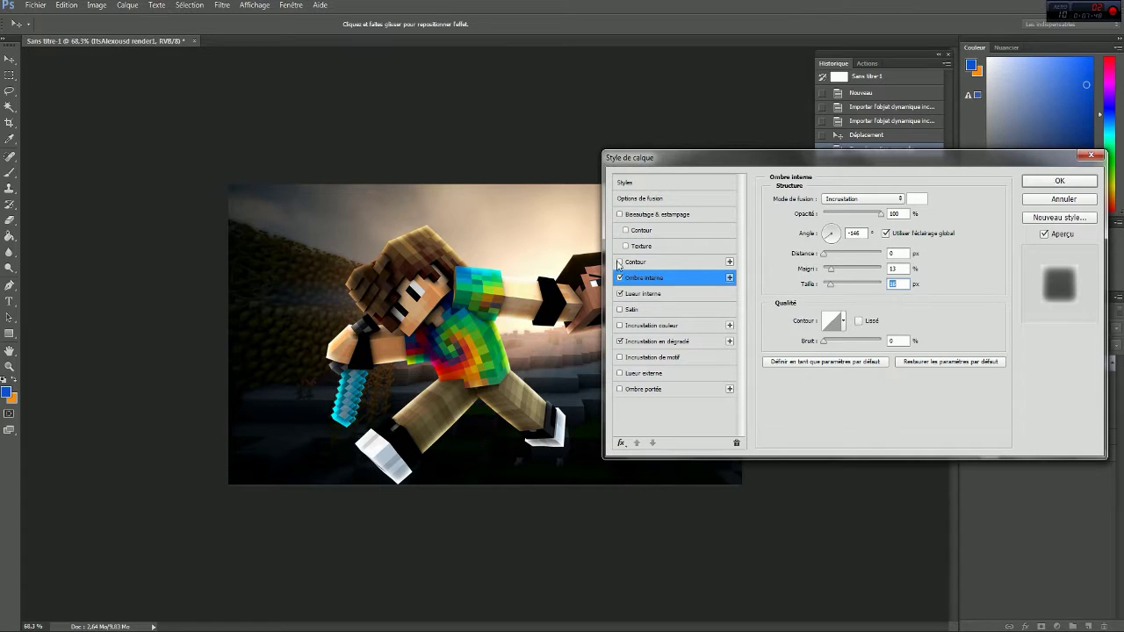
Commit the layer style and collapse the render's fx list in the Layers panel
click(1074, 181)
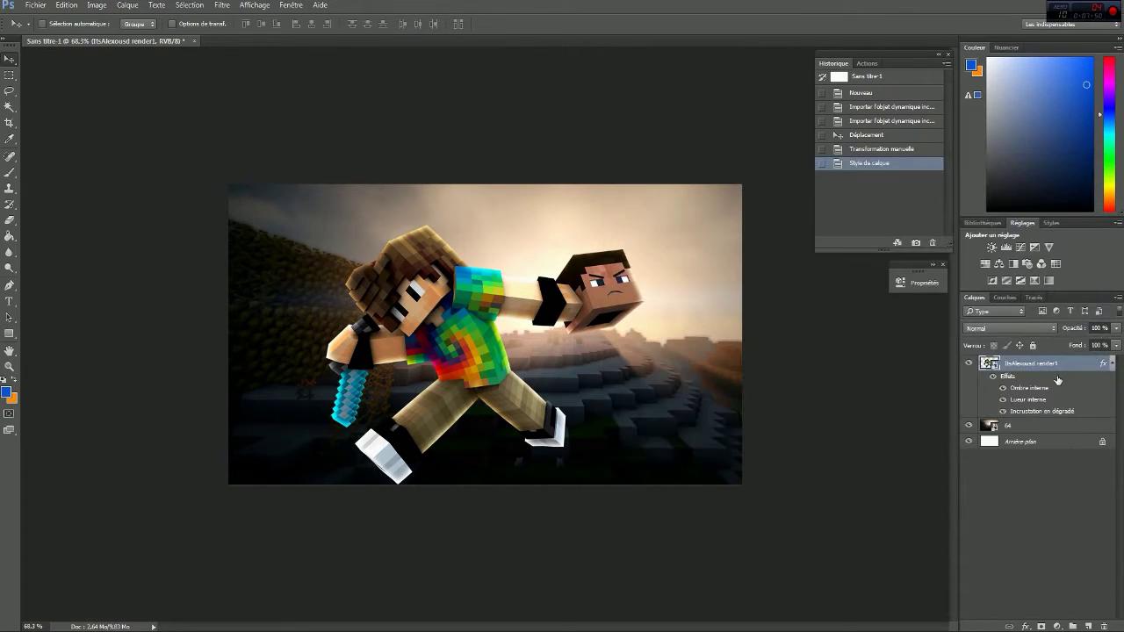
click(1111, 365)
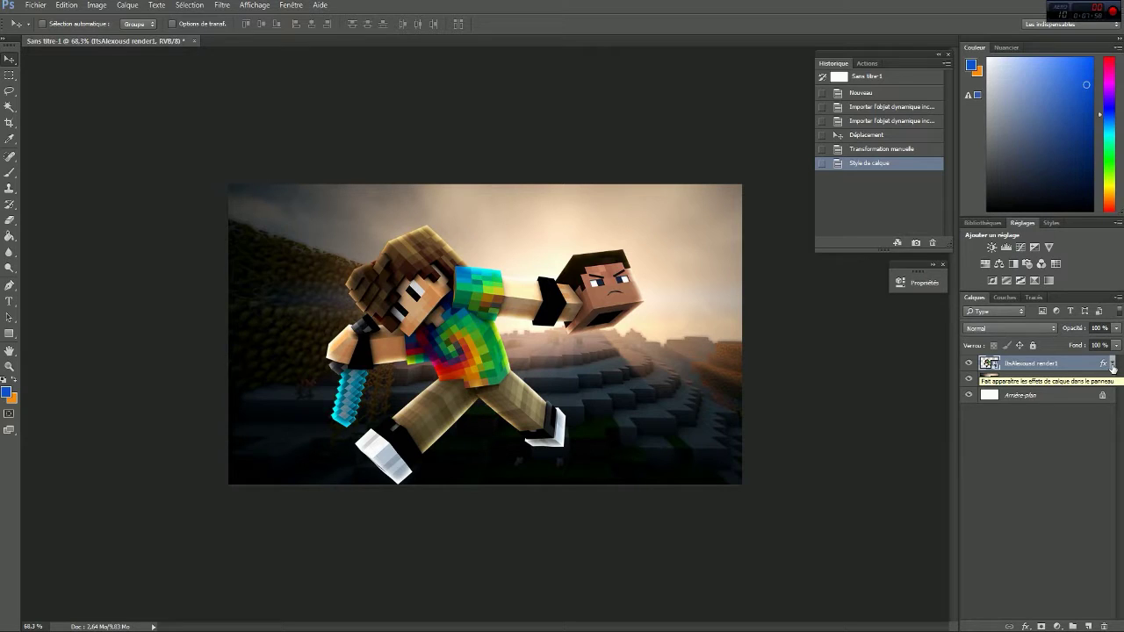
click(223, 5)
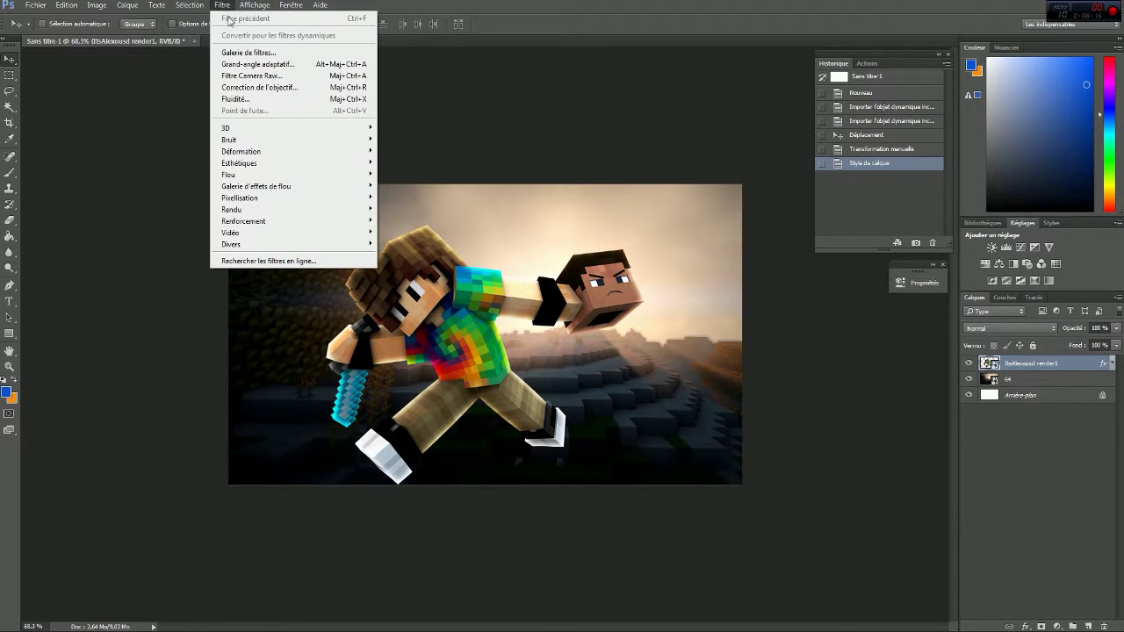
Apply Camera Raw to the render: clarity +63, saturation +11, blacks -12, whites +43
click(252, 77)
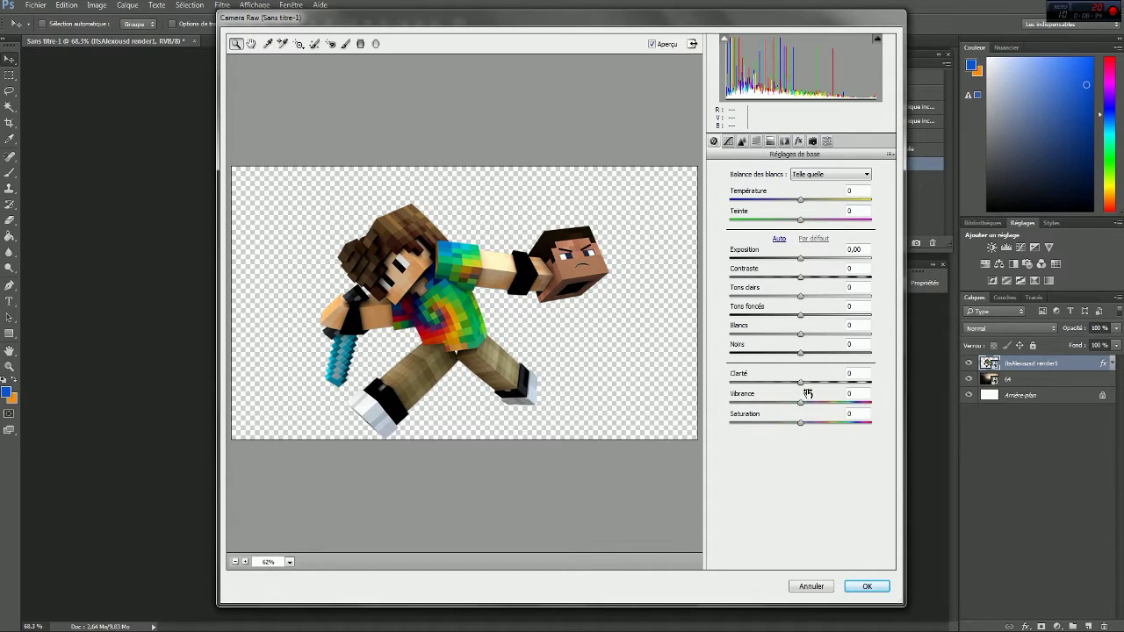
drag(803, 384, 847, 377)
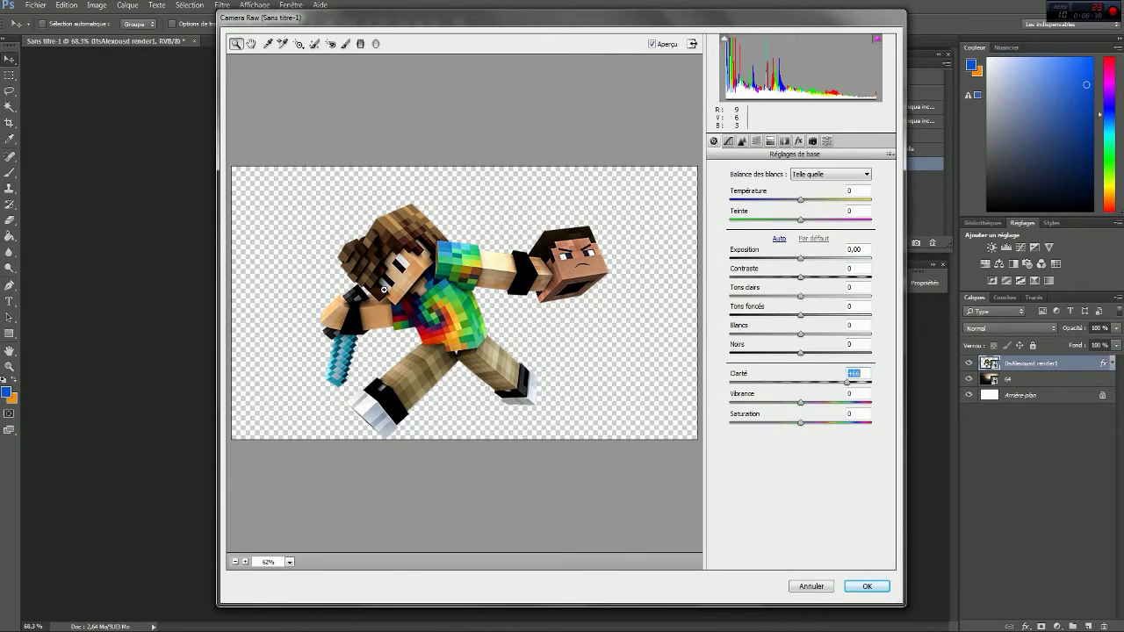
drag(846, 384, 694, 385)
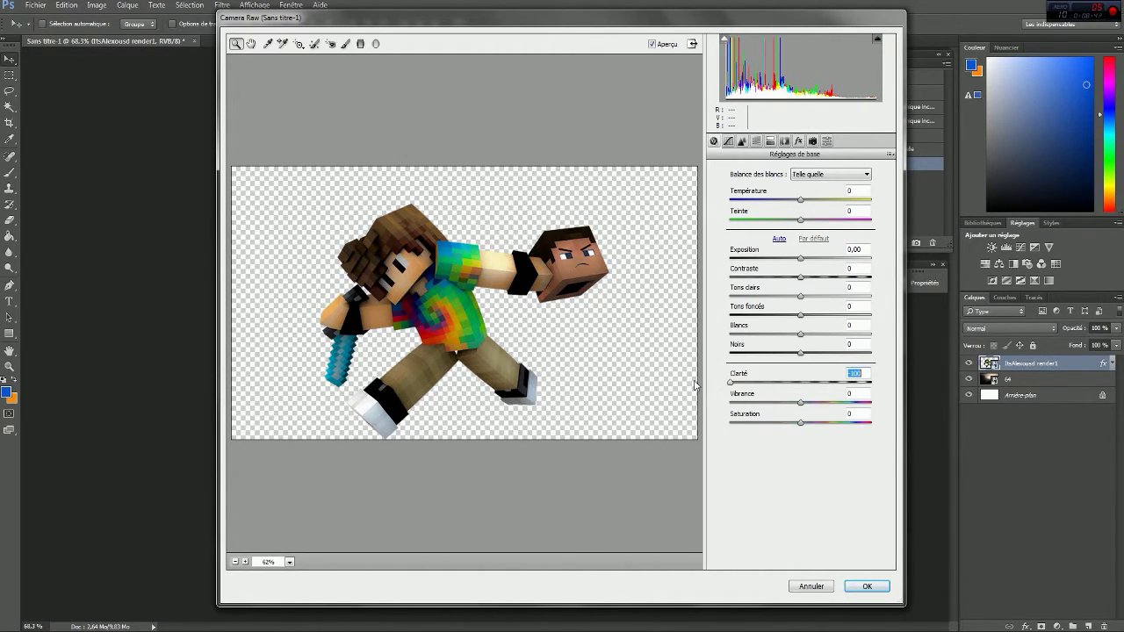
drag(698, 384, 934, 384)
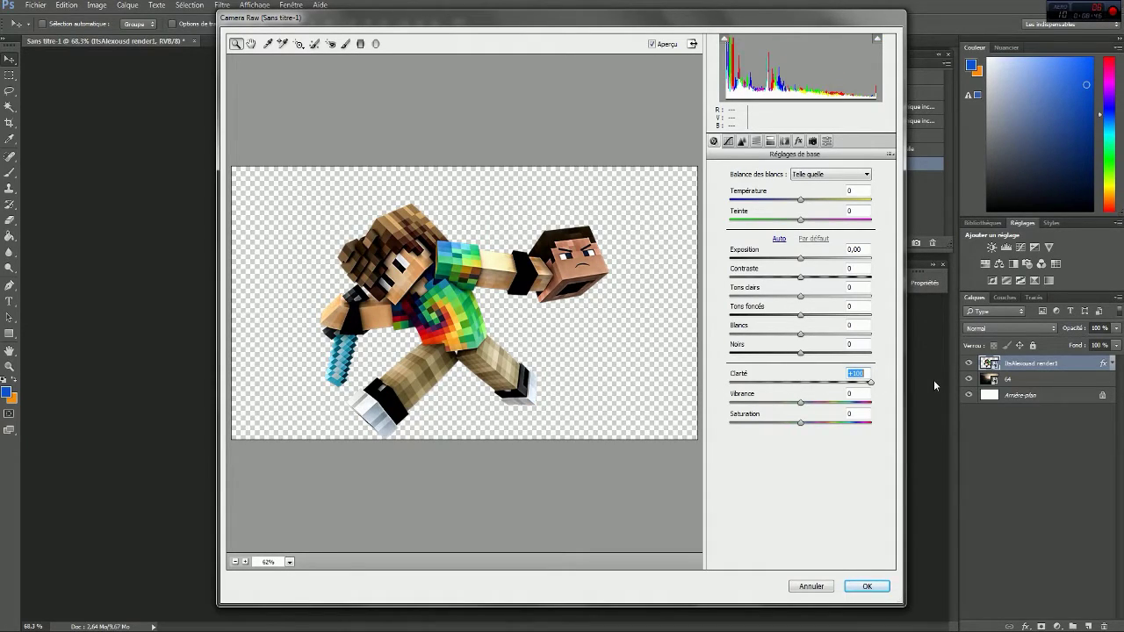
mouse_move(934, 384)
mouse_down()
mouse_move(828, 384)
mouse_move(865, 402)
mouse_move(784, 426)
mouse_up()
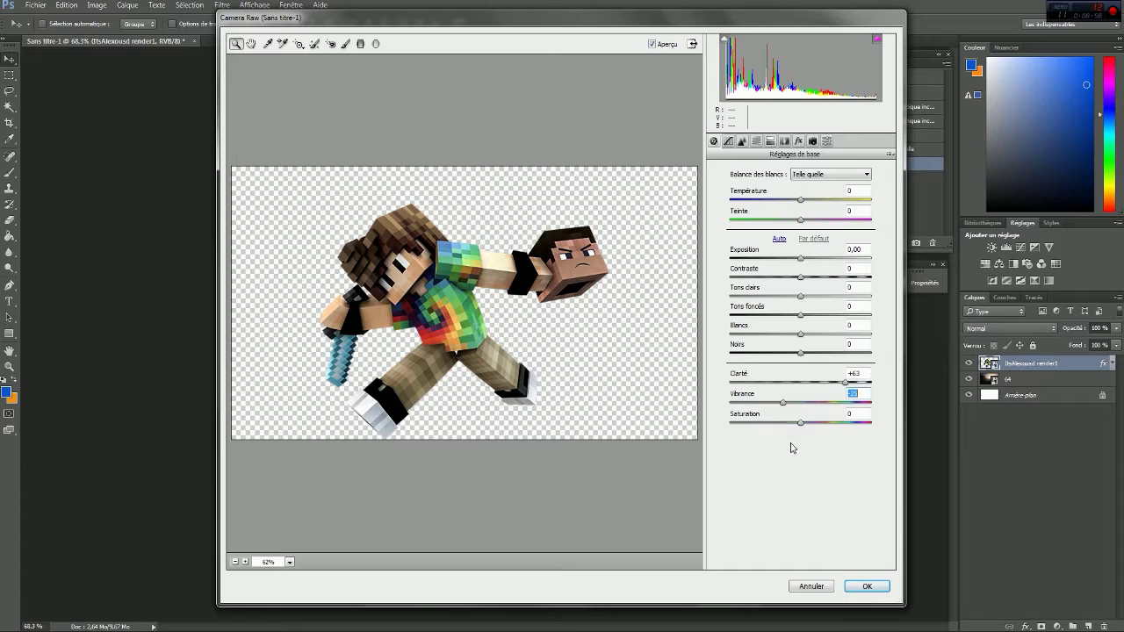
drag(801, 424, 808, 424)
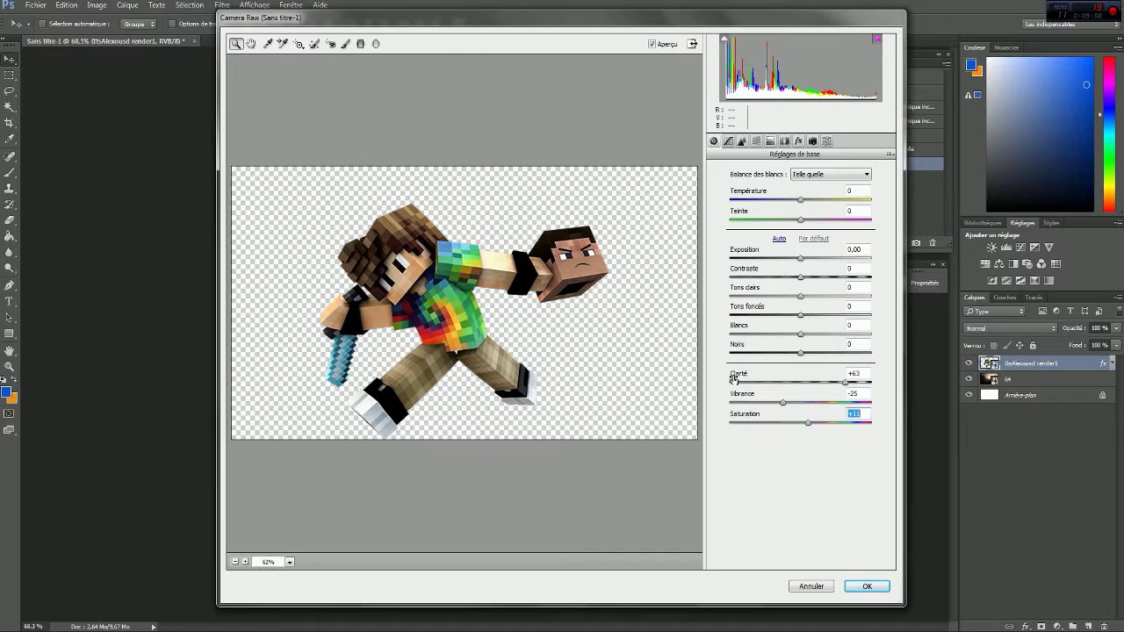
mouse_move(800, 353)
mouse_down()
mouse_move(742, 353)
mouse_move(823, 358)
mouse_move(792, 360)
mouse_move(831, 334)
mouse_up()
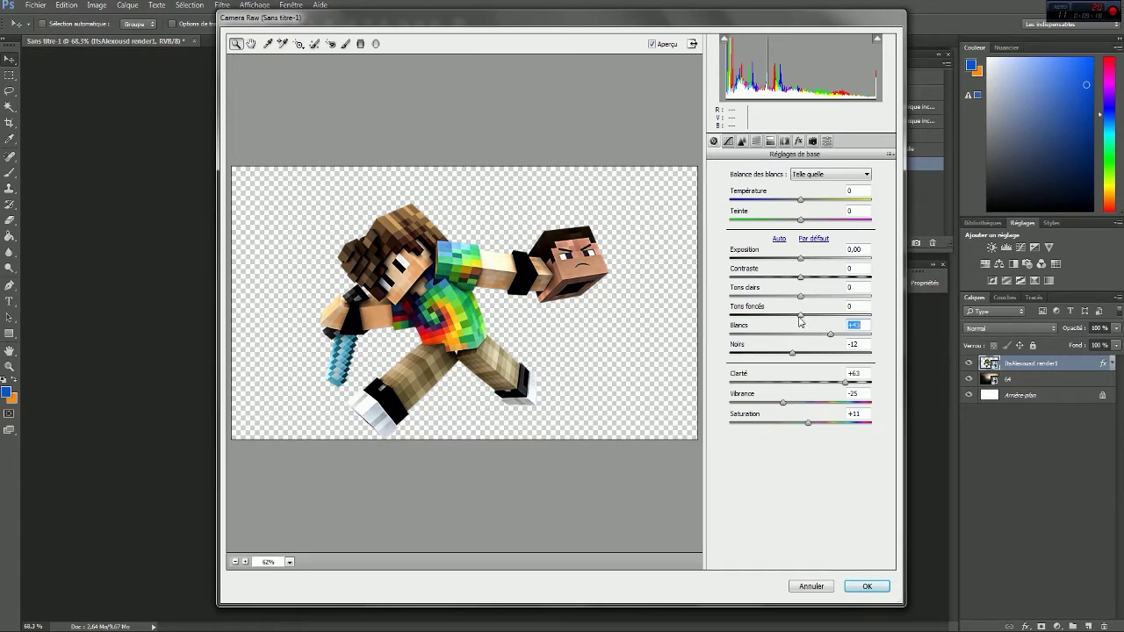
mouse_move(800, 315)
mouse_down()
mouse_move(839, 324)
mouse_move(788, 326)
mouse_move(822, 306)
mouse_move(779, 306)
mouse_move(796, 307)
mouse_move(800, 289)
mouse_move(776, 258)
mouse_move(831, 260)
mouse_move(786, 259)
mouse_move(804, 269)
mouse_move(800, 281)
mouse_move(777, 282)
mouse_move(805, 289)
mouse_up()
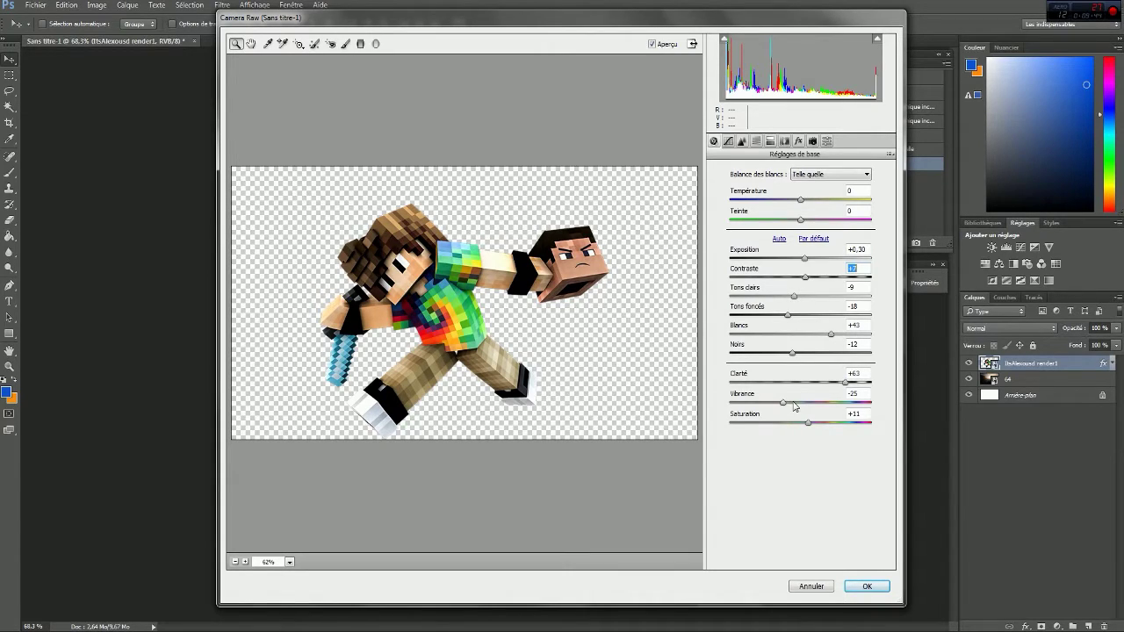
Confirm Camera Raw, compare with effects and smart filter toggled, then collapse the effects list
click(866, 586)
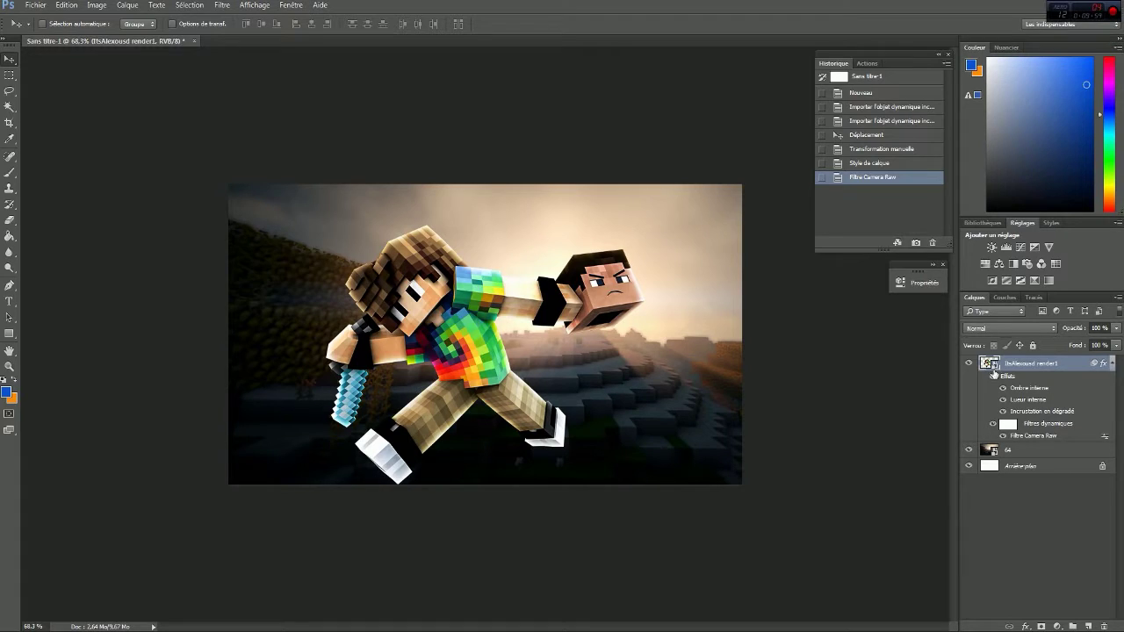
click(993, 376)
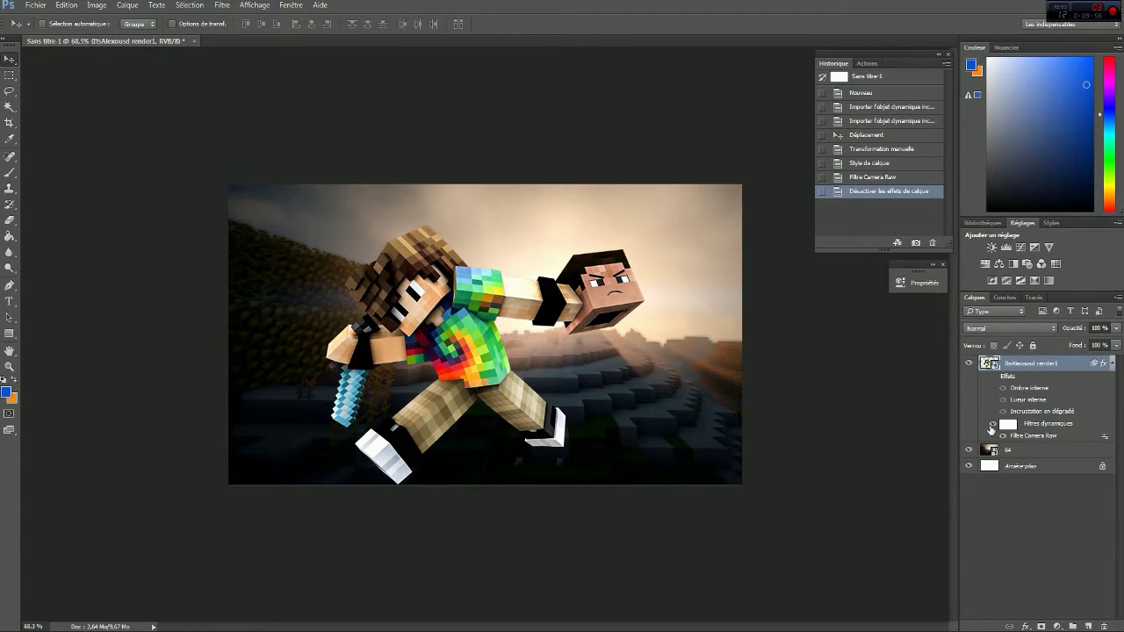
click(993, 424)
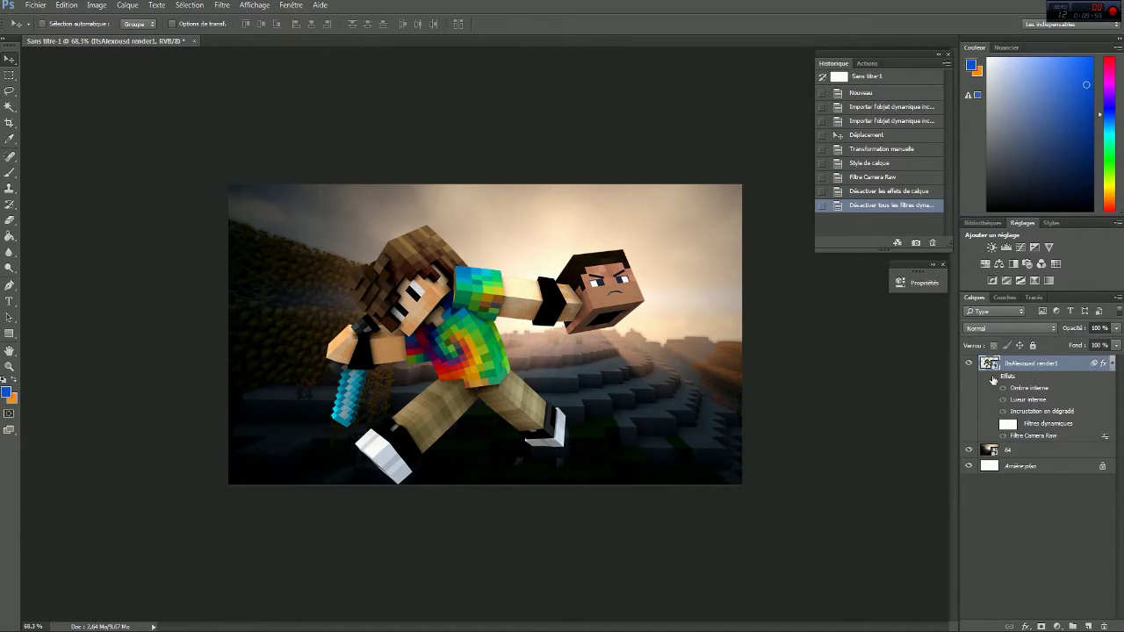
click(994, 376)
click(993, 377)
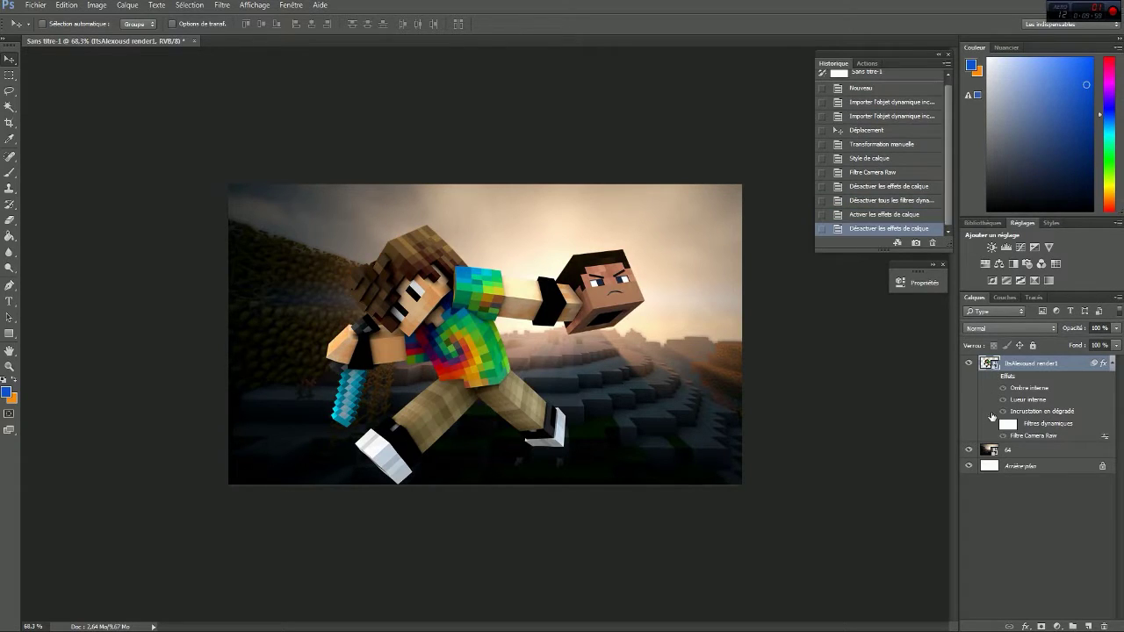
click(993, 424)
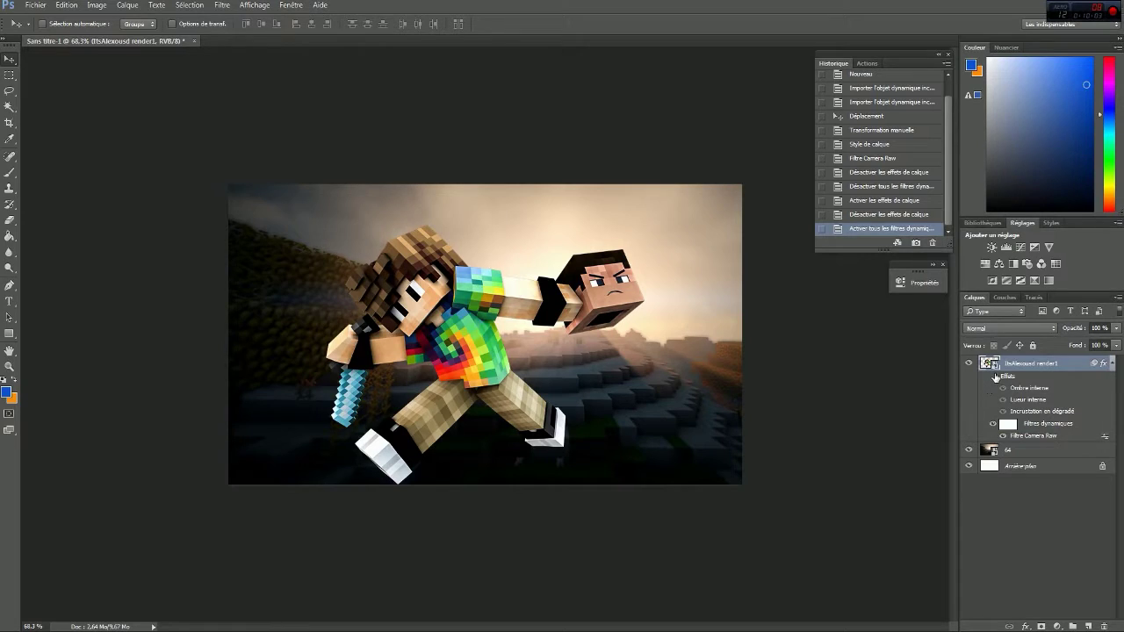
click(993, 376)
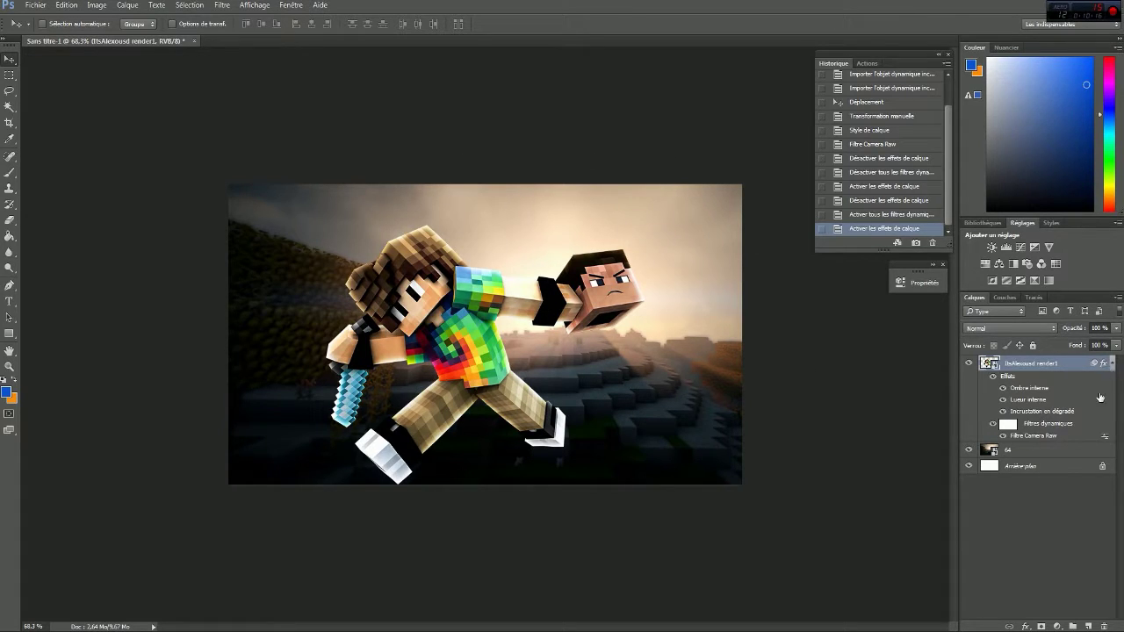
click(1112, 363)
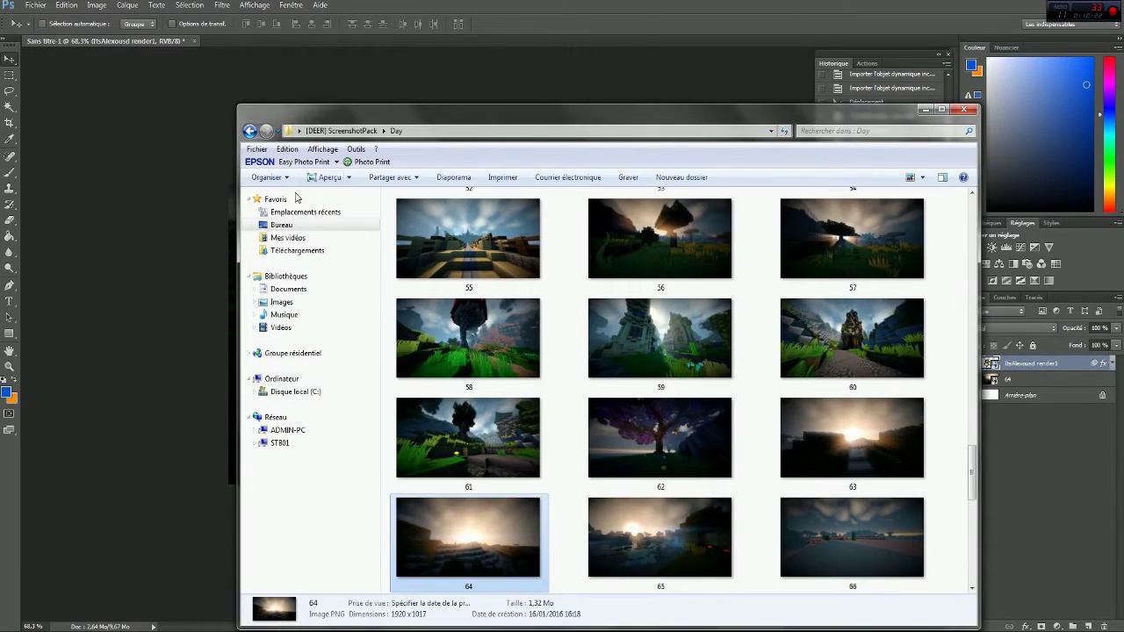
click(281, 225)
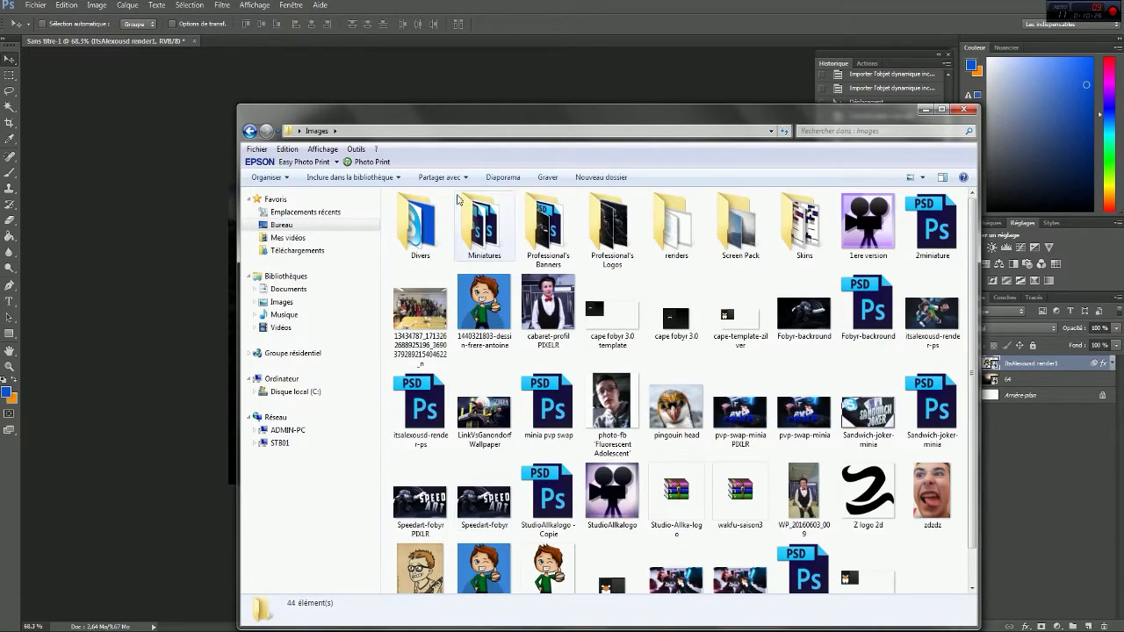
double_click(484, 226)
double_click(428, 236)
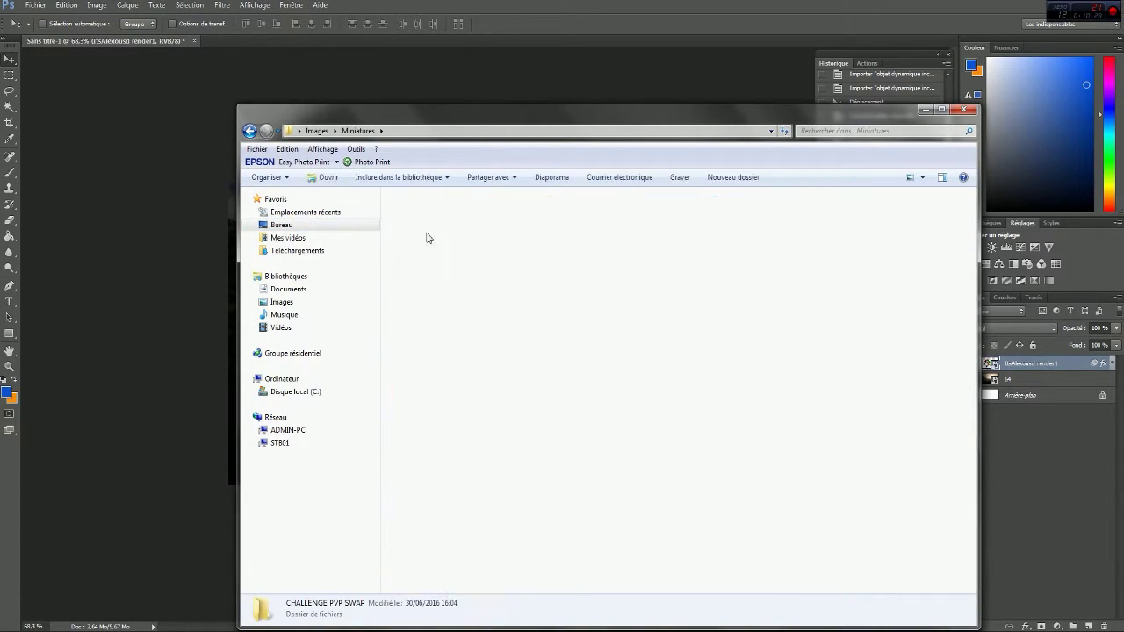
double_click(483, 238)
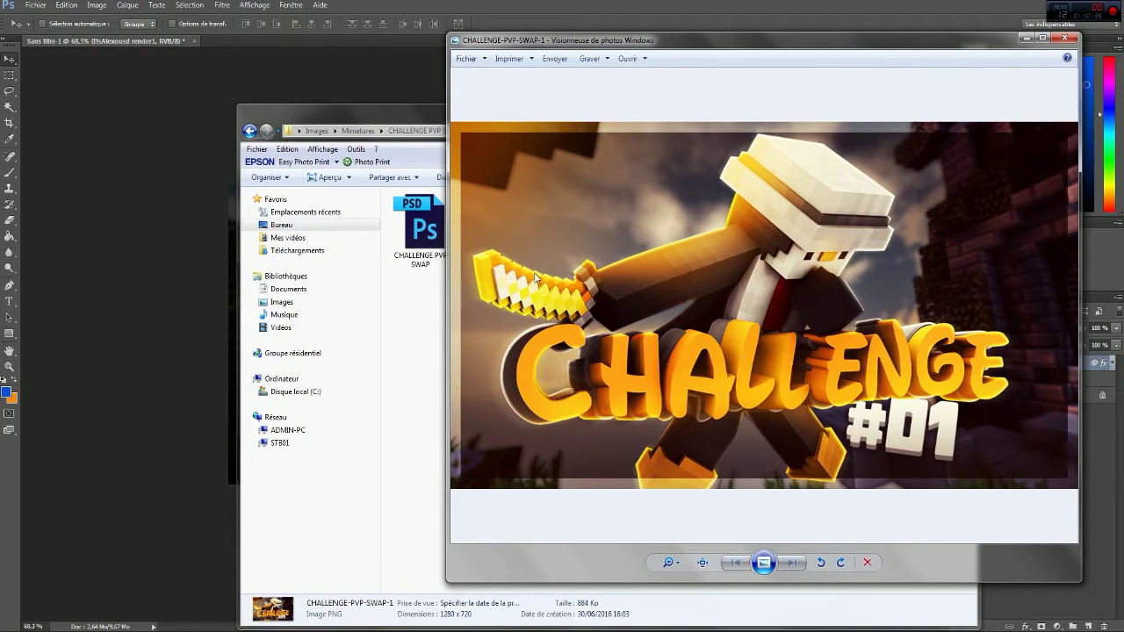
click(1064, 37)
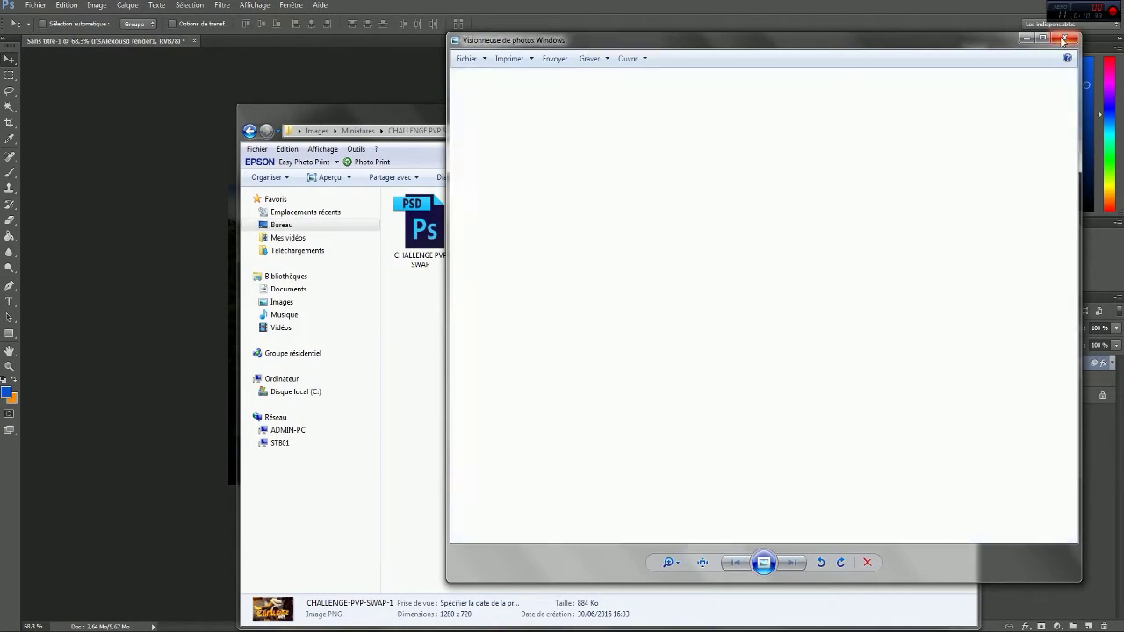
click(970, 110)
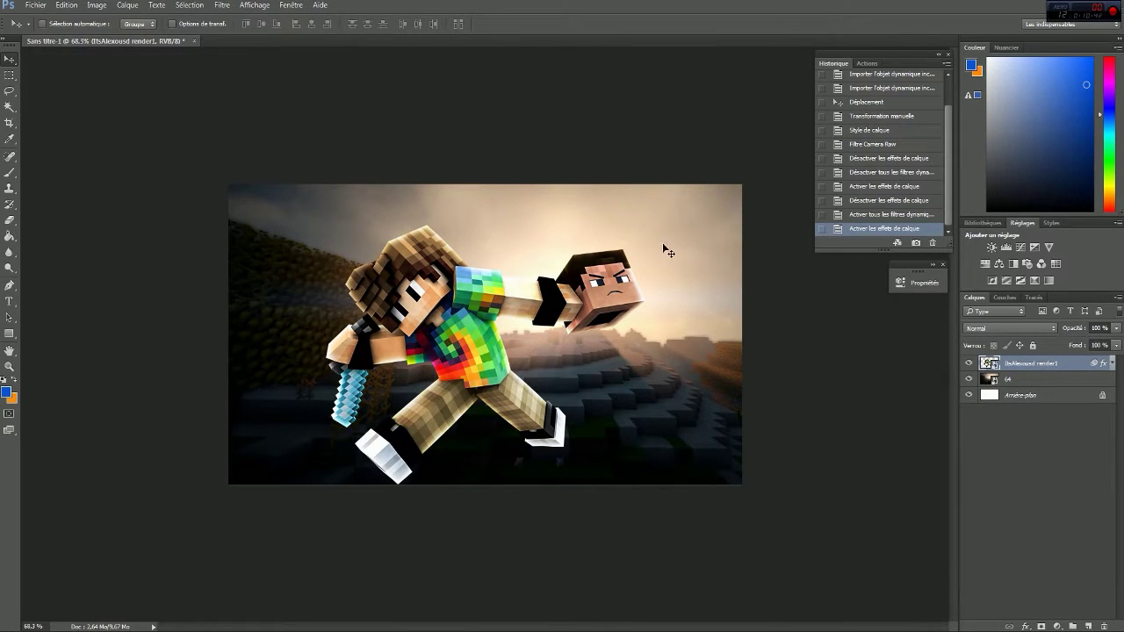
Add Calque 1 clipped to the render and pick a yellow-orange brush colour
click(1089, 626)
right_click(1057, 364)
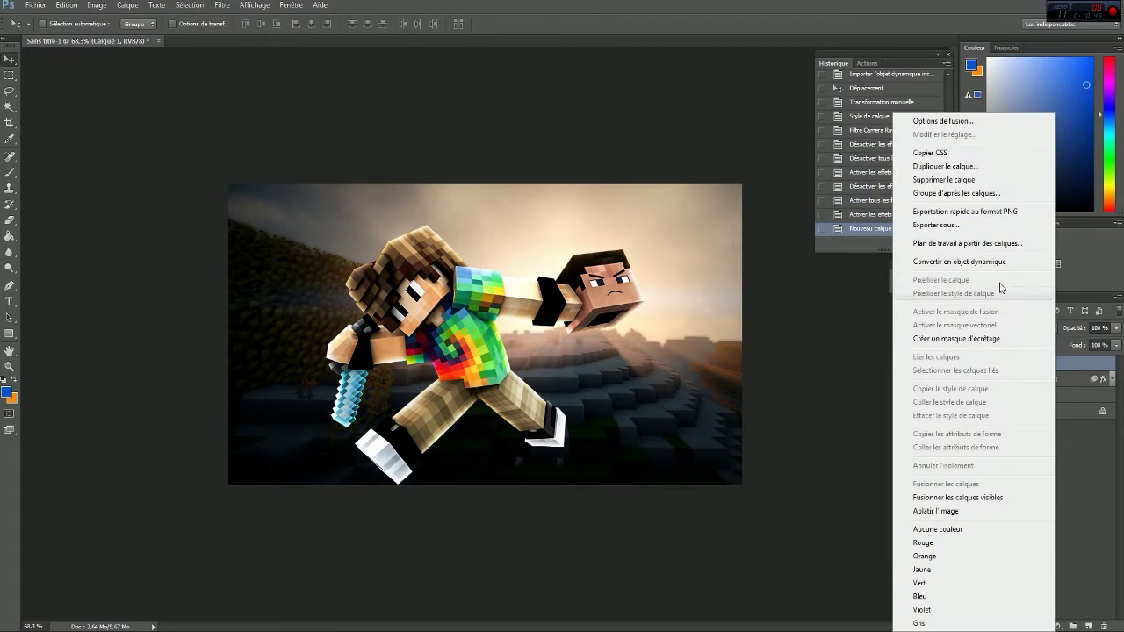
click(1004, 330)
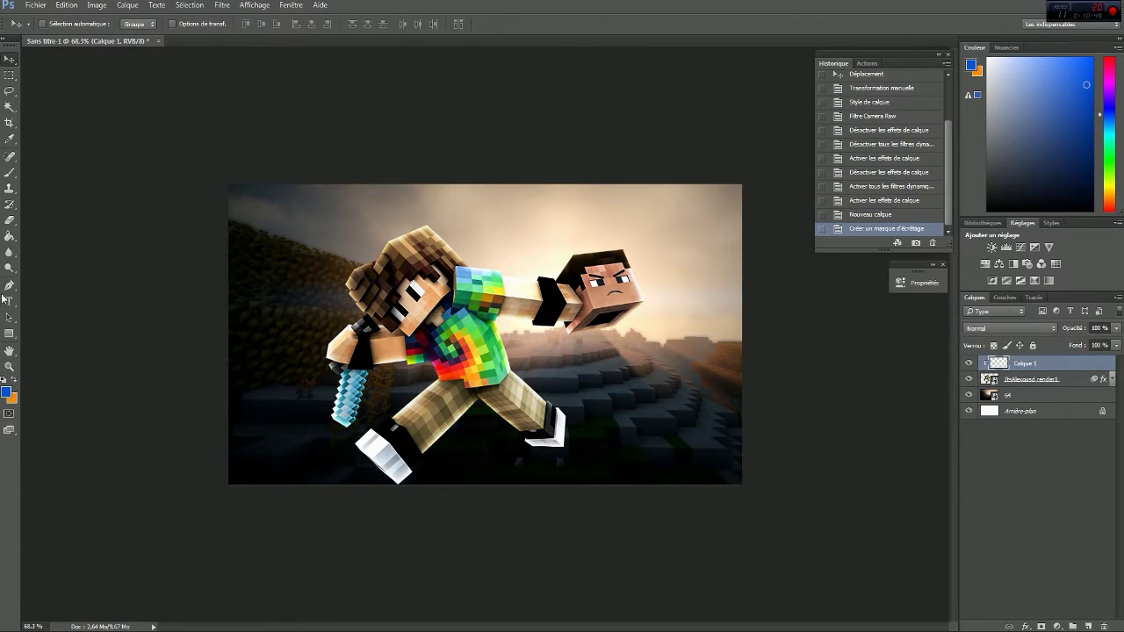
click(9, 172)
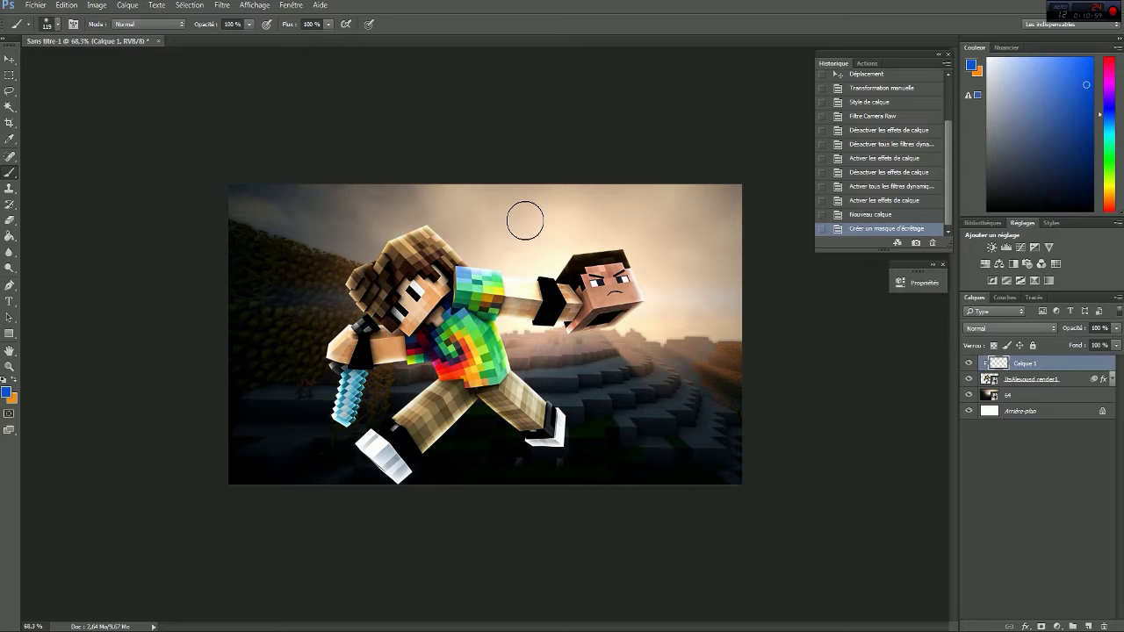
click(13, 384)
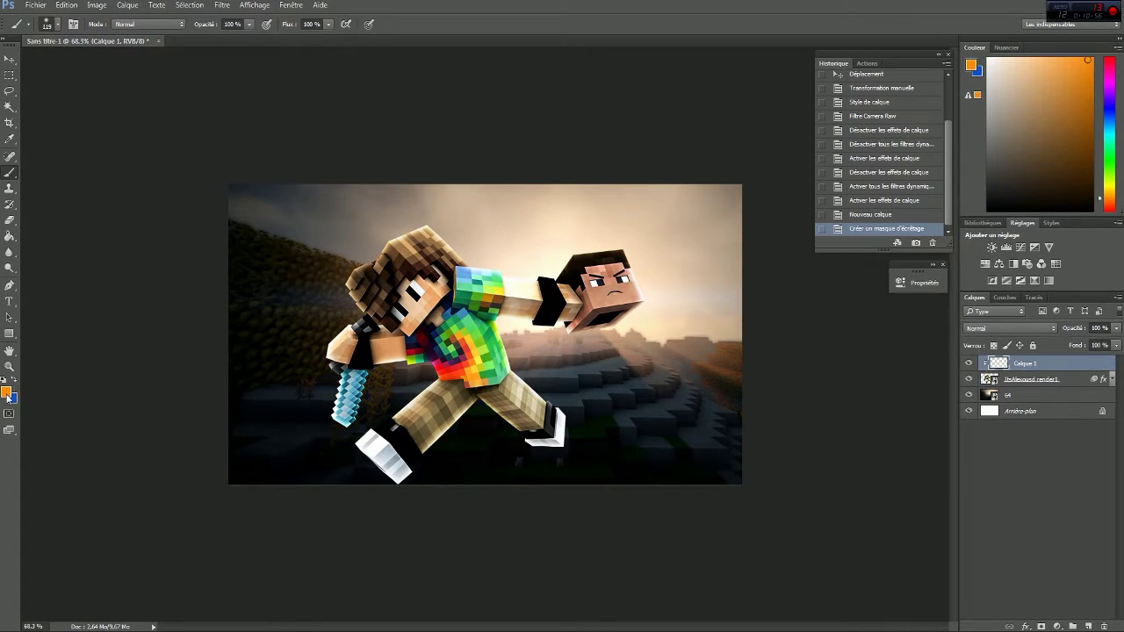
click(6, 391)
drag(433, 536, 433, 525)
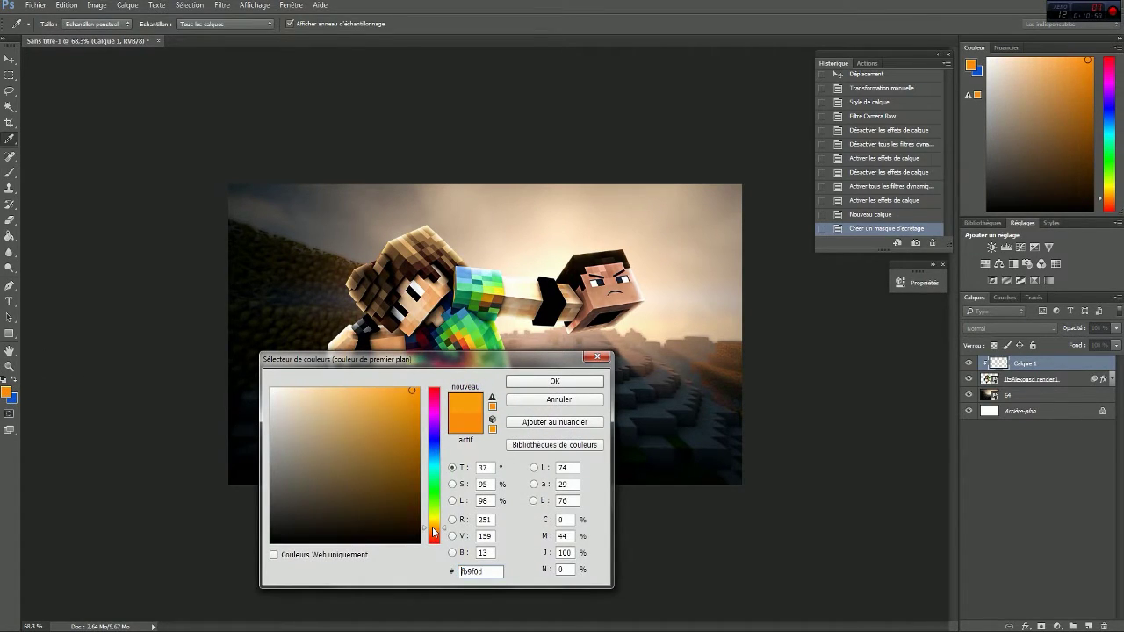
click(554, 382)
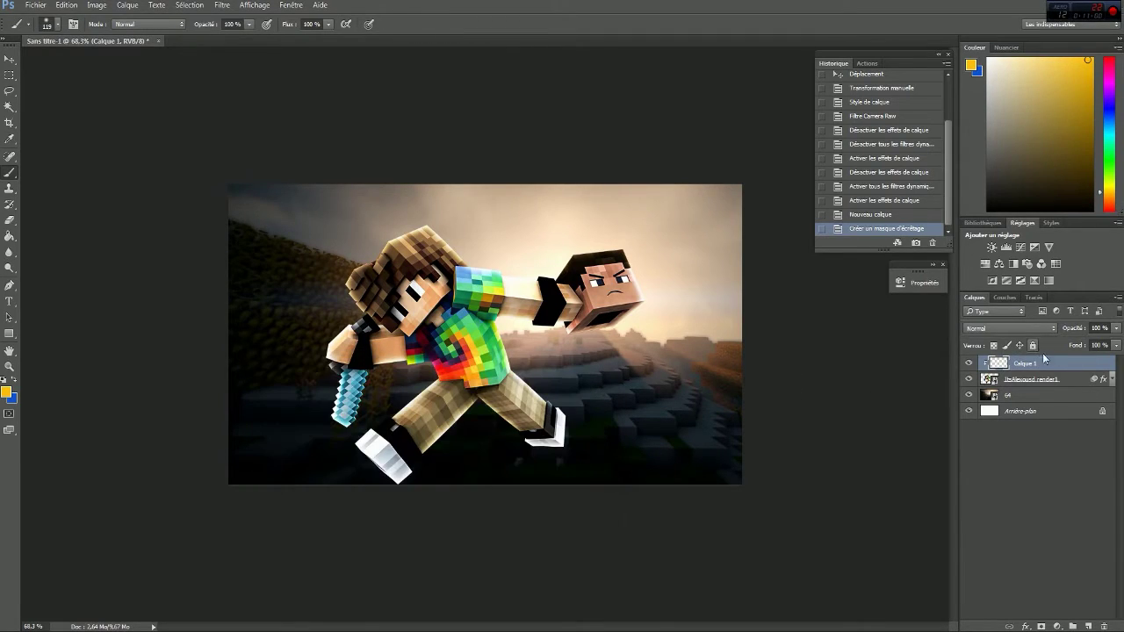
Release the clipping mask, test three yellow dabs in the sky, then revert them
right_click(1047, 362)
click(959, 339)
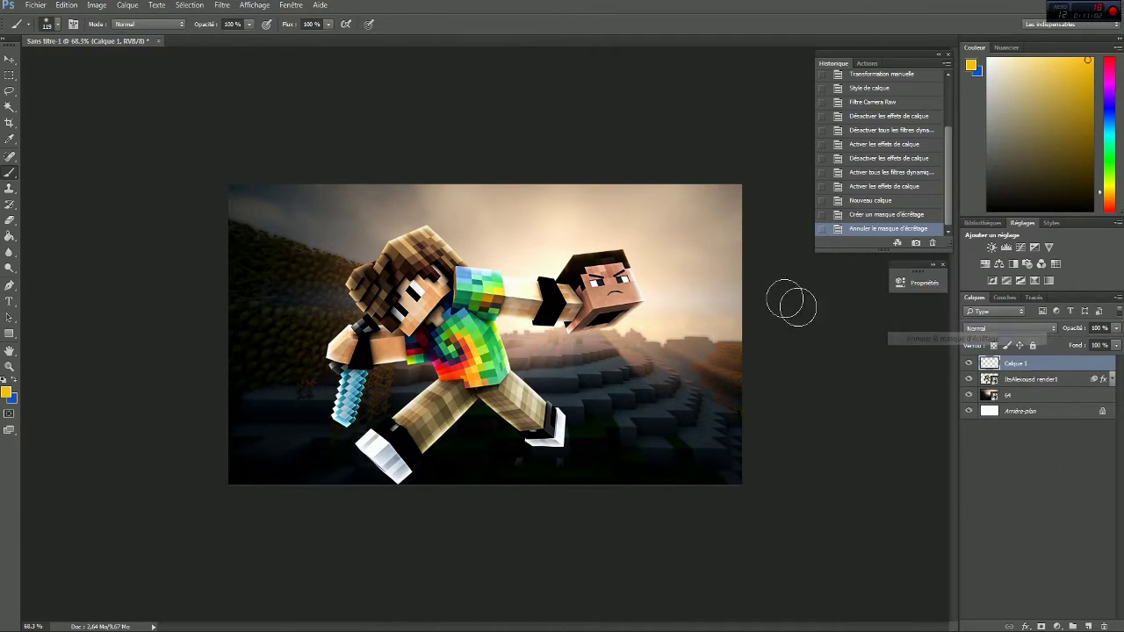
click(550, 230)
click(593, 216)
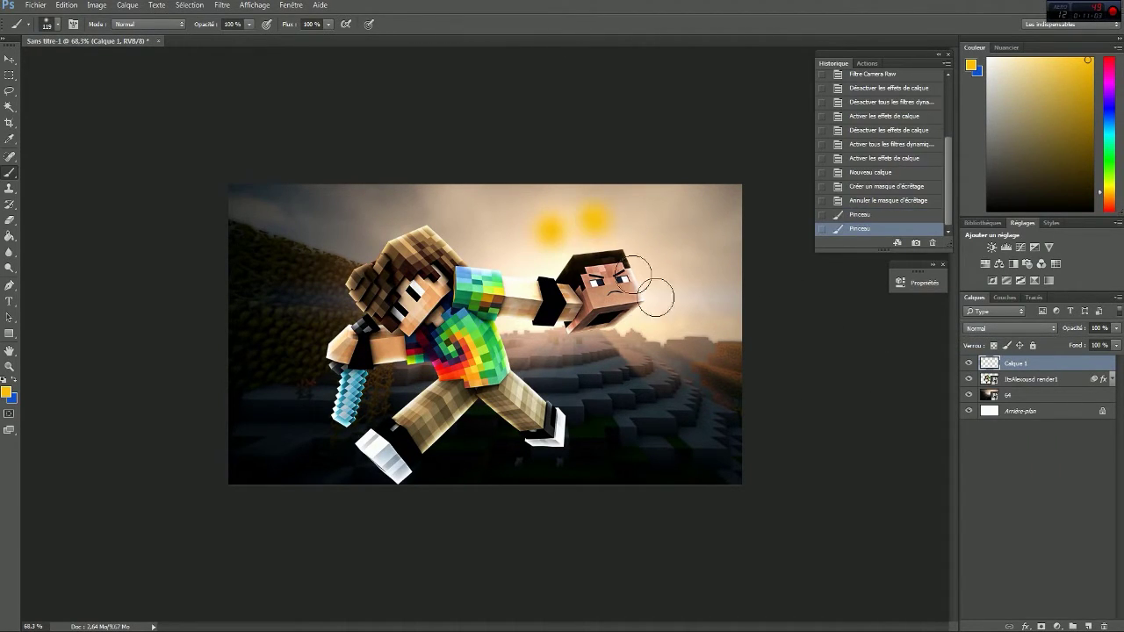
click(652, 231)
click(875, 187)
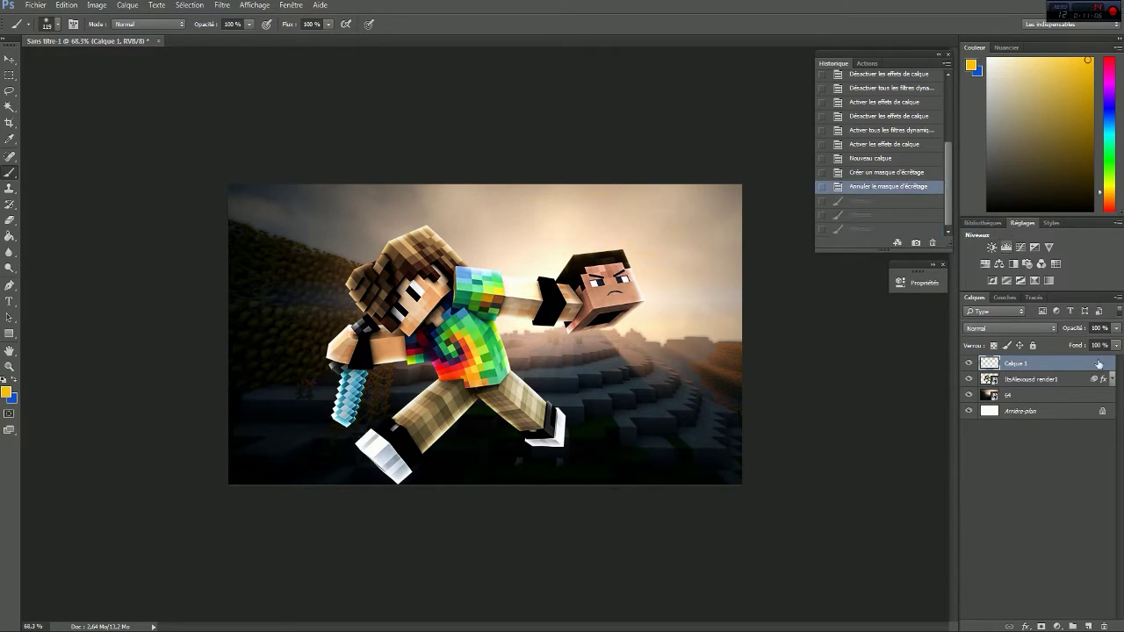
Re-clip Calque 1 to the character render and undo a test brush dab
right_click(1053, 367)
click(958, 339)
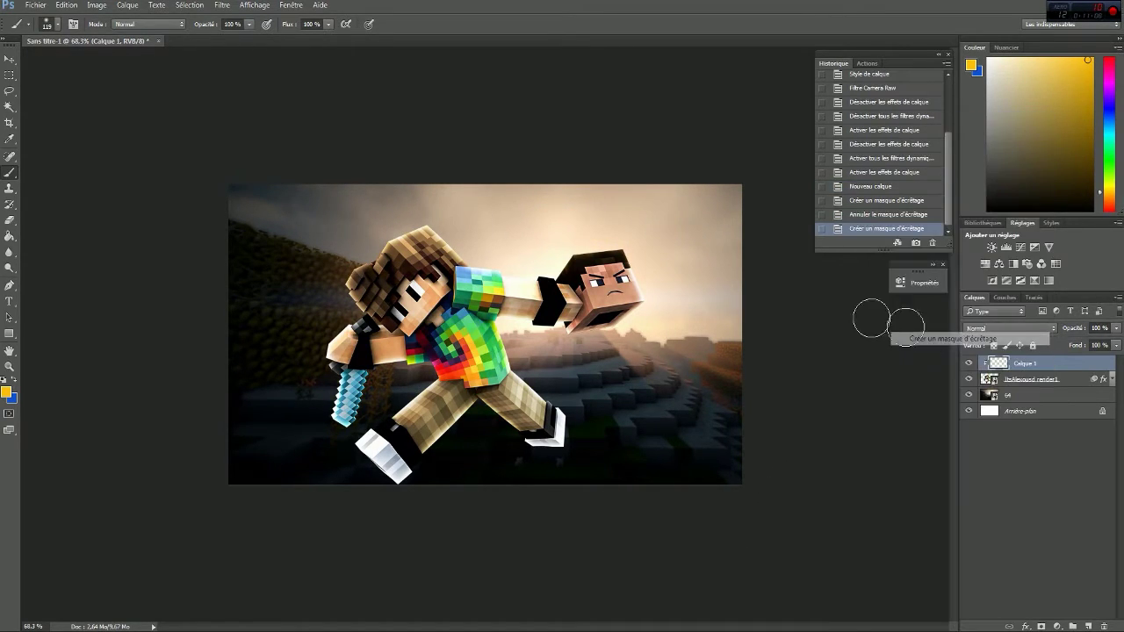
click(549, 227)
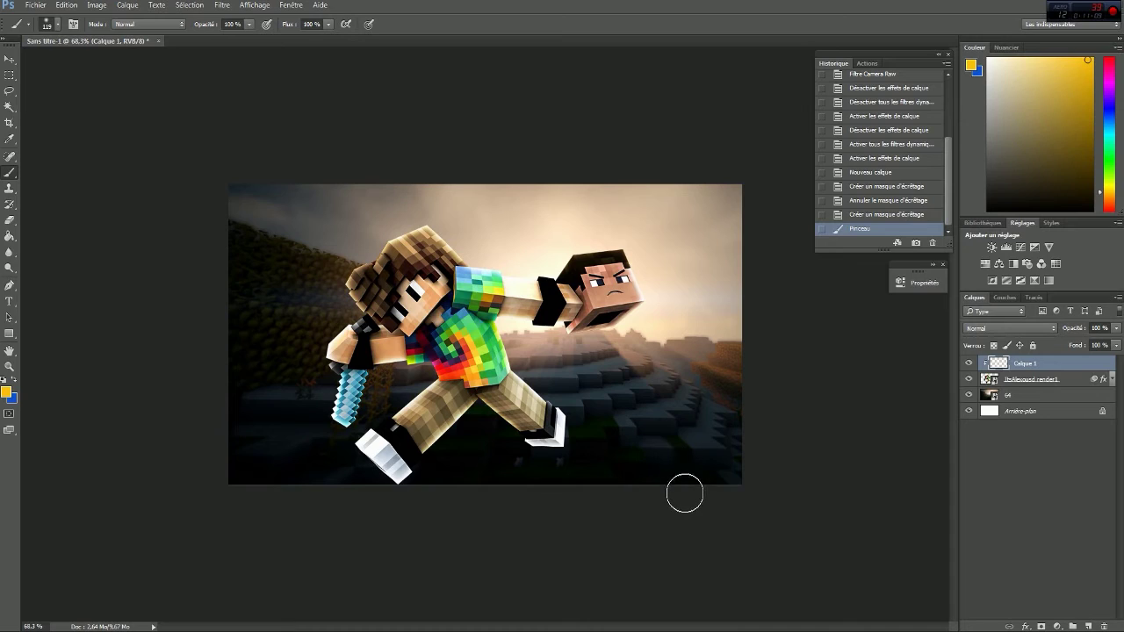
click(865, 216)
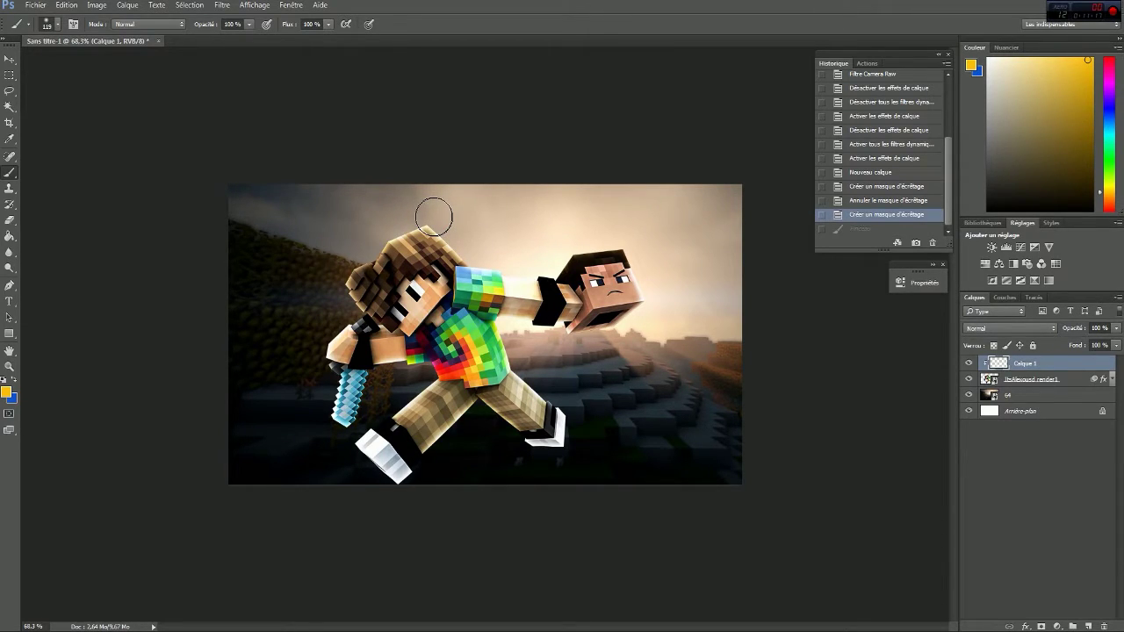
key(ctrl+z)
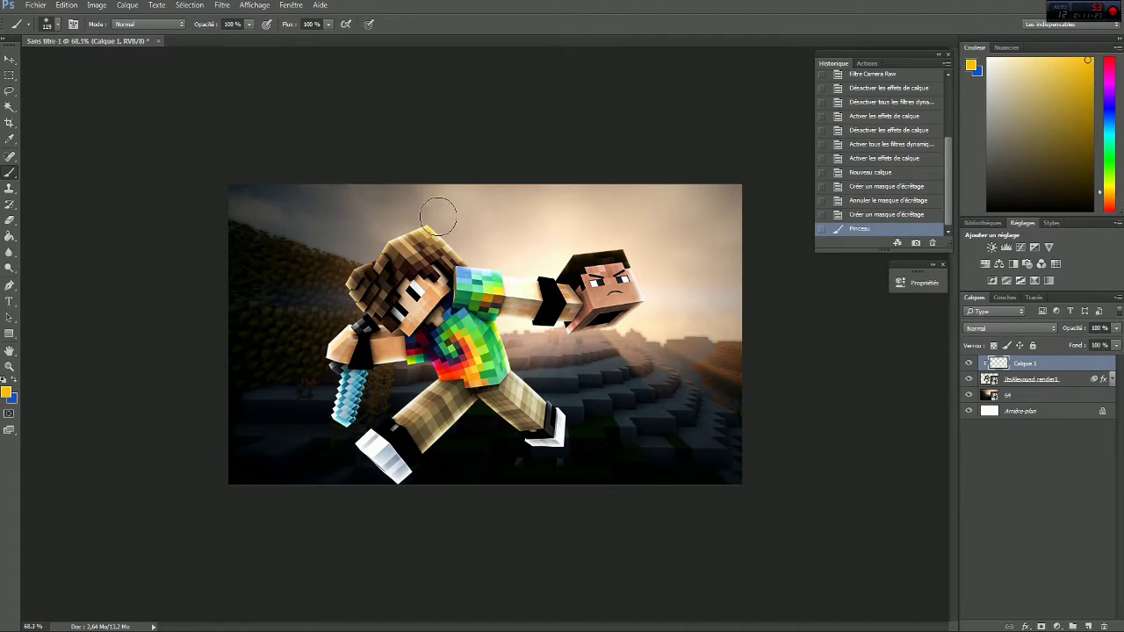
click(887, 214)
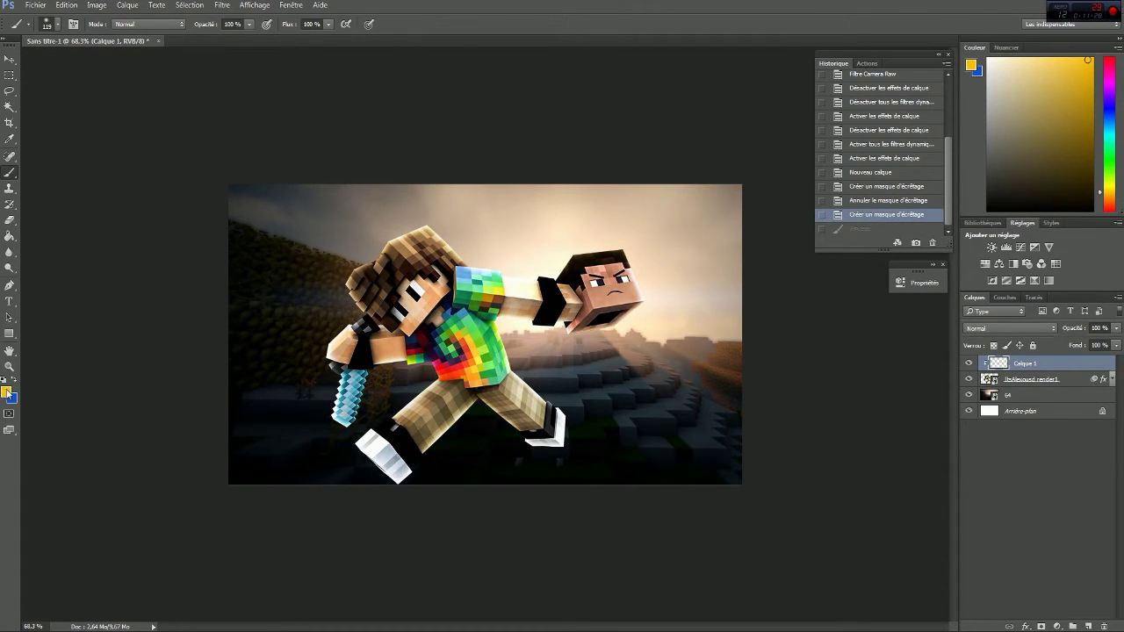
Enlarge the brush to about 268 px and try a yellow glow stroke, then undo it
click(6, 392)
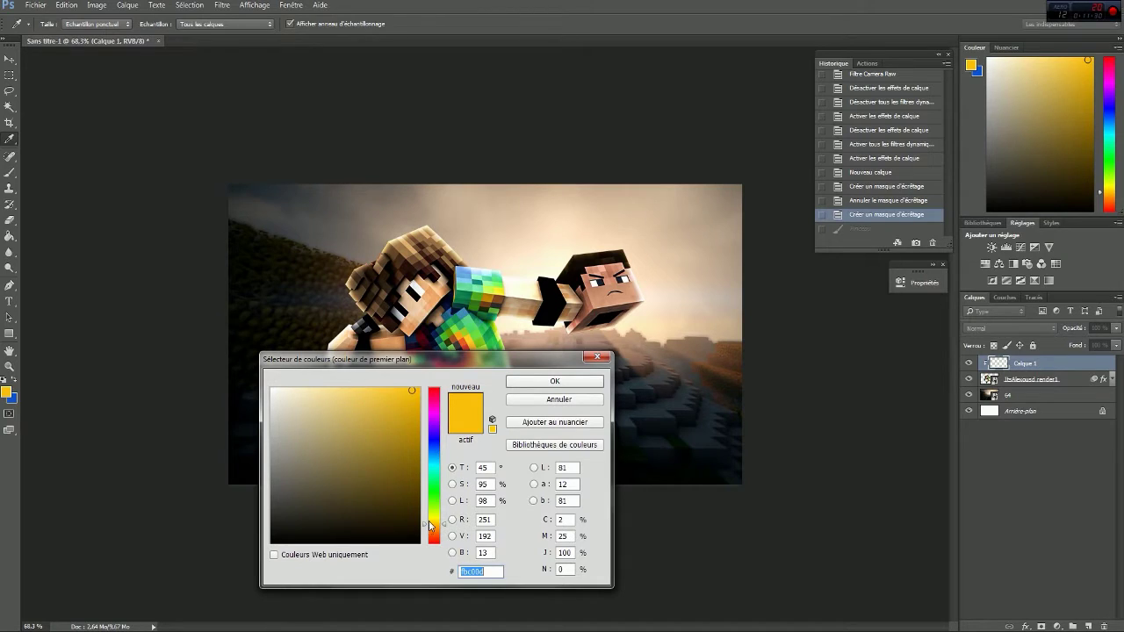
click(539, 382)
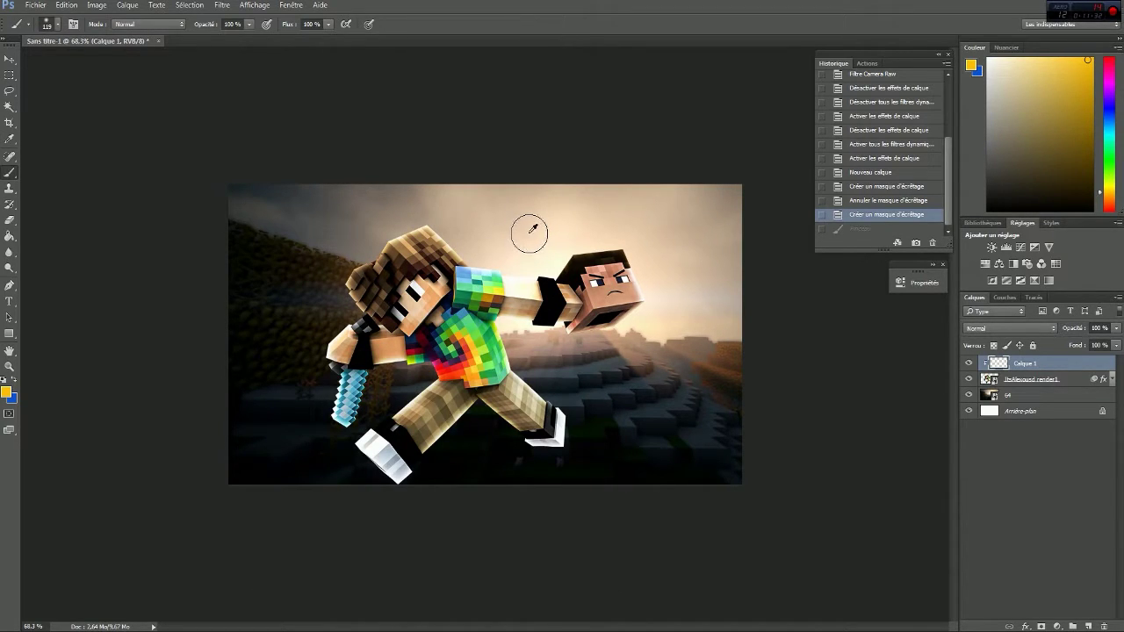
click(529, 237)
mouse_move(529, 237)
mouse_down()
mouse_move(558, 229)
mouse_move(541, 263)
mouse_move(540, 195)
mouse_move(575, 215)
mouse_move(536, 211)
mouse_up()
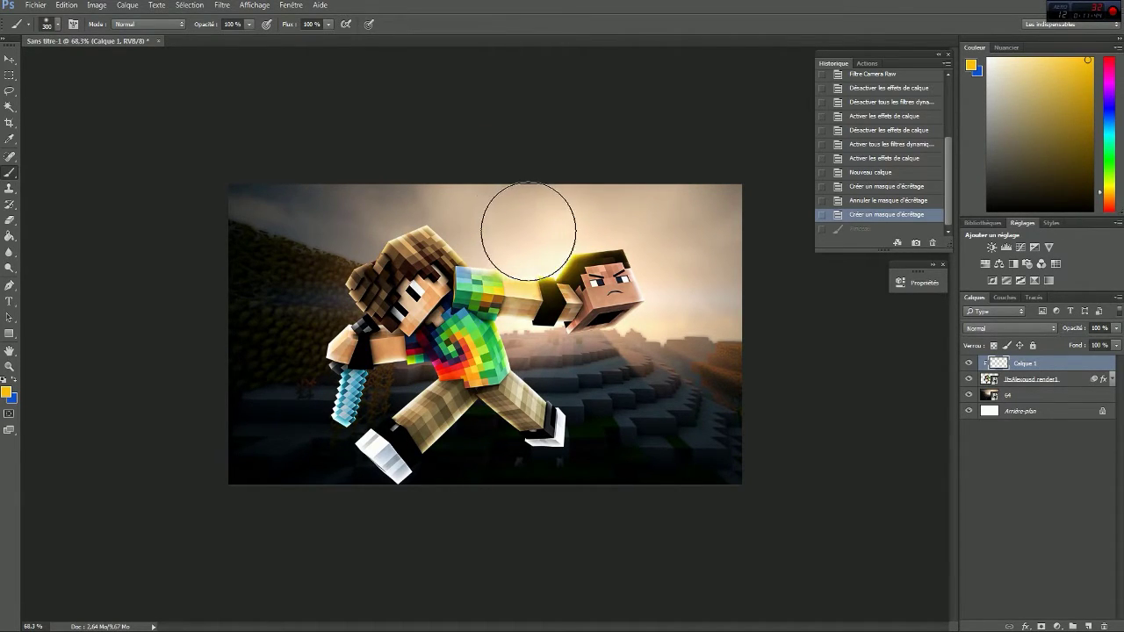
drag(519, 228, 536, 205)
click(866, 216)
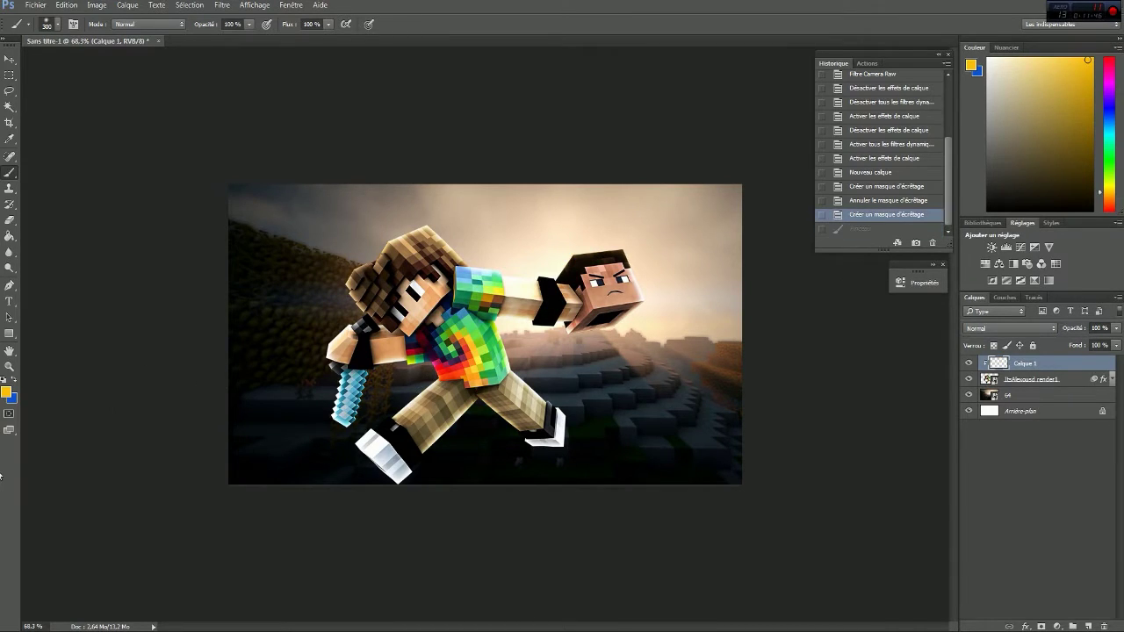
Switch the foreground to orange #f0a13b and paint a soft glow around the heads
click(6, 393)
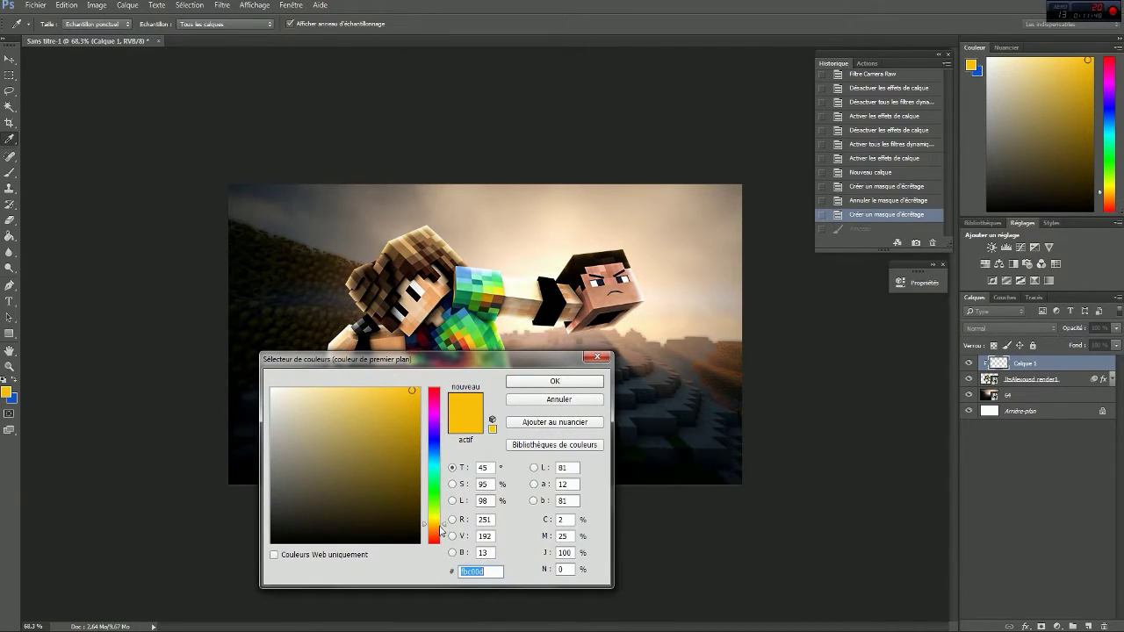
click(434, 530)
click(377, 397)
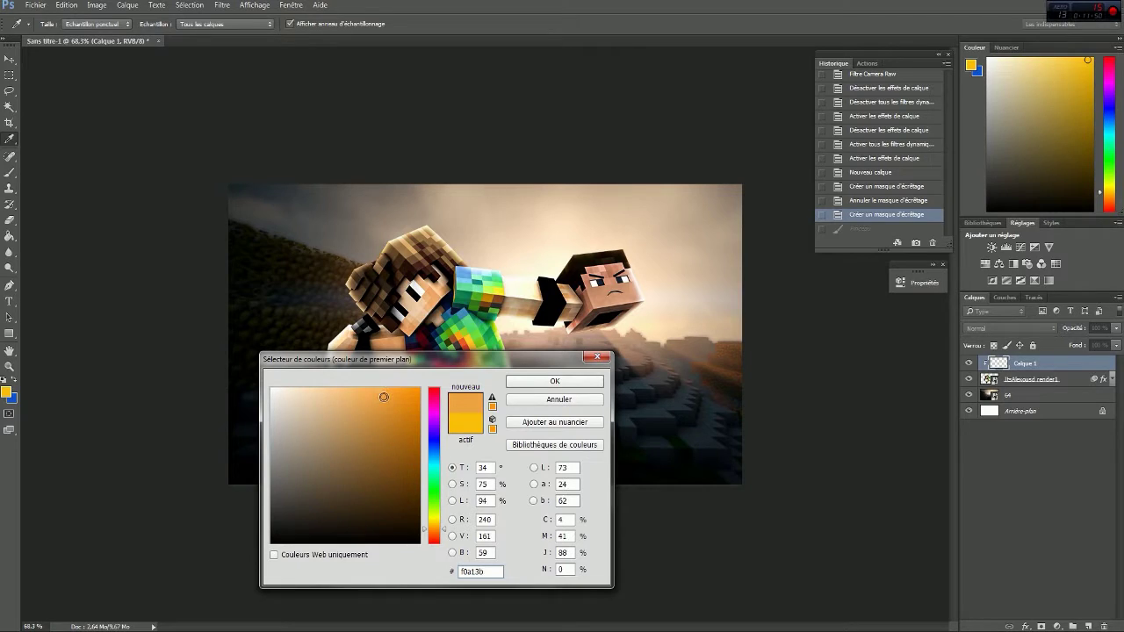
click(546, 381)
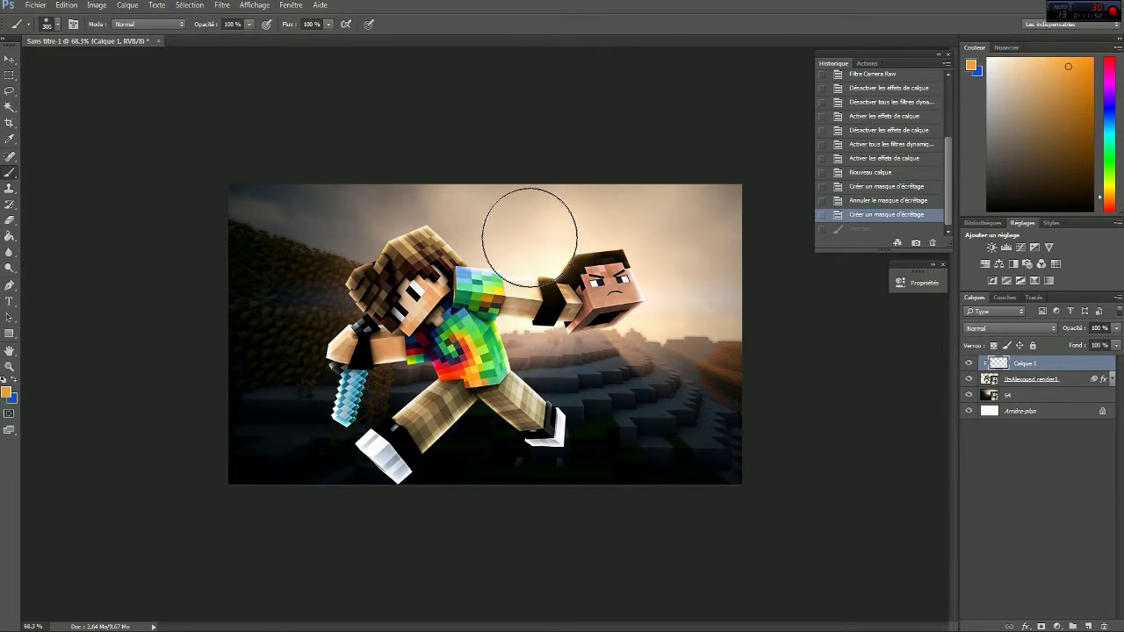
mouse_move(537, 228)
mouse_down()
mouse_move(519, 205)
mouse_move(477, 206)
mouse_move(487, 222)
mouse_move(472, 196)
mouse_move(542, 213)
mouse_move(582, 209)
mouse_move(909, 532)
mouse_up()
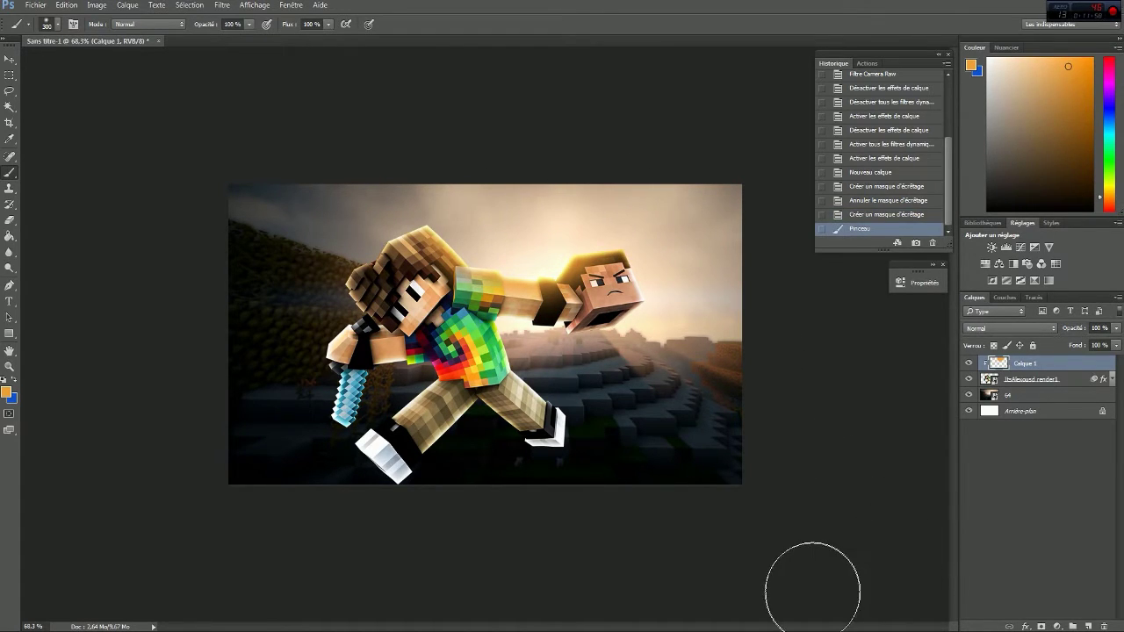
click(1000, 327)
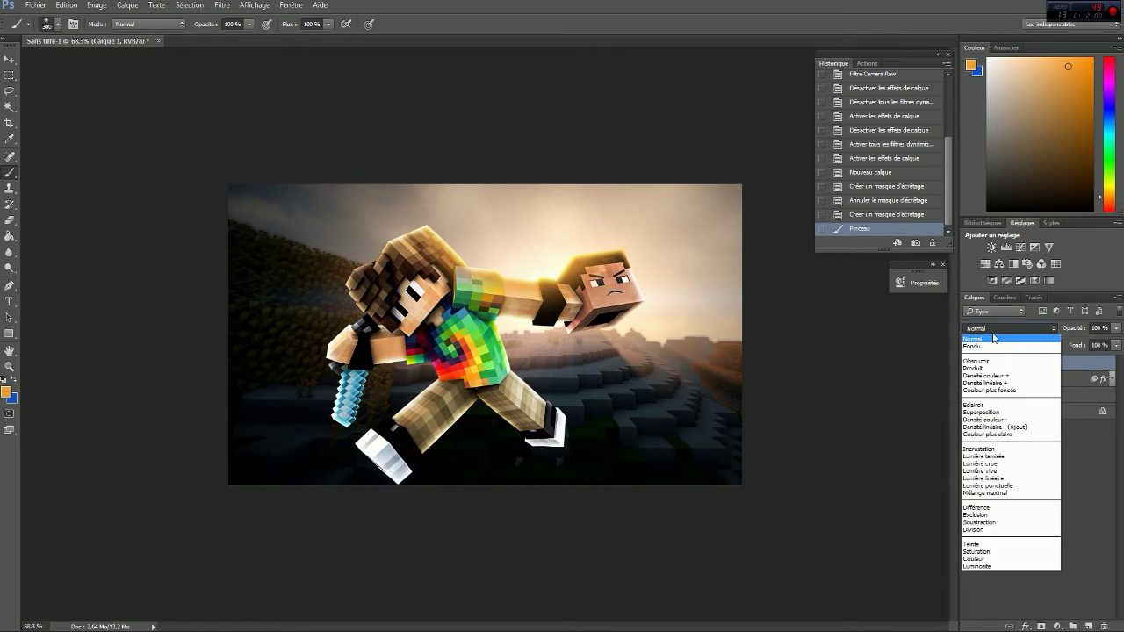
Set Calque 1 to Superposition at 91% opacity, undoing an extra glow stroke
click(996, 404)
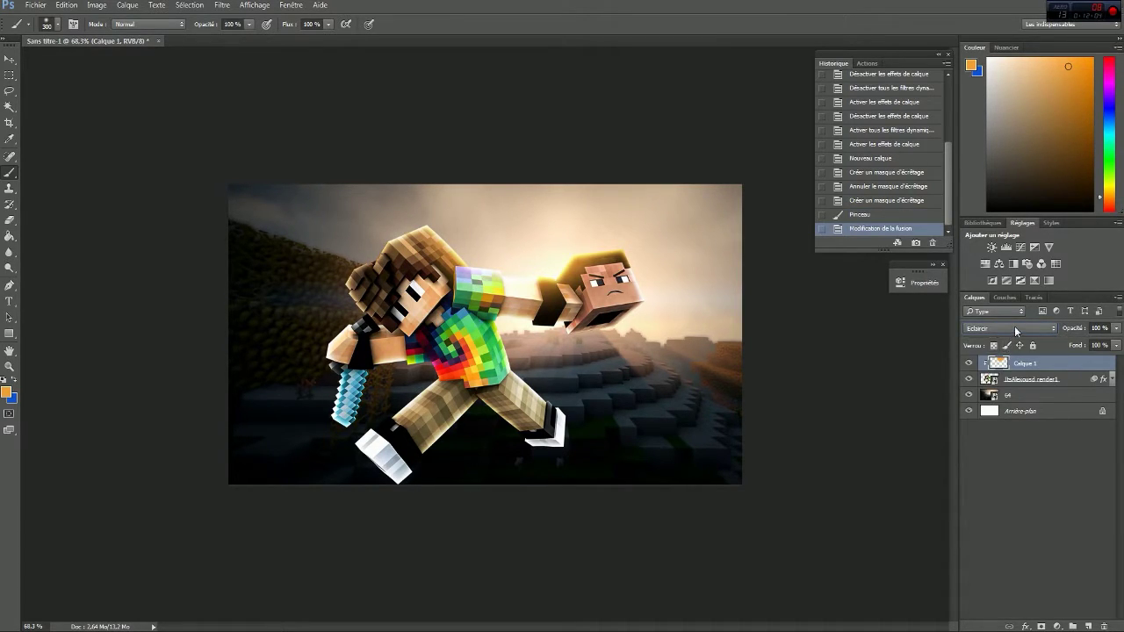
key(Down)
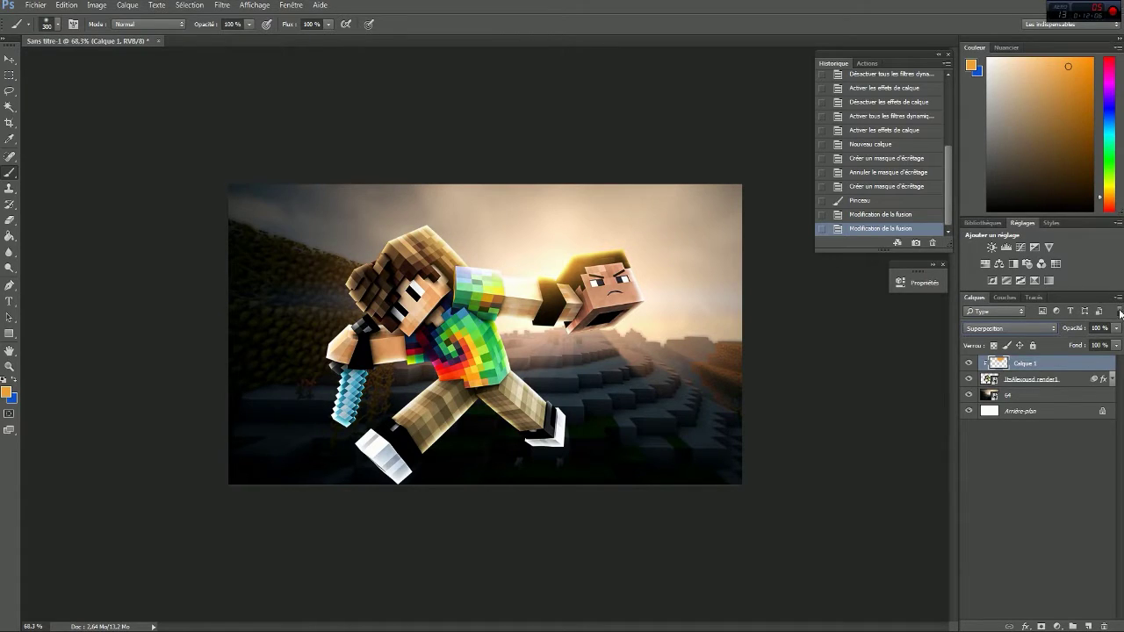
mouse_move(1118, 328)
mouse_down()
mouse_move(1097, 344)
mouse_move(1120, 344)
mouse_move(1110, 347)
mouse_up()
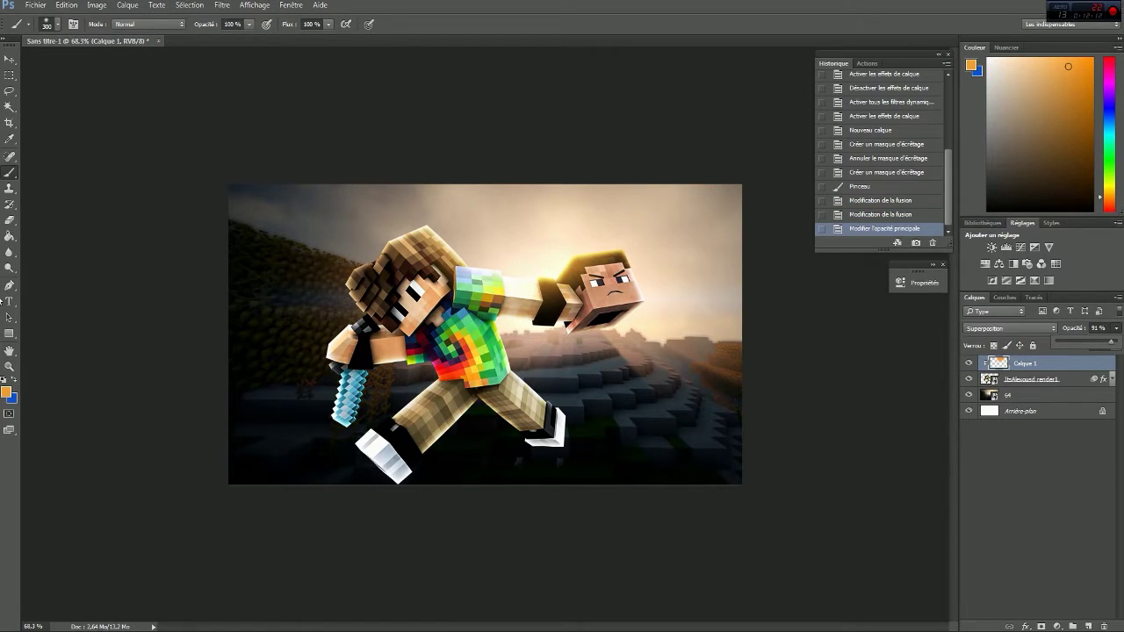
drag(651, 194, 605, 237)
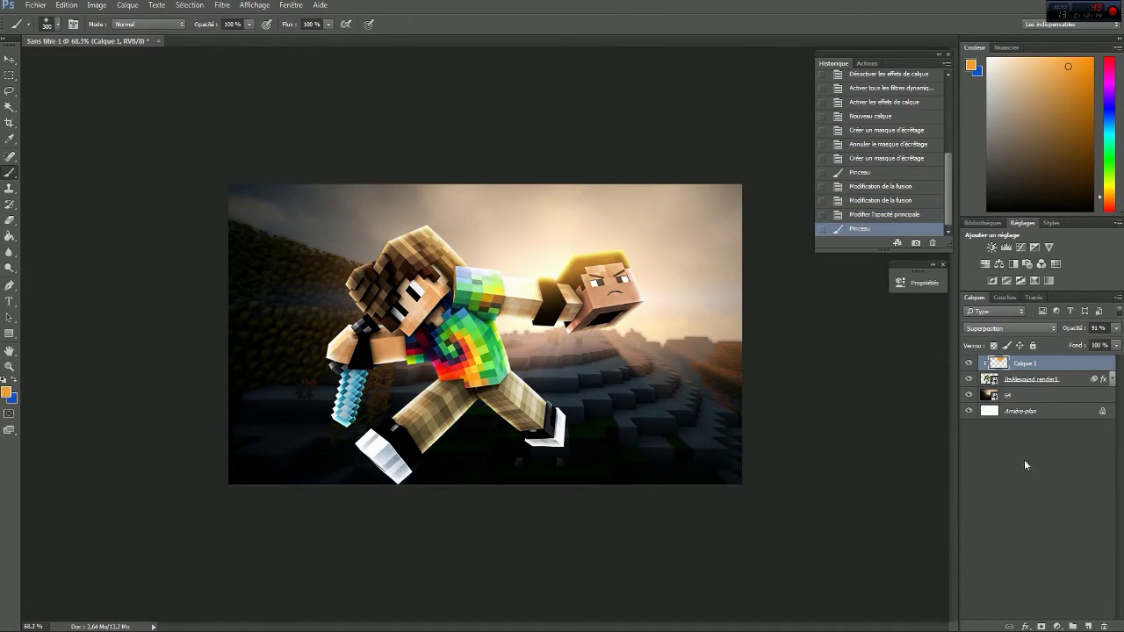
click(876, 214)
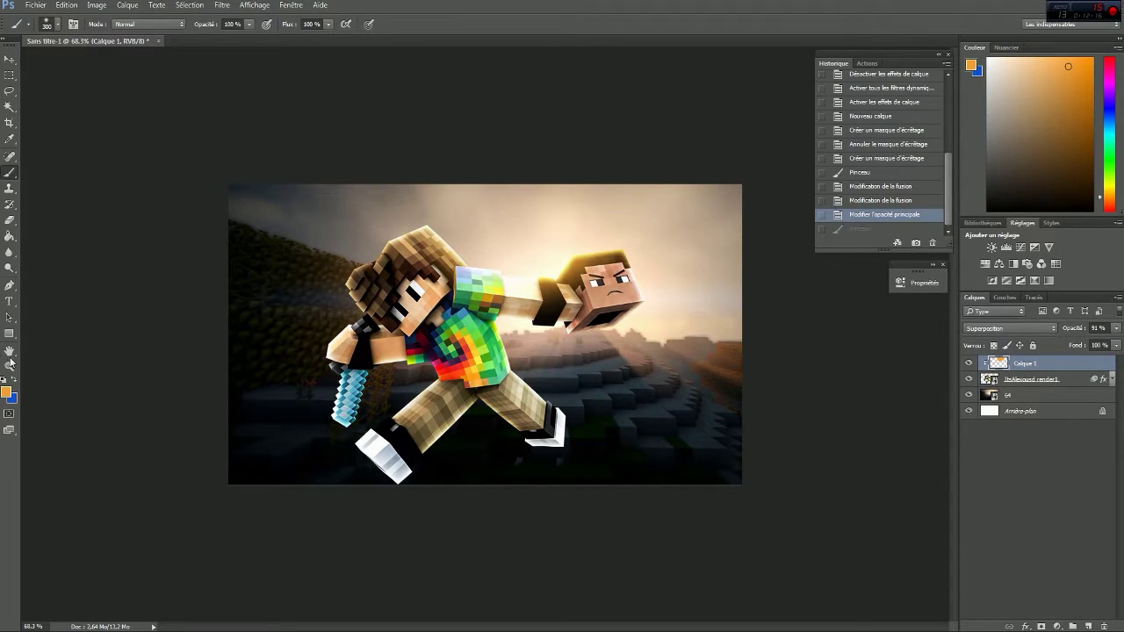
Erase part of the glow beside the face and add a new empty Calque 2
click(10, 219)
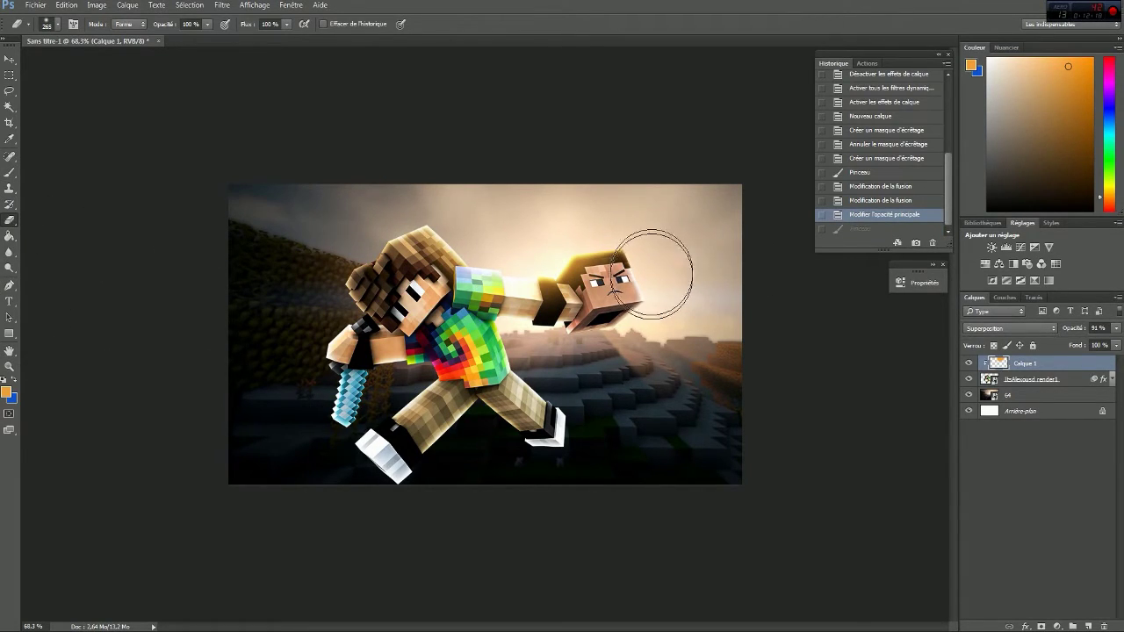
drag(665, 263, 650, 276)
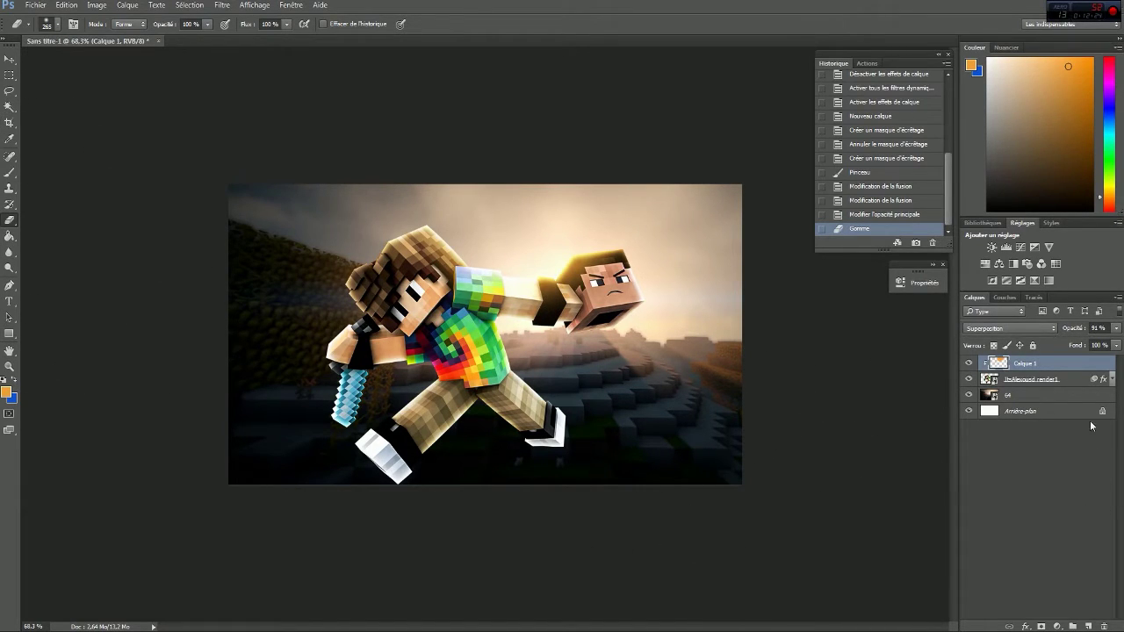
click(1077, 381)
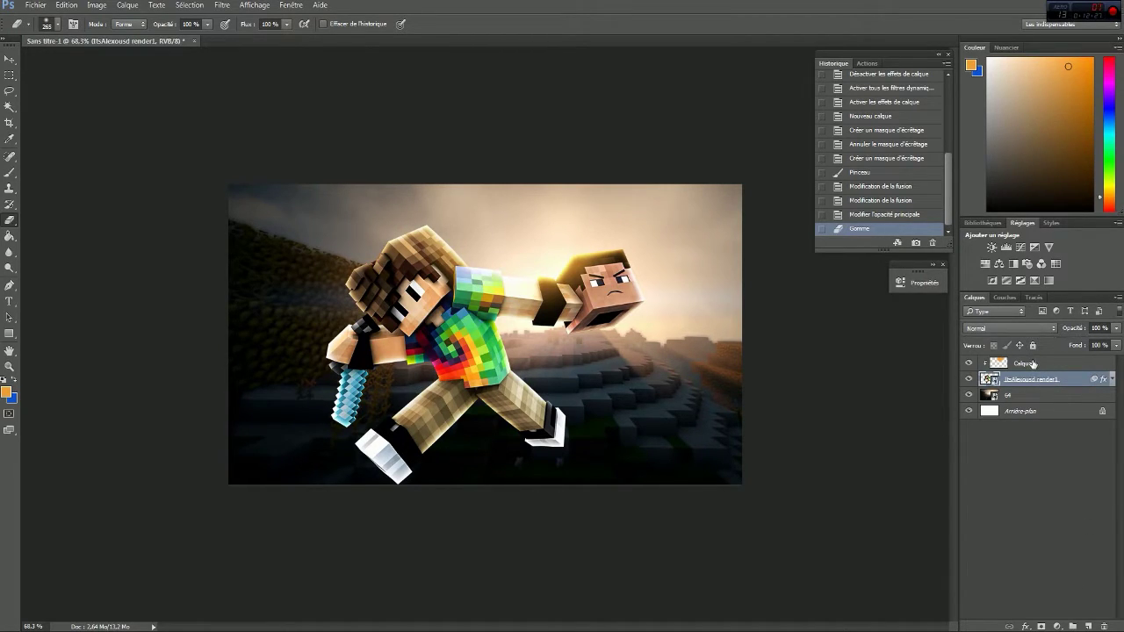
click(1036, 363)
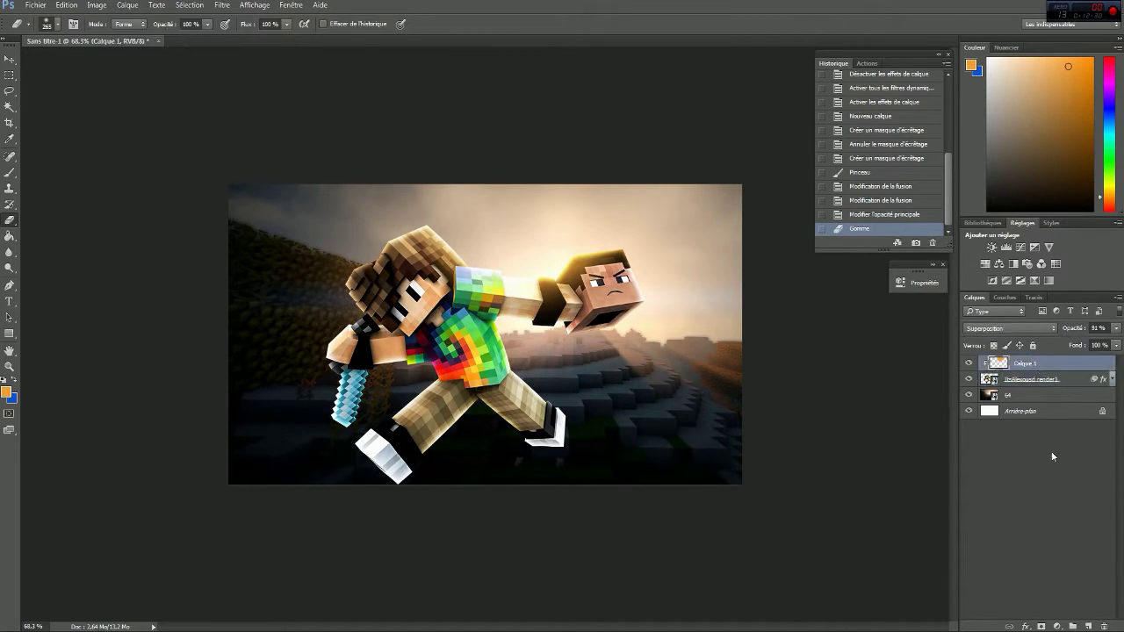
click(1088, 625)
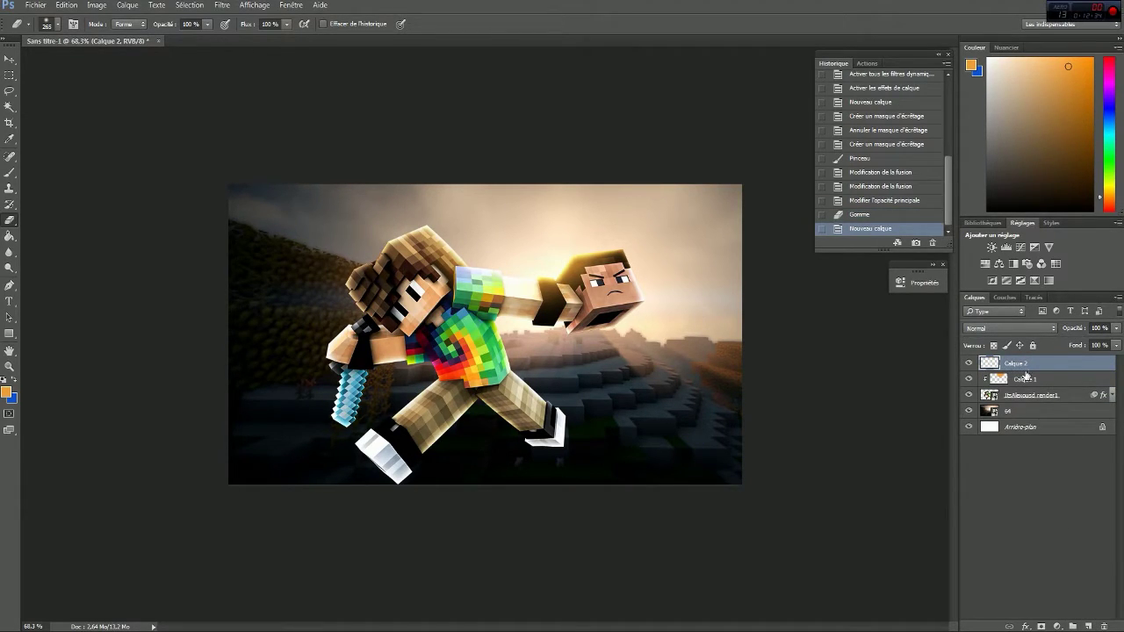
Move Calque 2 below Calque 1 and paint a warm 274 px glow near the face
drag(1031, 367, 1032, 383)
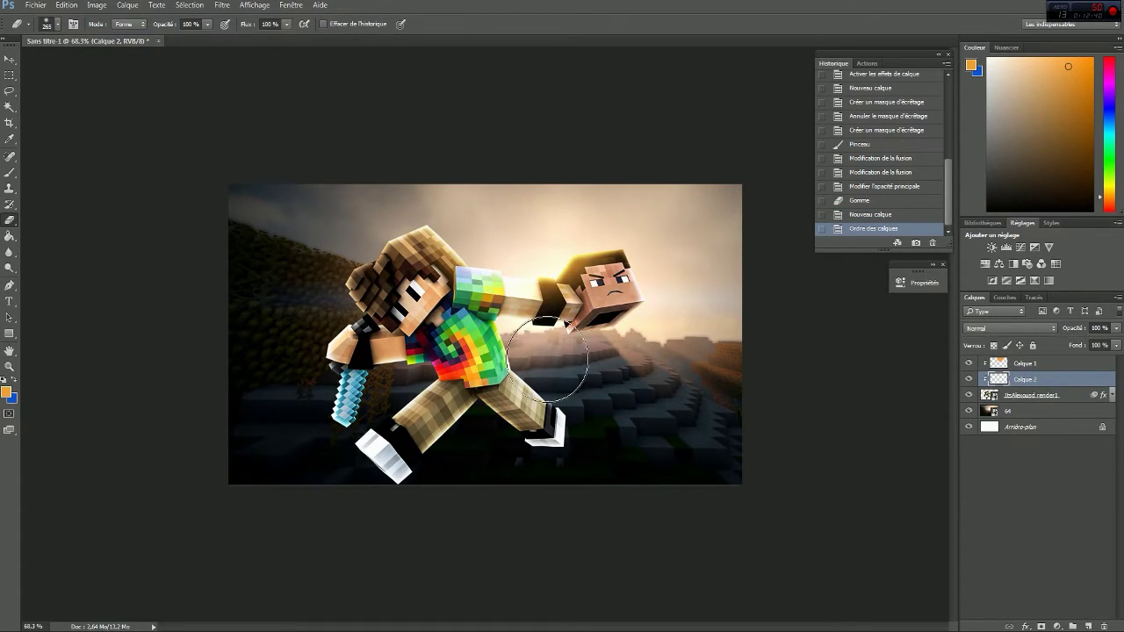
drag(532, 344, 525, 341)
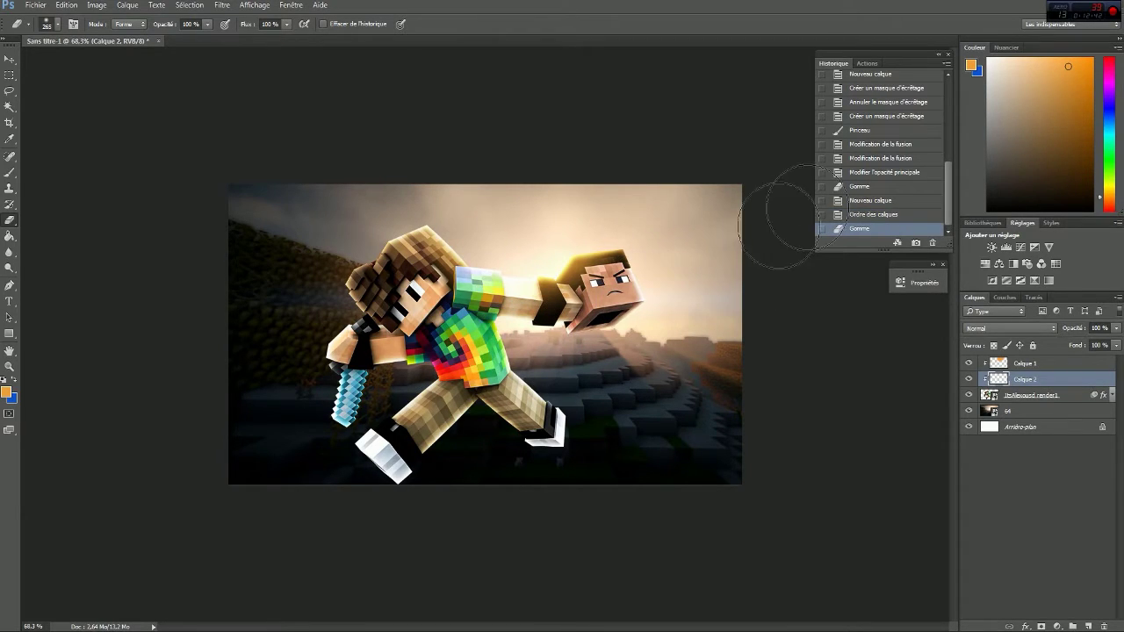
click(862, 216)
click(10, 172)
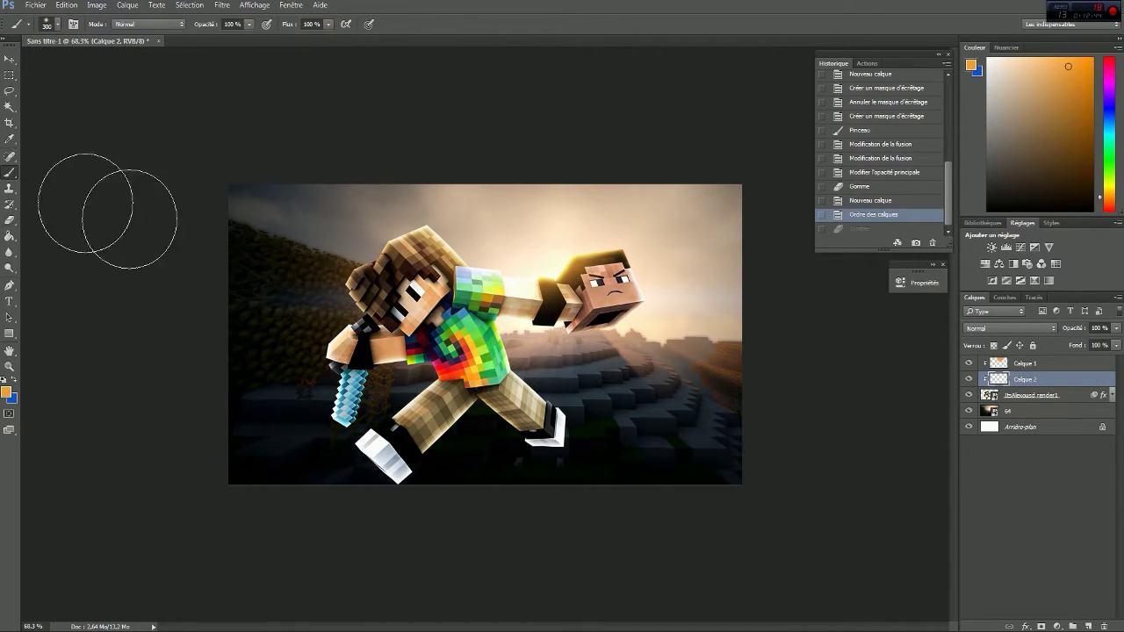
alt+right_click(538, 362)
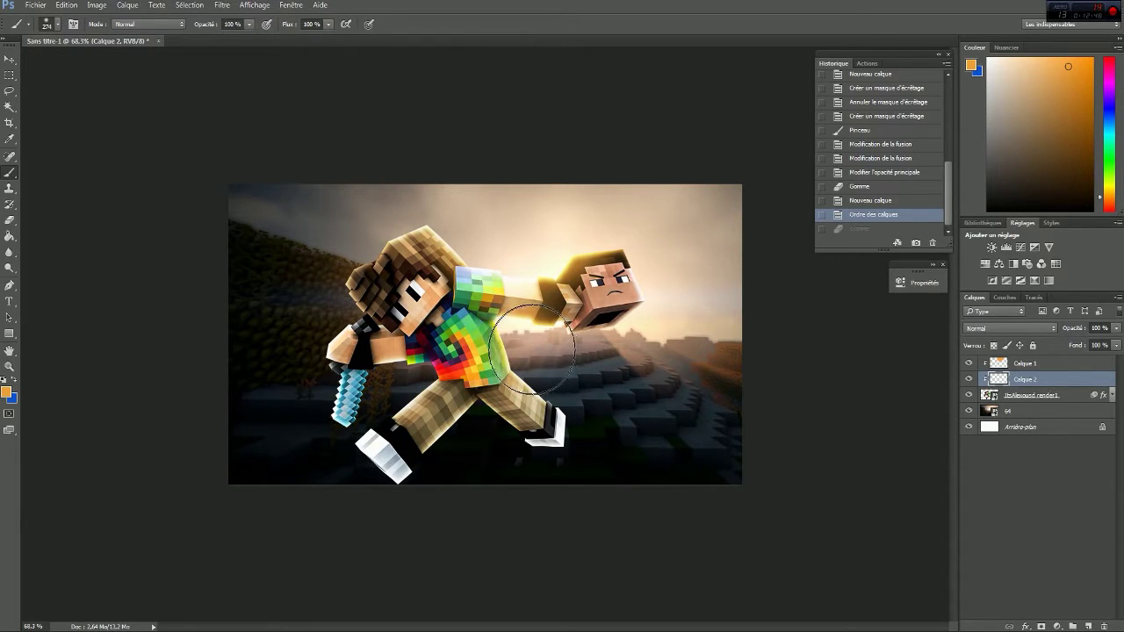
click(562, 360)
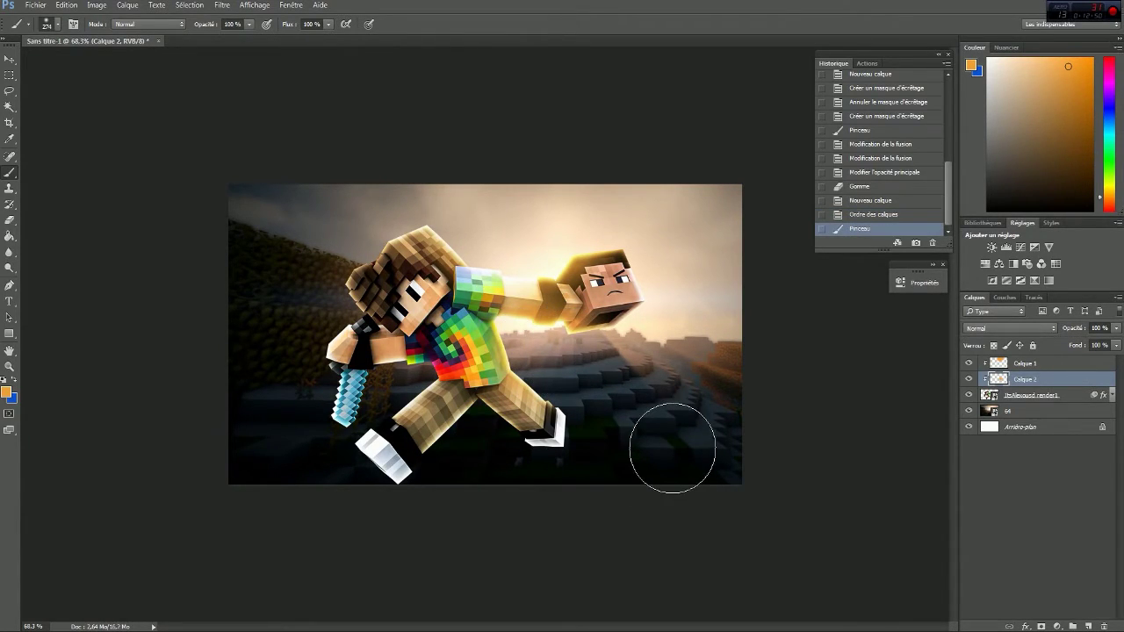
Set Calque 2 to Lumière crue at about 46% opacity and hide the render
click(1021, 328)
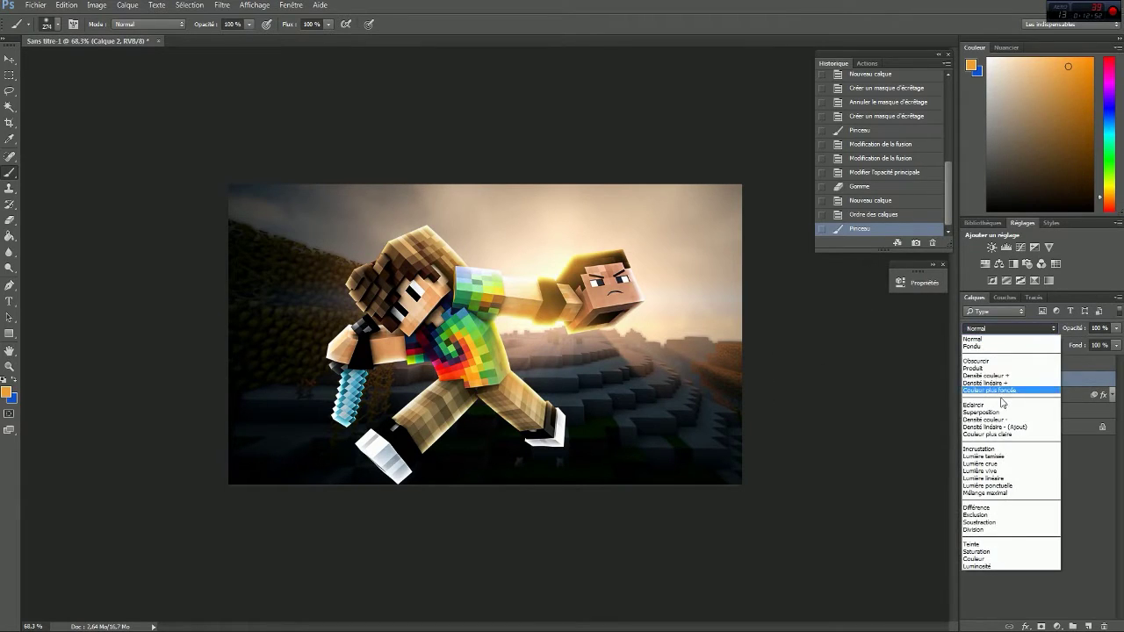
click(994, 448)
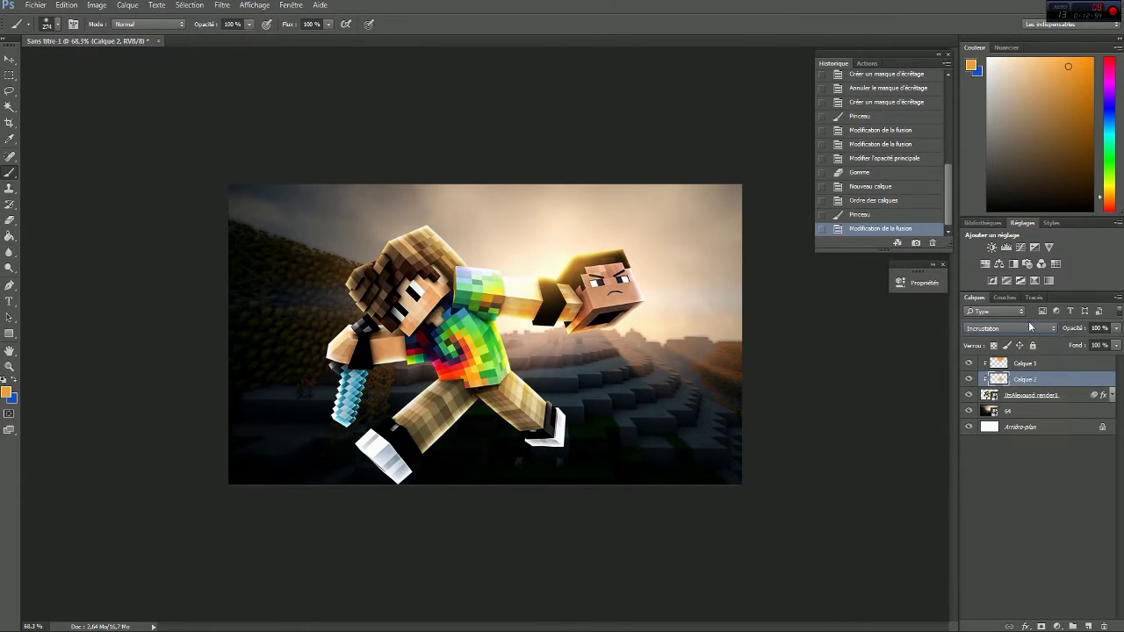
scroll(1028, 327, down, 1)
scroll(1008, 332, down, 1)
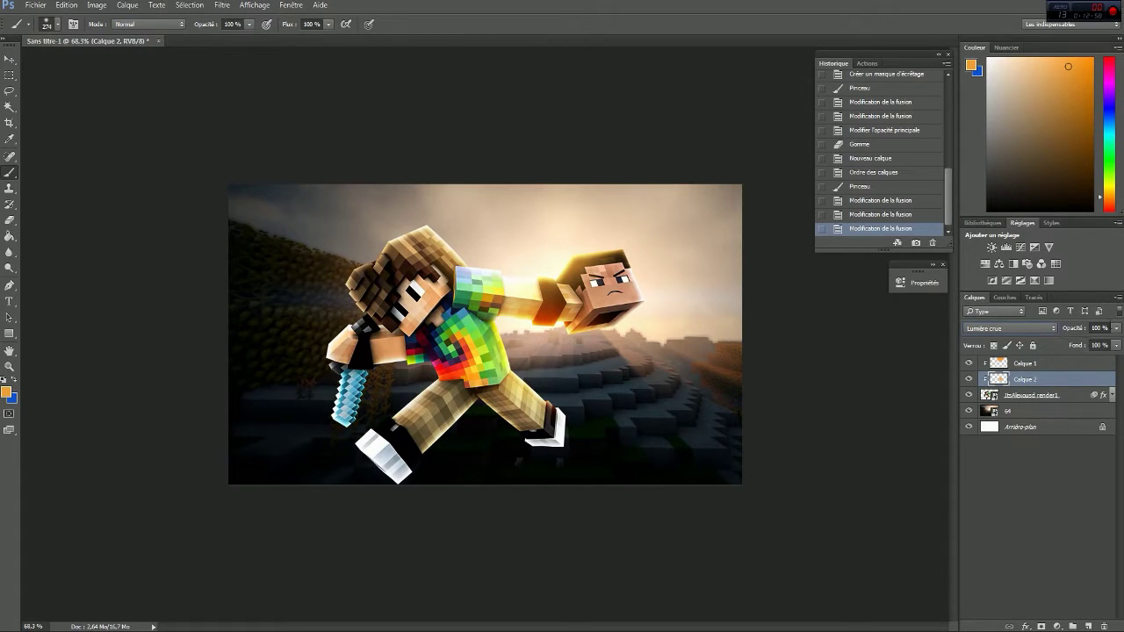
click(1115, 329)
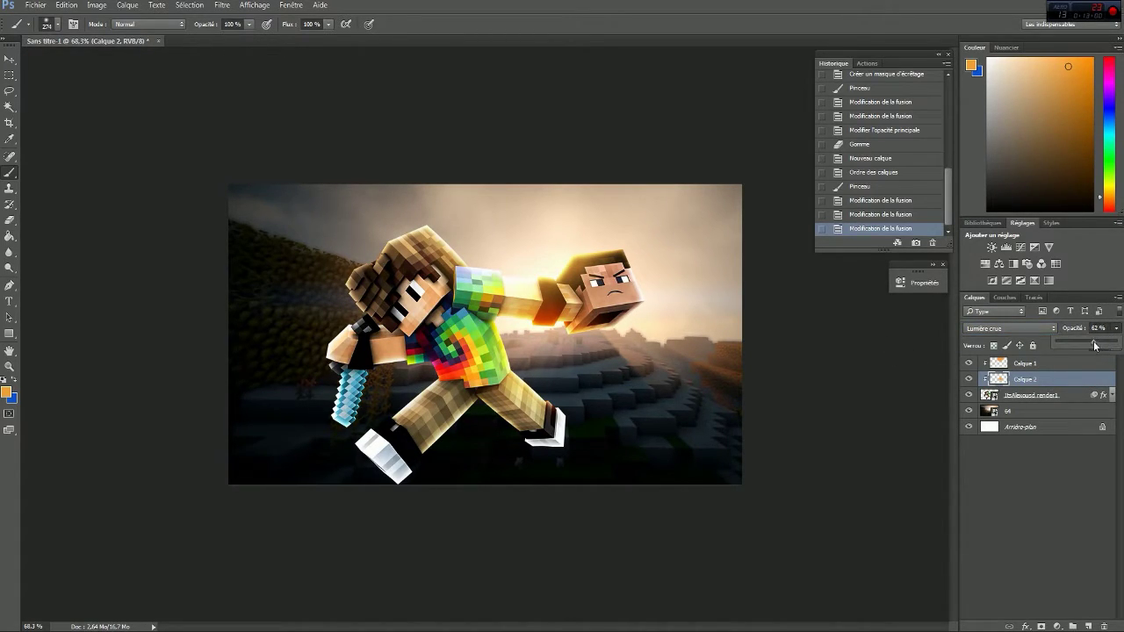
drag(1094, 345, 1073, 341)
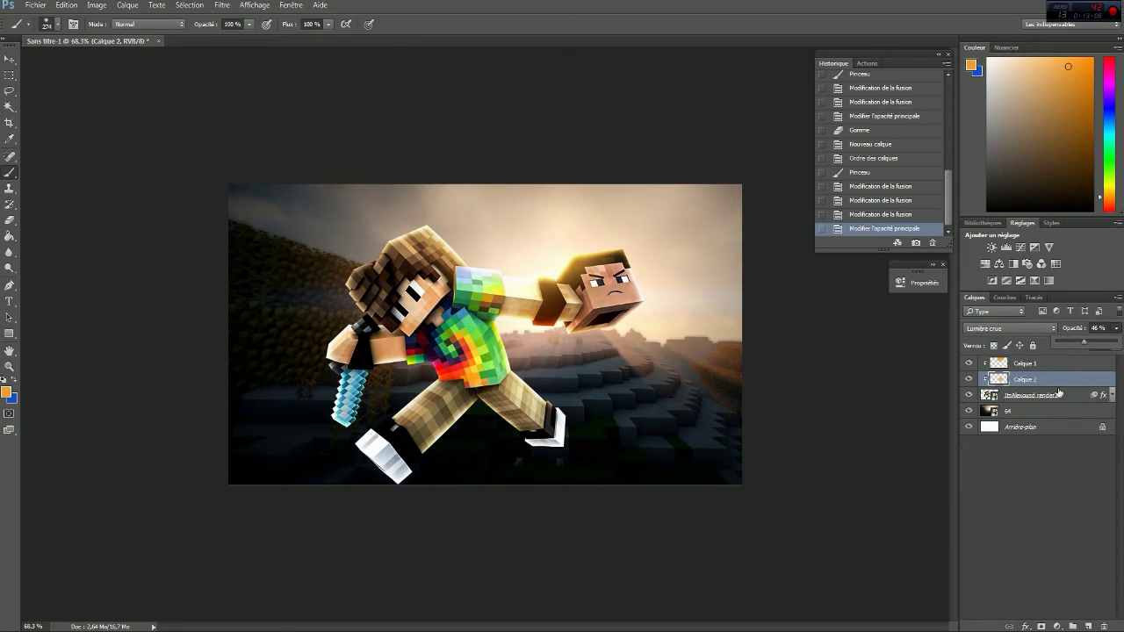
click(970, 396)
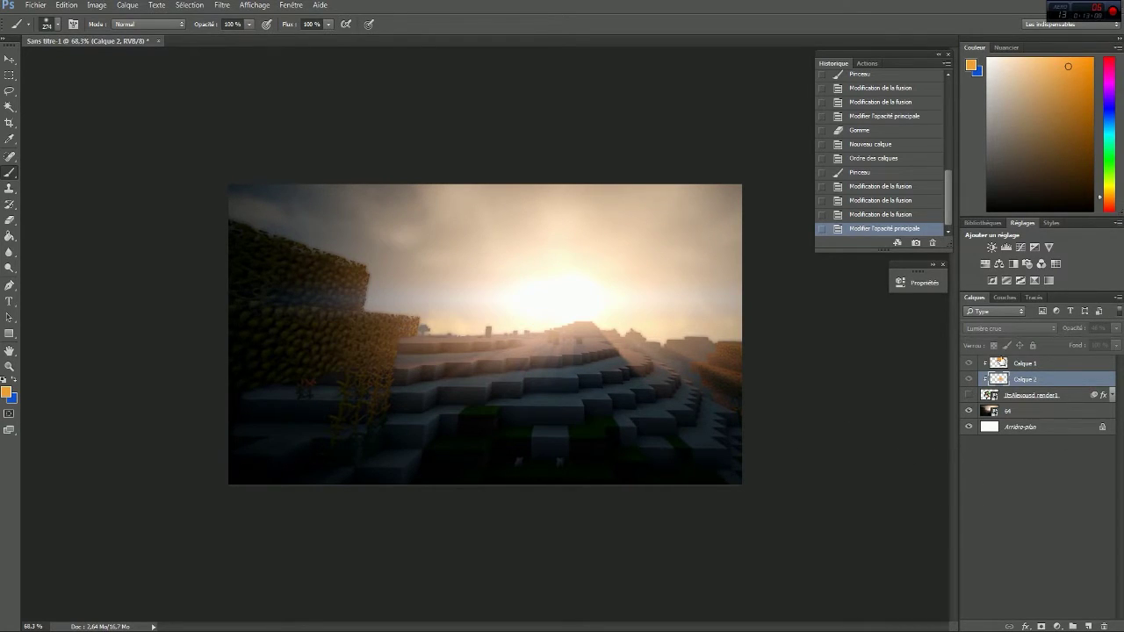
Duplicate layer 64 and grade the copy in Camera Raw with more clarity and deeper blacks
click(1054, 396)
click(1047, 411)
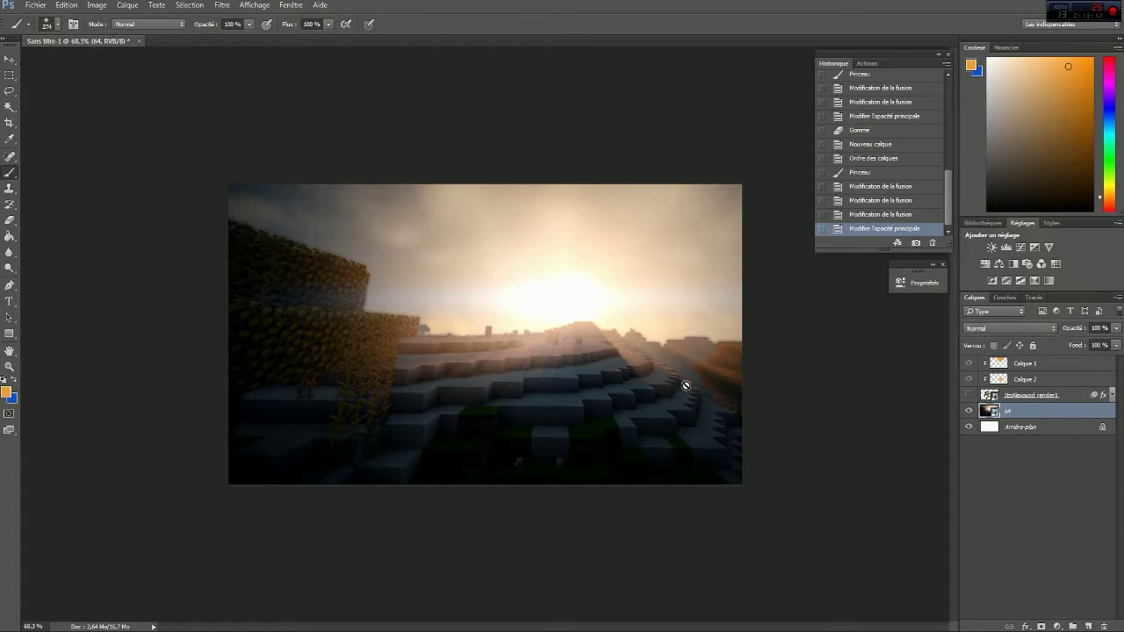
key(ctrl+j)
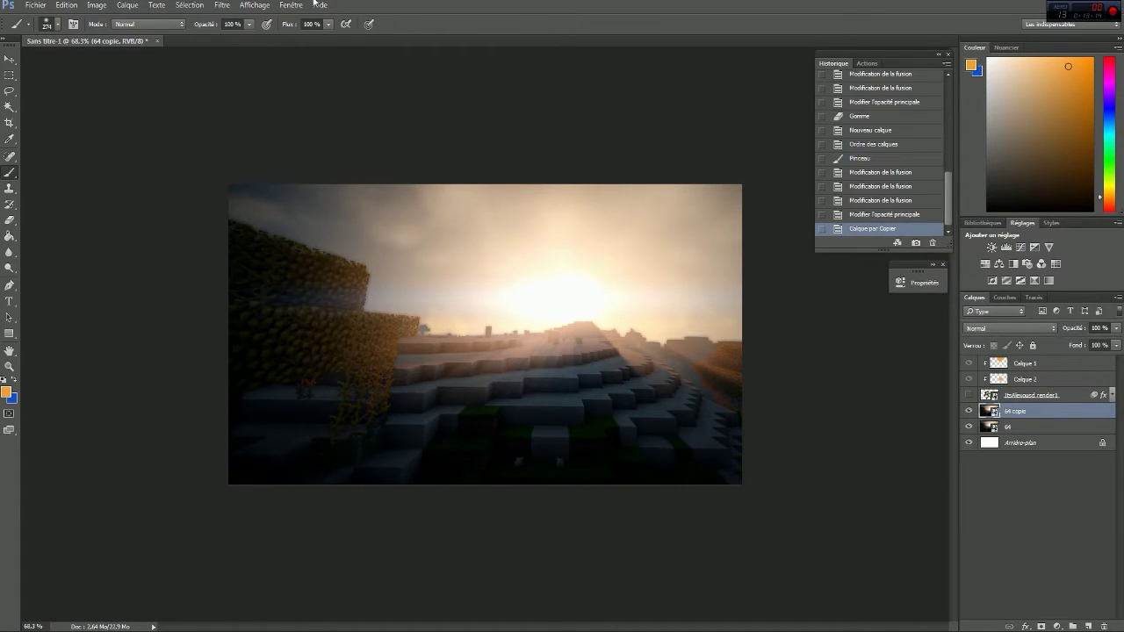
click(222, 5)
click(239, 19)
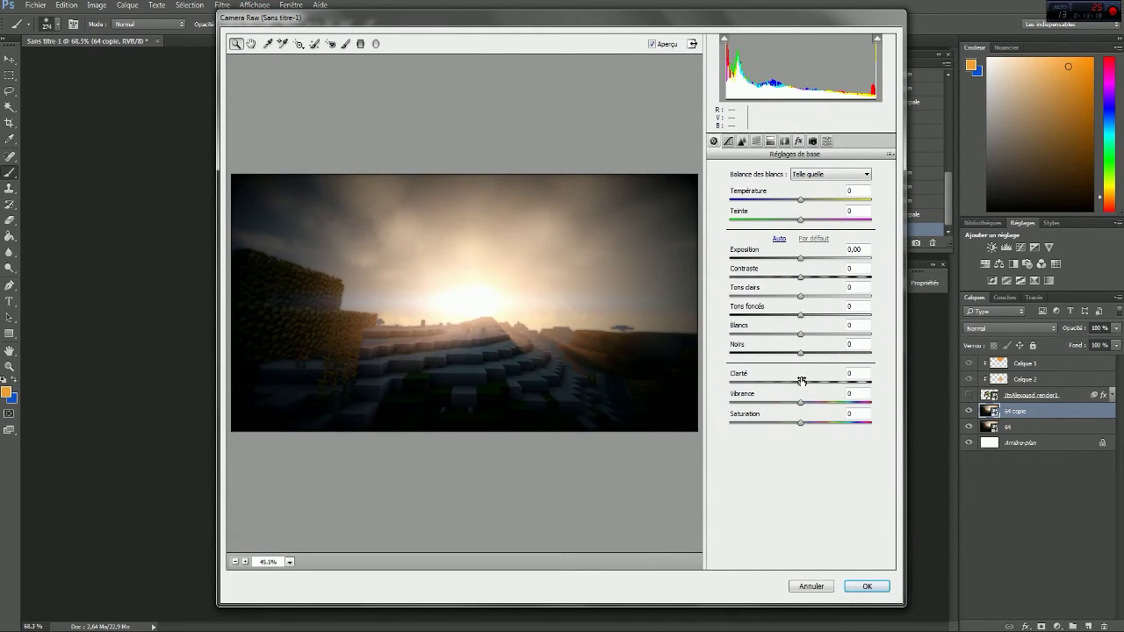
mouse_move(801, 382)
mouse_down()
mouse_move(821, 383)
mouse_move(779, 403)
mouse_move(813, 427)
mouse_up()
mouse_move(801, 353)
mouse_down()
mouse_move(788, 353)
mouse_move(818, 341)
mouse_move(813, 316)
mouse_move(779, 301)
mouse_move(812, 303)
mouse_move(785, 278)
mouse_move(801, 279)
mouse_move(797, 261)
mouse_move(803, 269)
mouse_up()
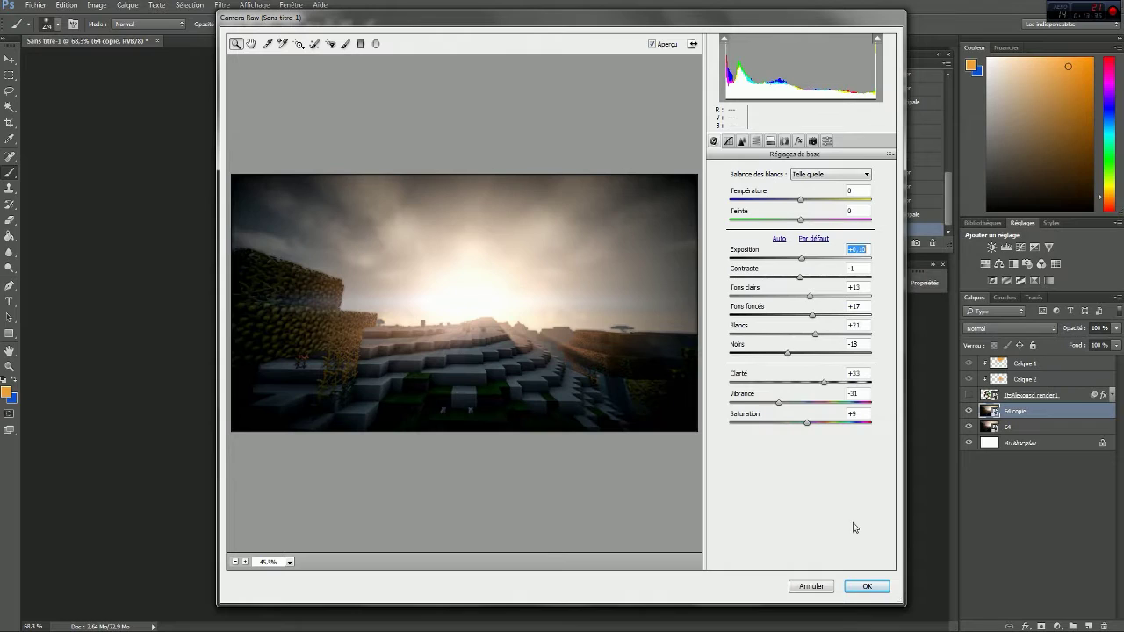
click(867, 586)
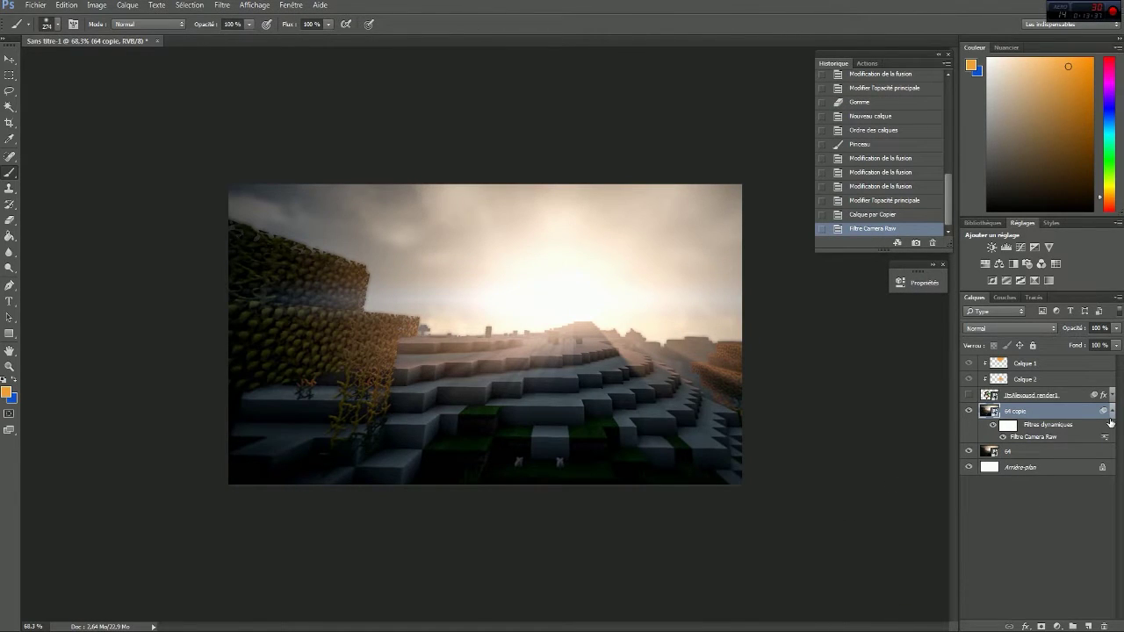
click(1112, 411)
Set 64 copie to 75% opacity and compare the landscape with and without it
click(970, 396)
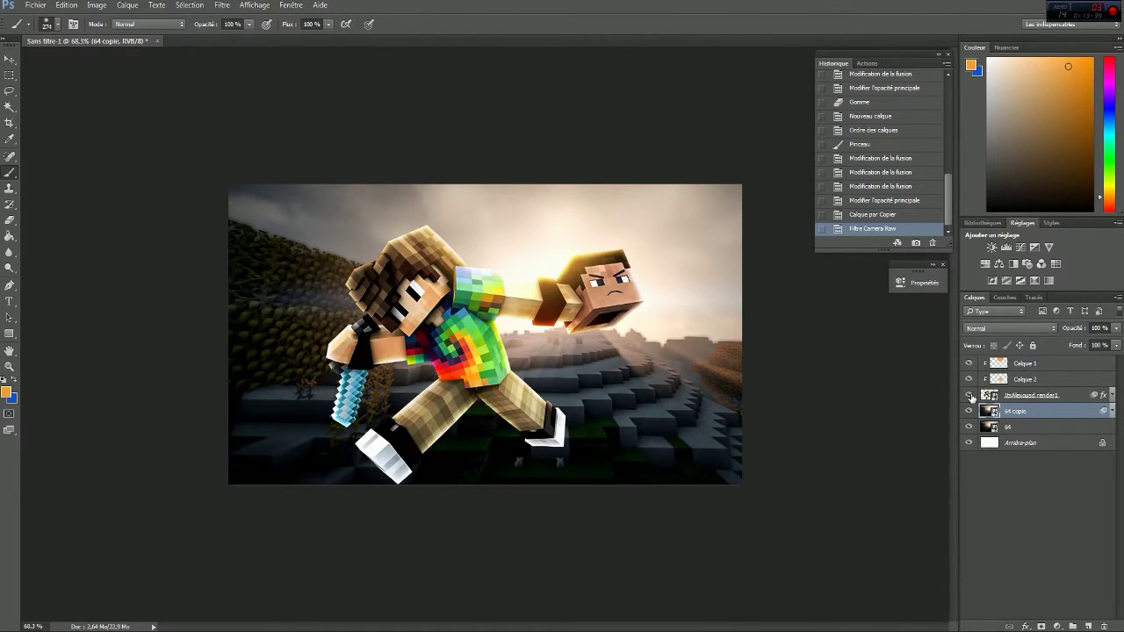
click(1116, 328)
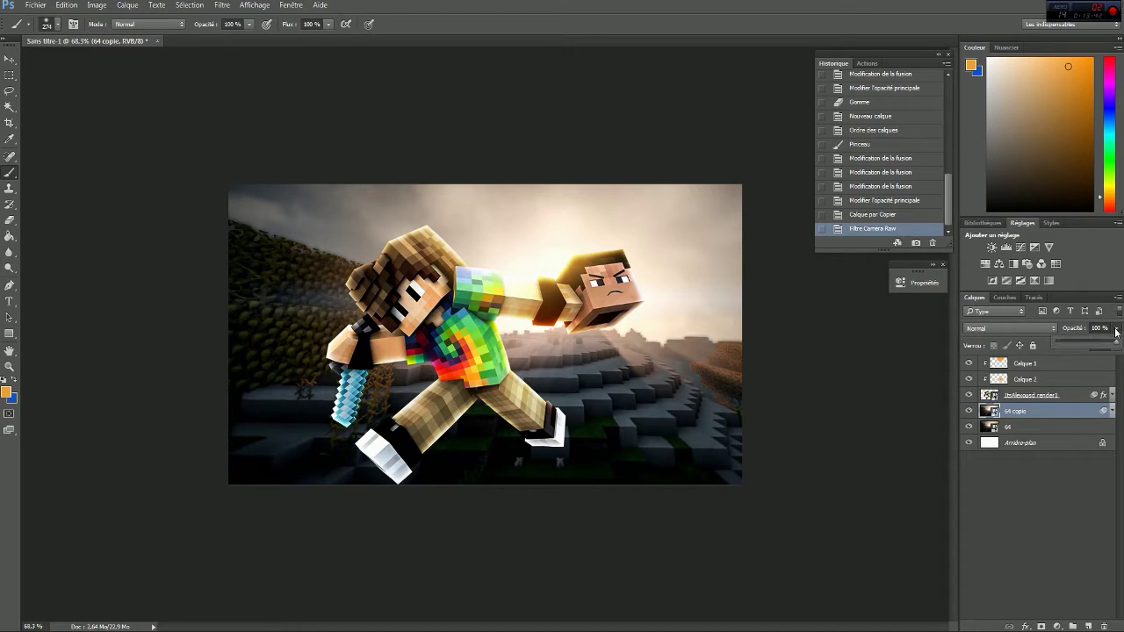
drag(1111, 345, 1105, 344)
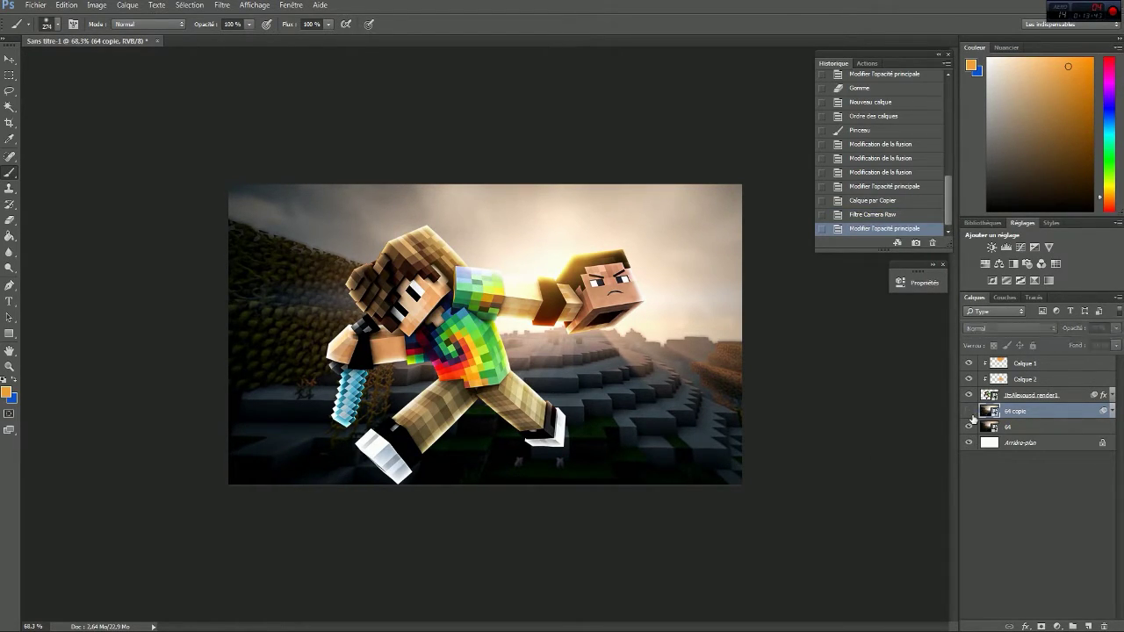
click(970, 413)
click(970, 412)
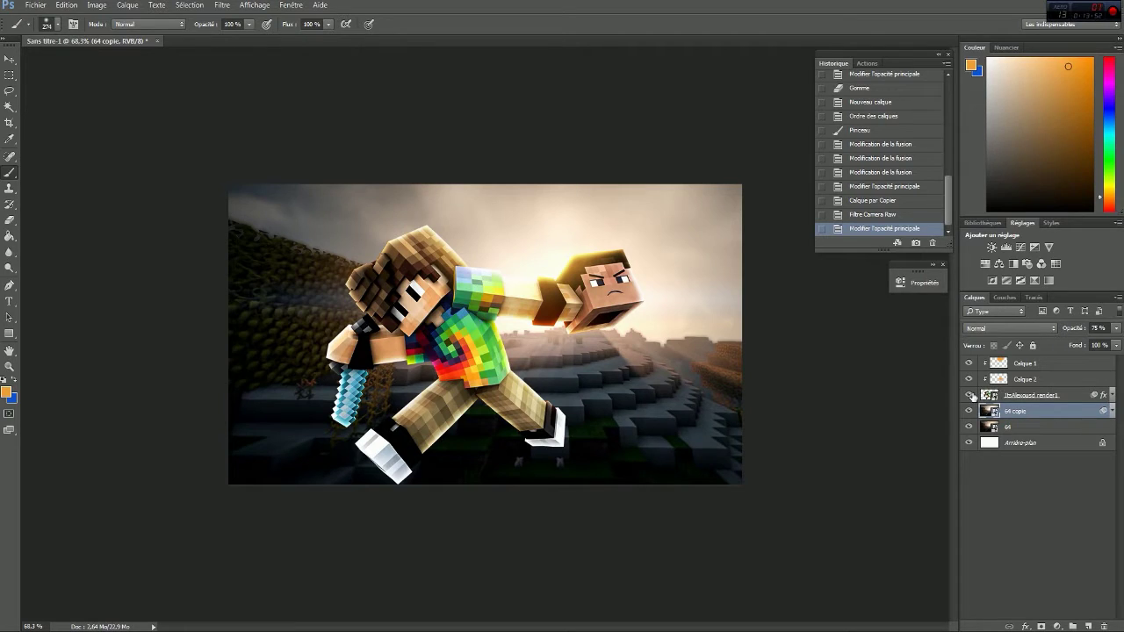
click(970, 395)
Add Calque 3 and paint a 473 px sun glow in Eclaircir blend mode
click(1089, 626)
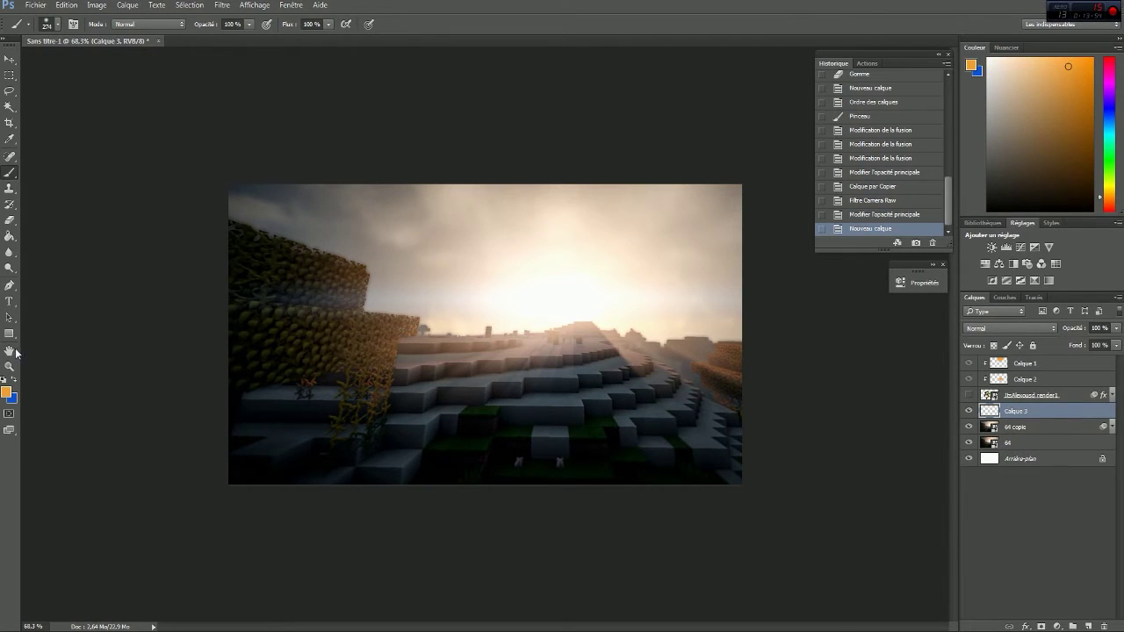
drag(534, 299, 575, 301)
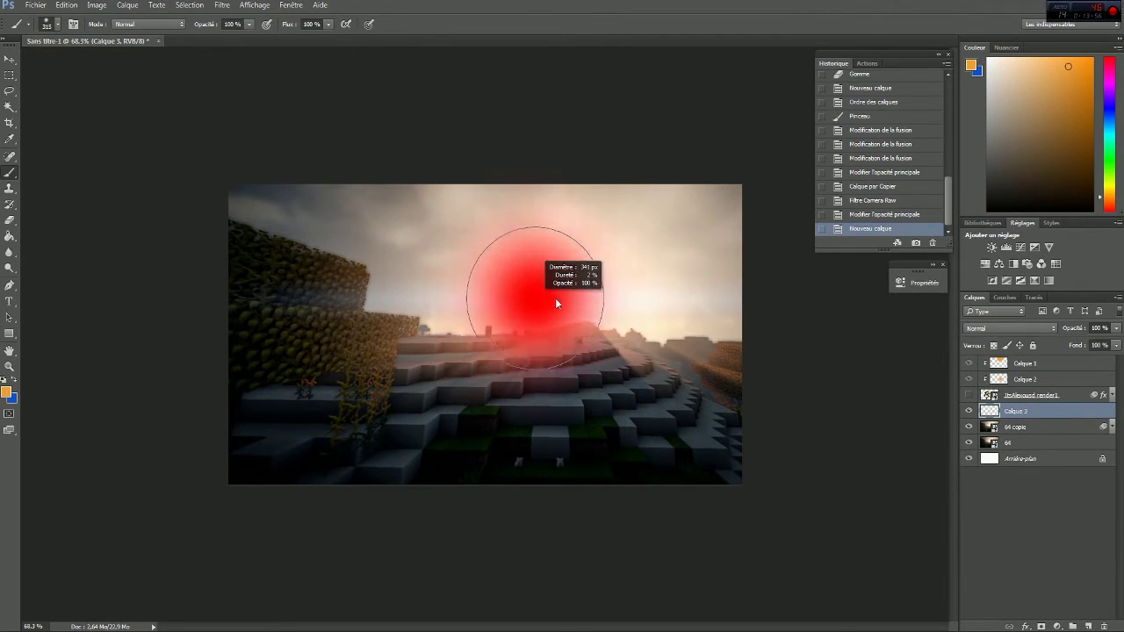
click(552, 283)
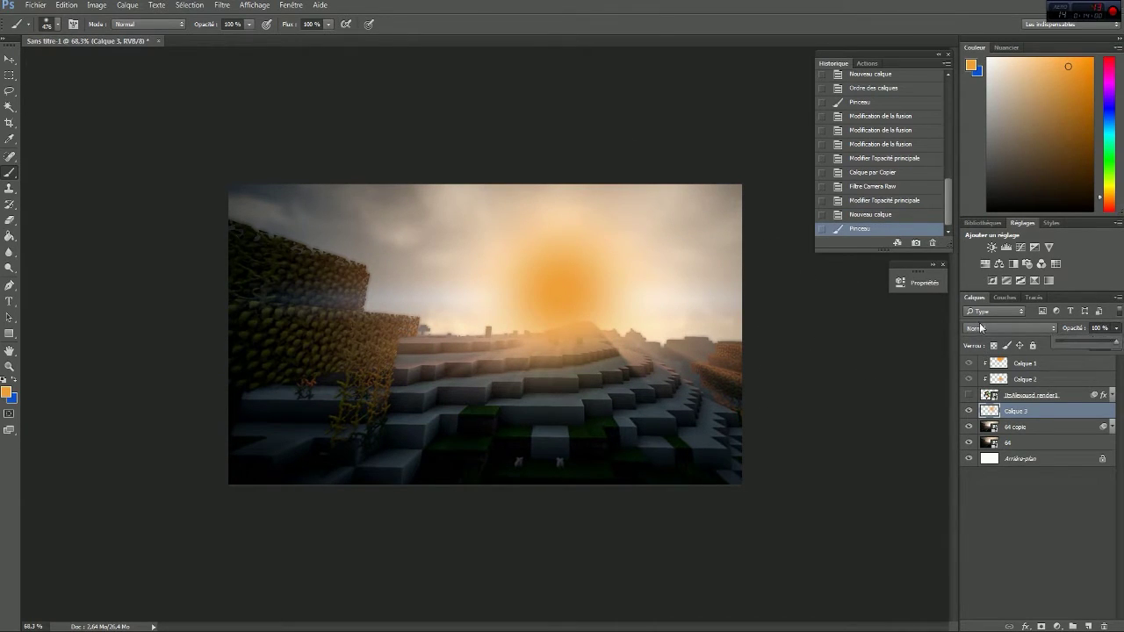
click(983, 328)
click(992, 410)
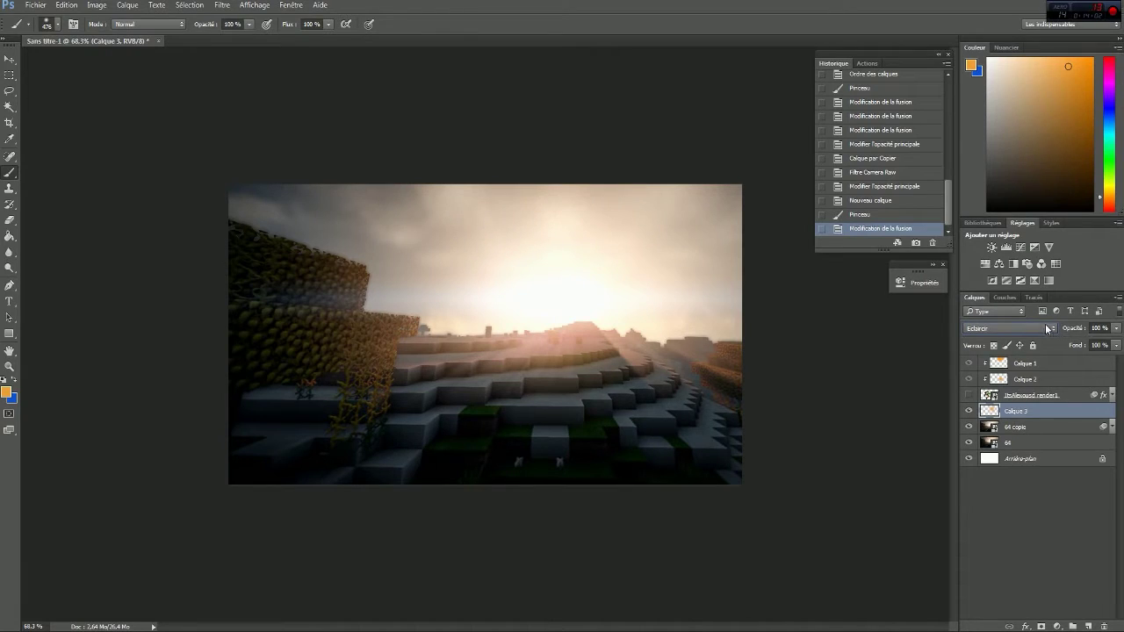
scroll(996, 329, down, 1)
scroll(996, 329, up, 1)
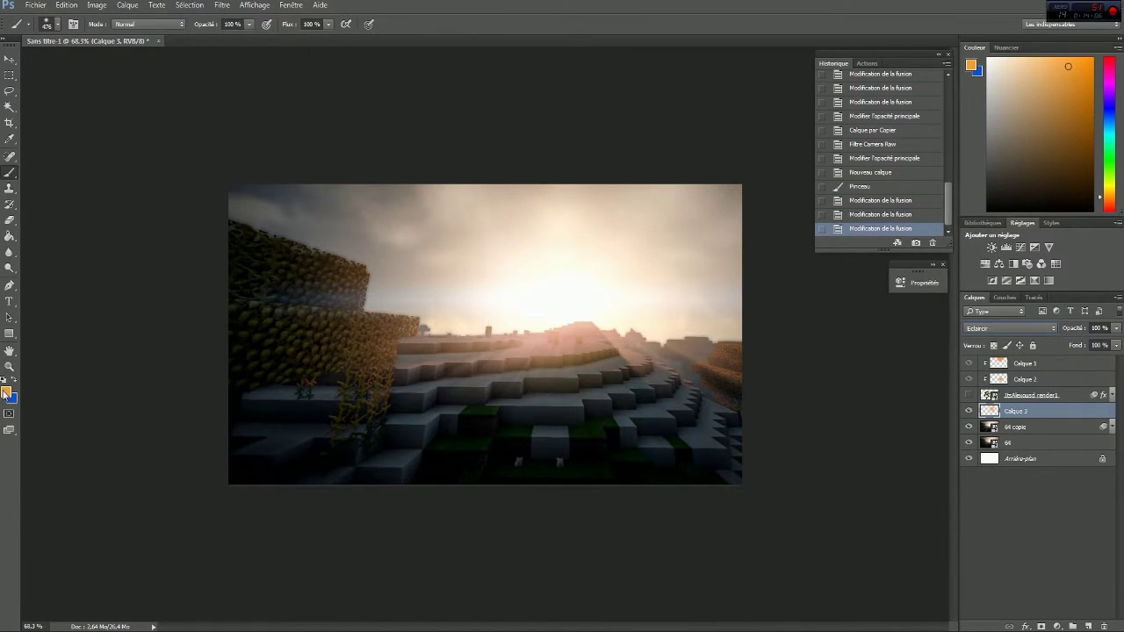
Switch the paint colour to orange-red #f05339, undo a test dab, and add Calque 4
click(7, 392)
drag(435, 533, 432, 541)
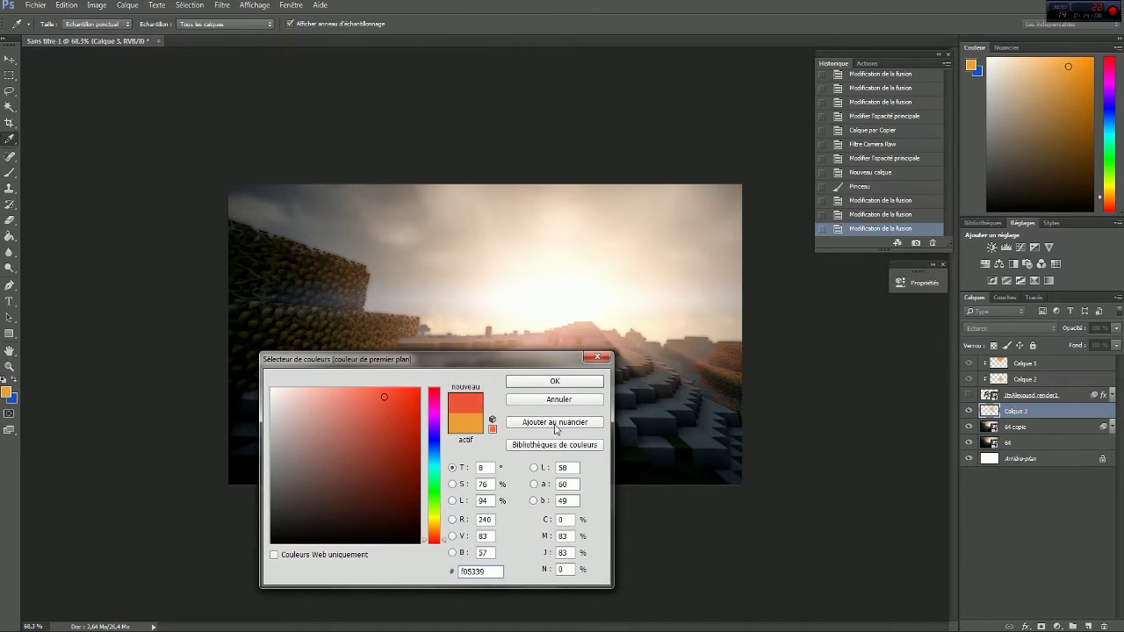
click(560, 383)
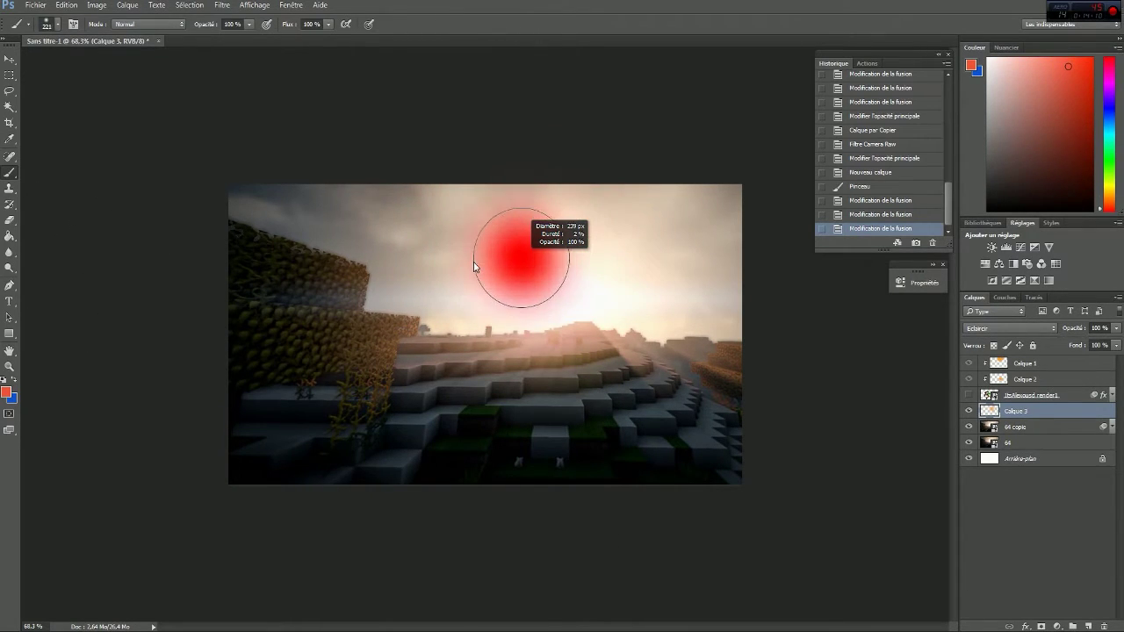
click(551, 293)
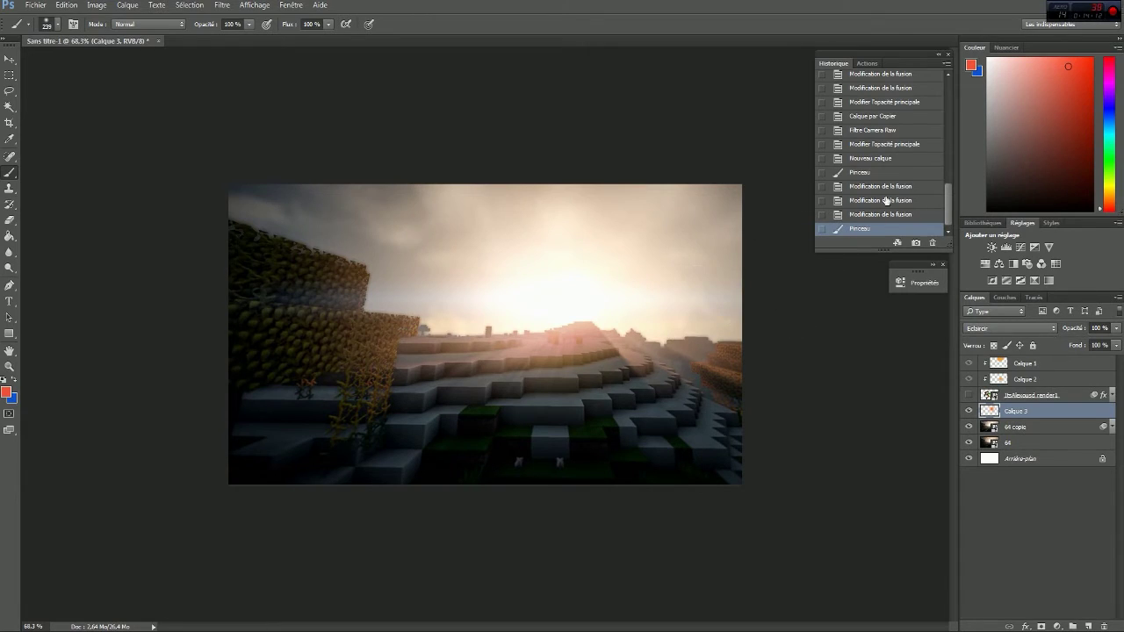
key(ctrl+z)
click(1089, 626)
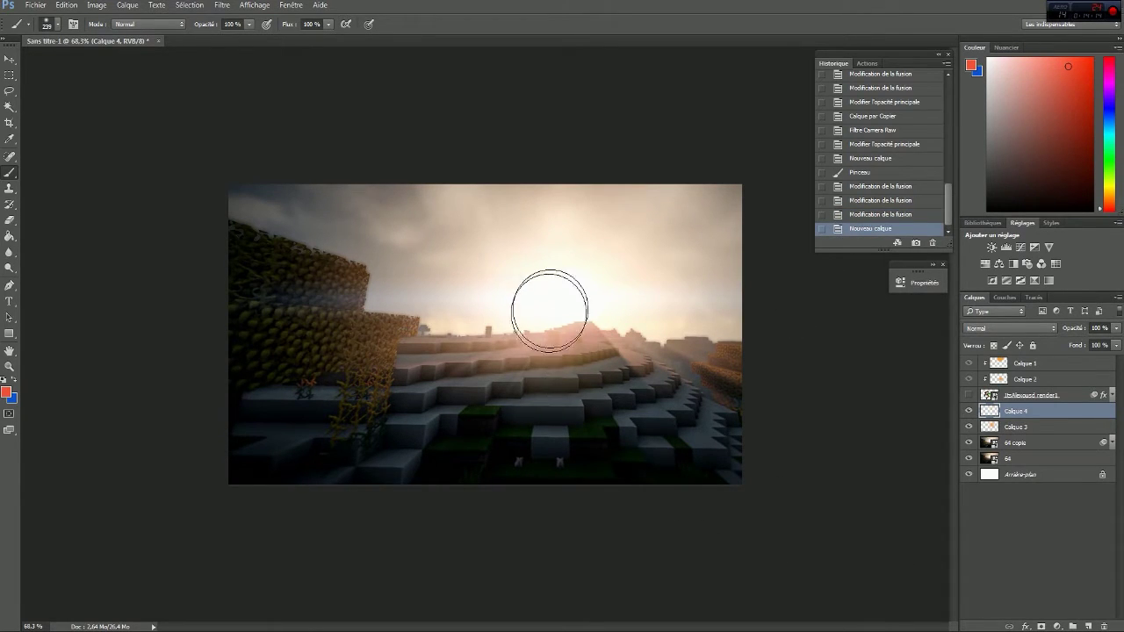
Paint a red spot over the sun on Calque 4, trying Incrustation, Couleur plus foncée and Fondu blending
click(555, 301)
click(1010, 327)
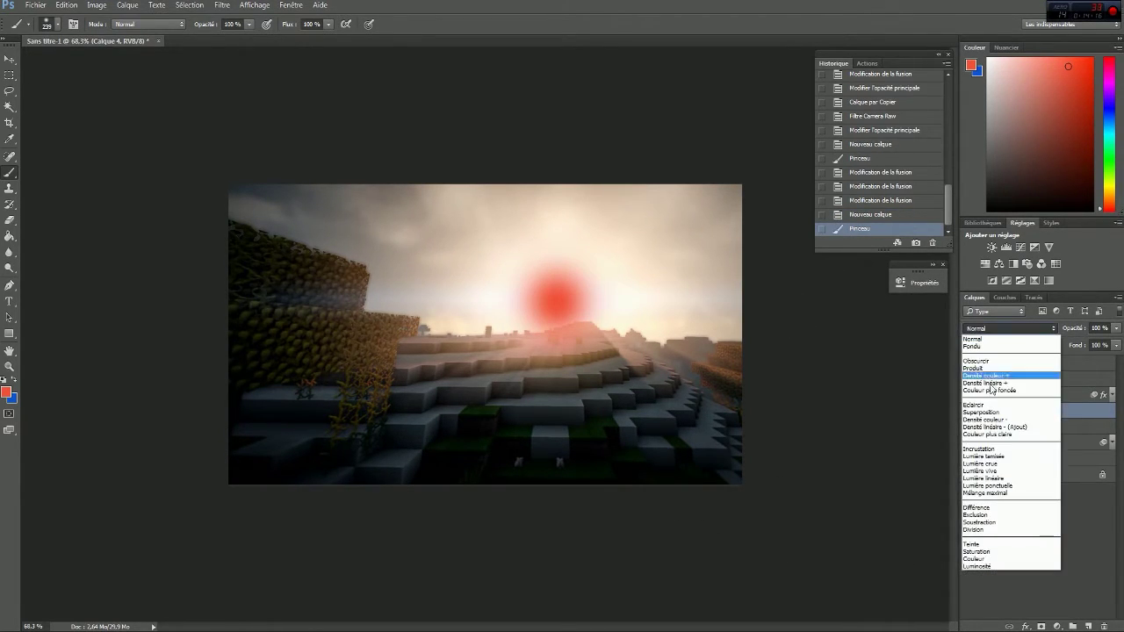
click(991, 450)
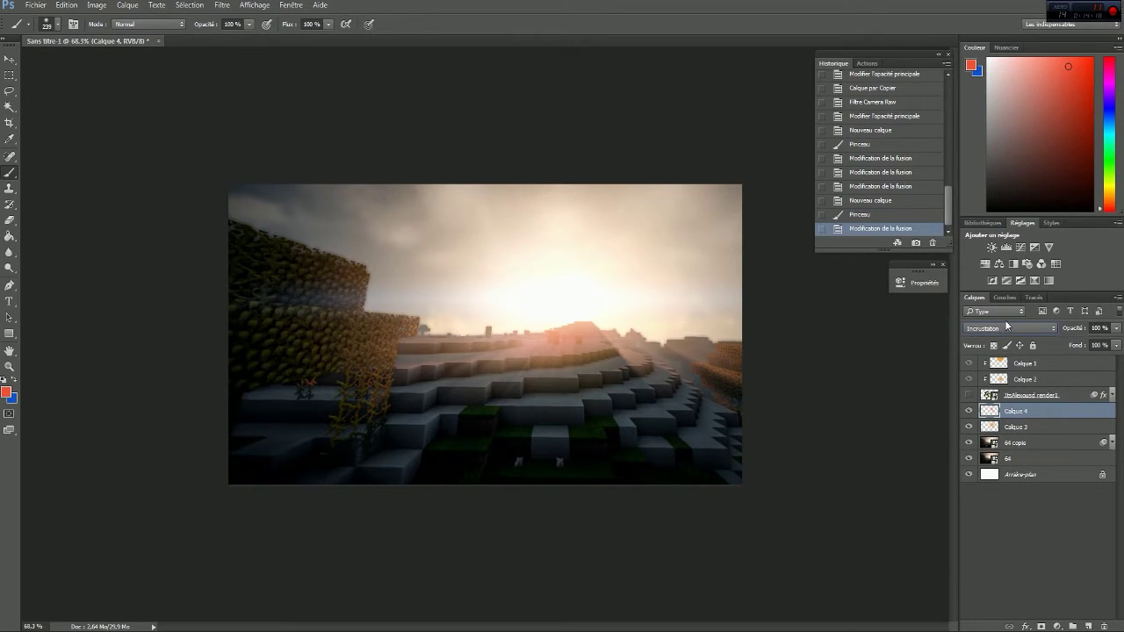
click(1007, 328)
click(1001, 397)
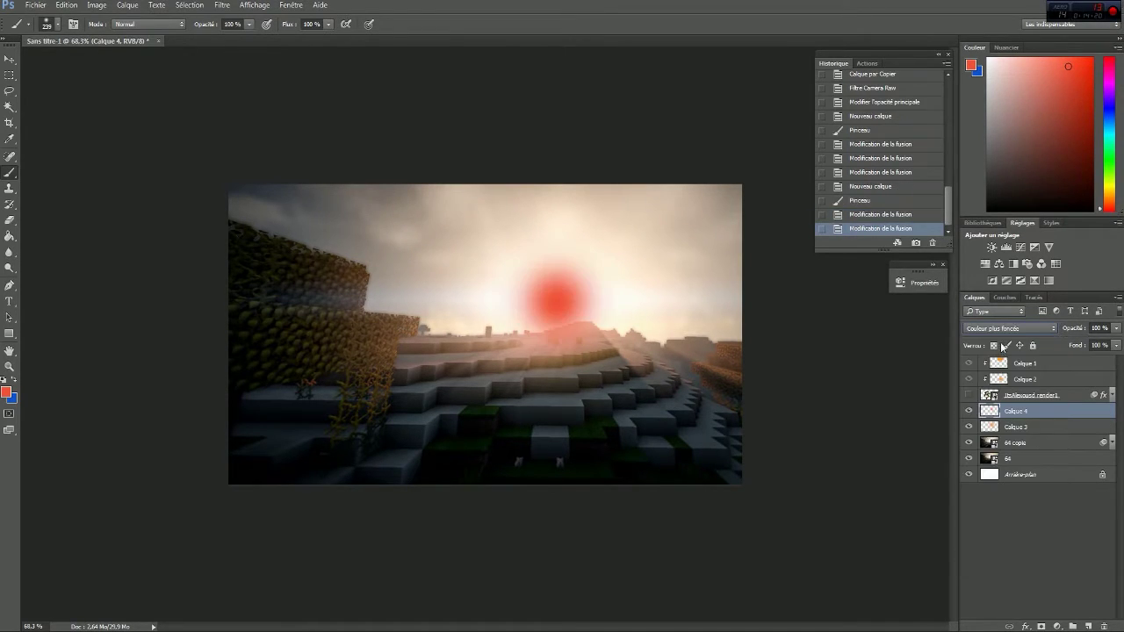
click(1008, 328)
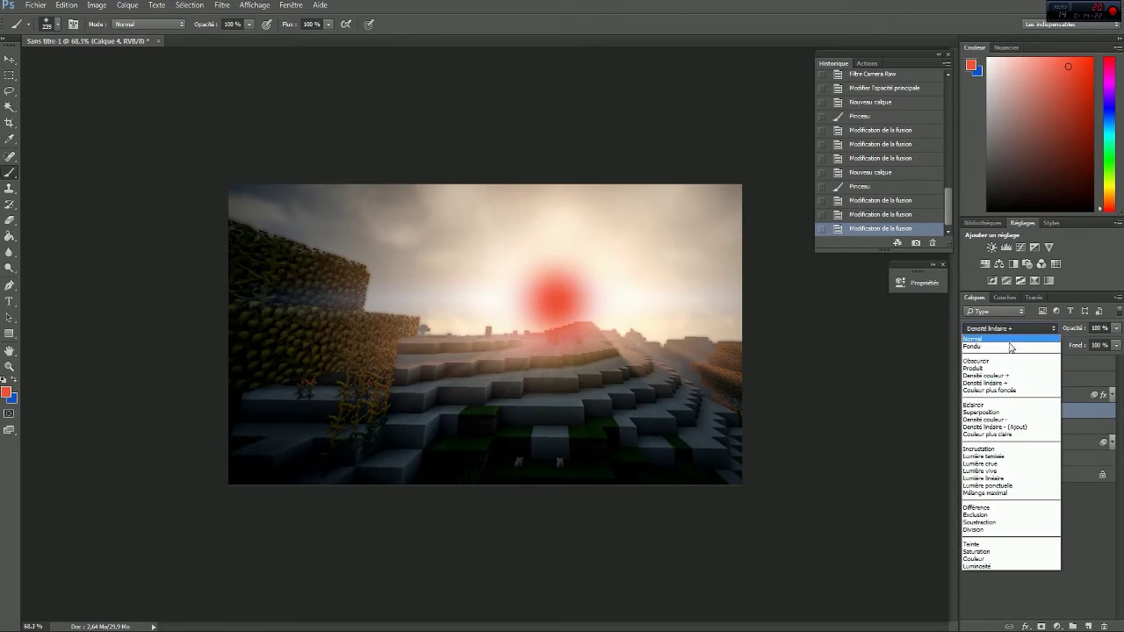
click(1014, 338)
scroll(1014, 331, up, 1)
Fade Calque 4 to 13% opacity and toggle its visibility to compare the glow
click(1117, 328)
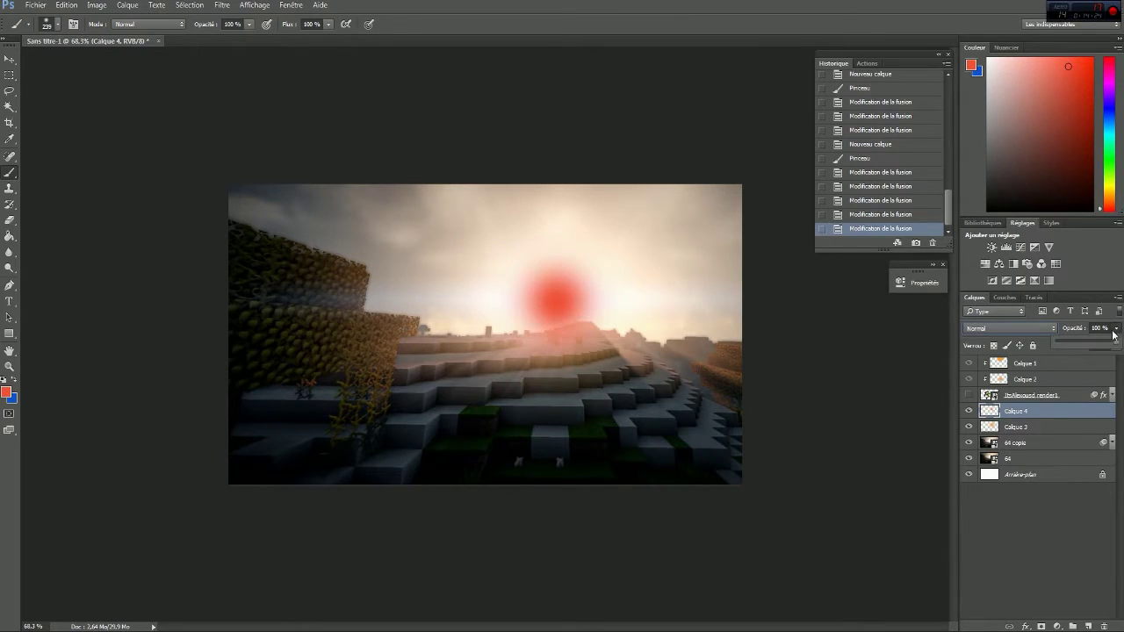
drag(1056, 344, 1063, 345)
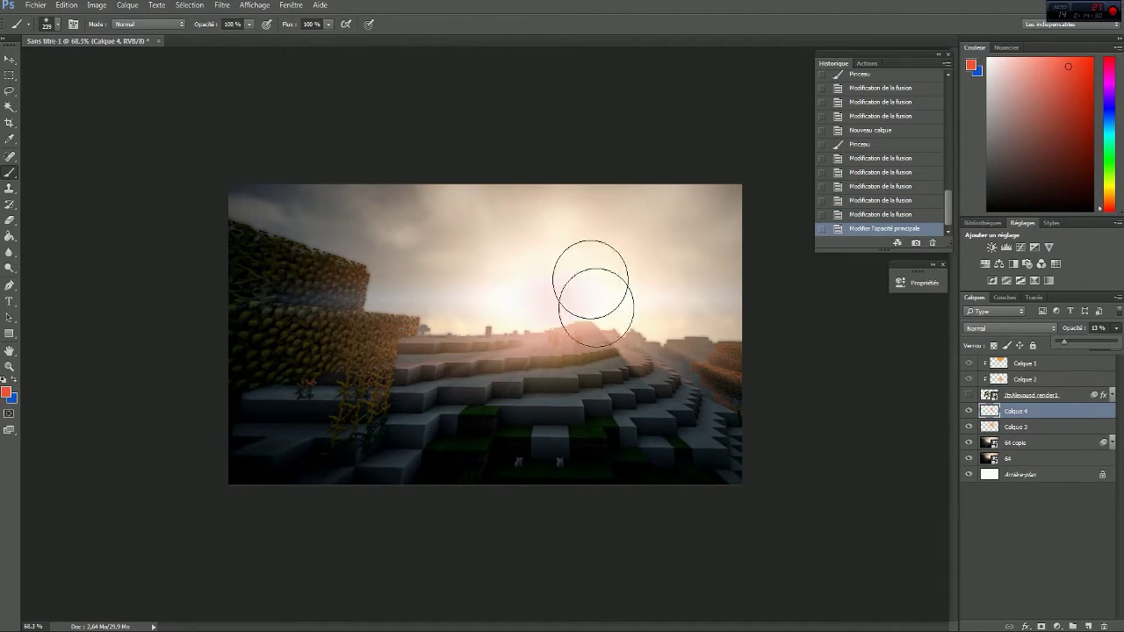
click(970, 396)
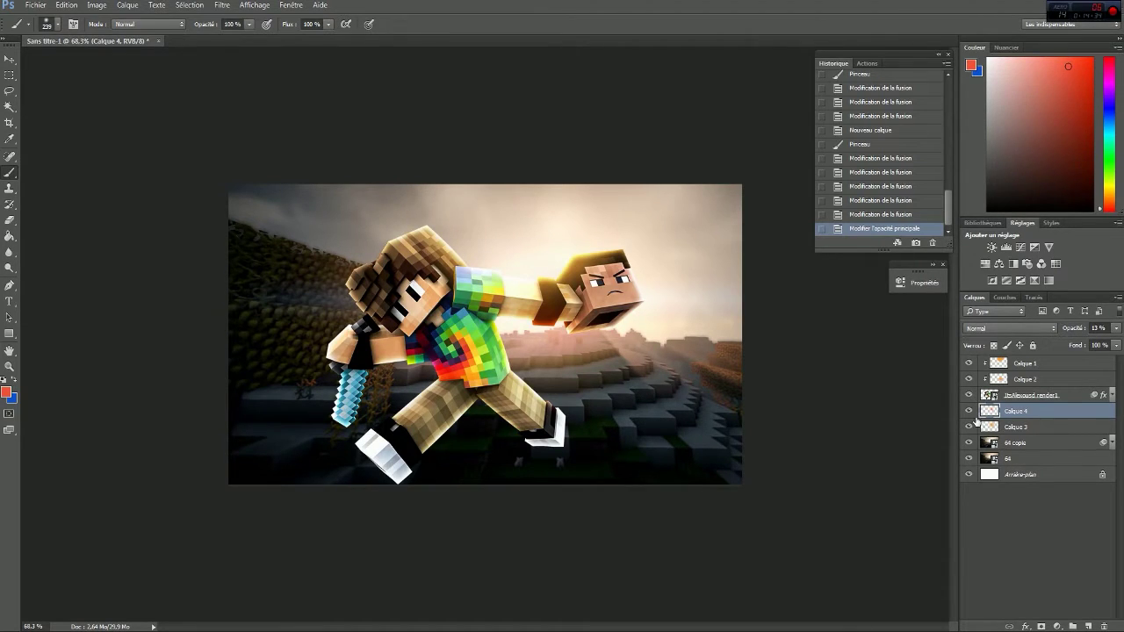
click(970, 412)
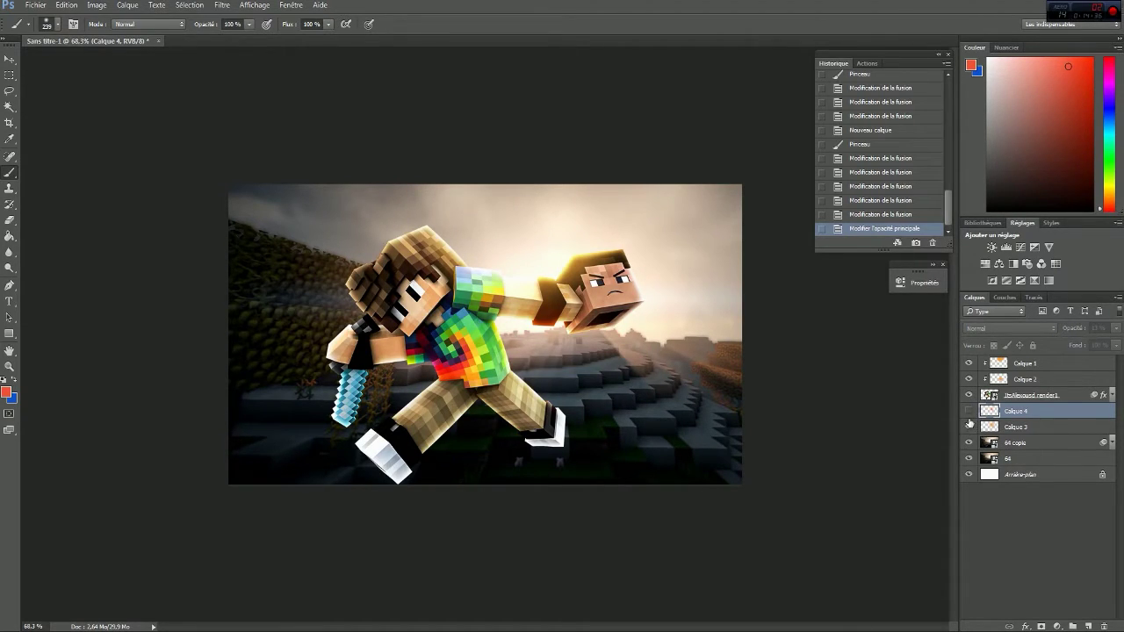
click(969, 411)
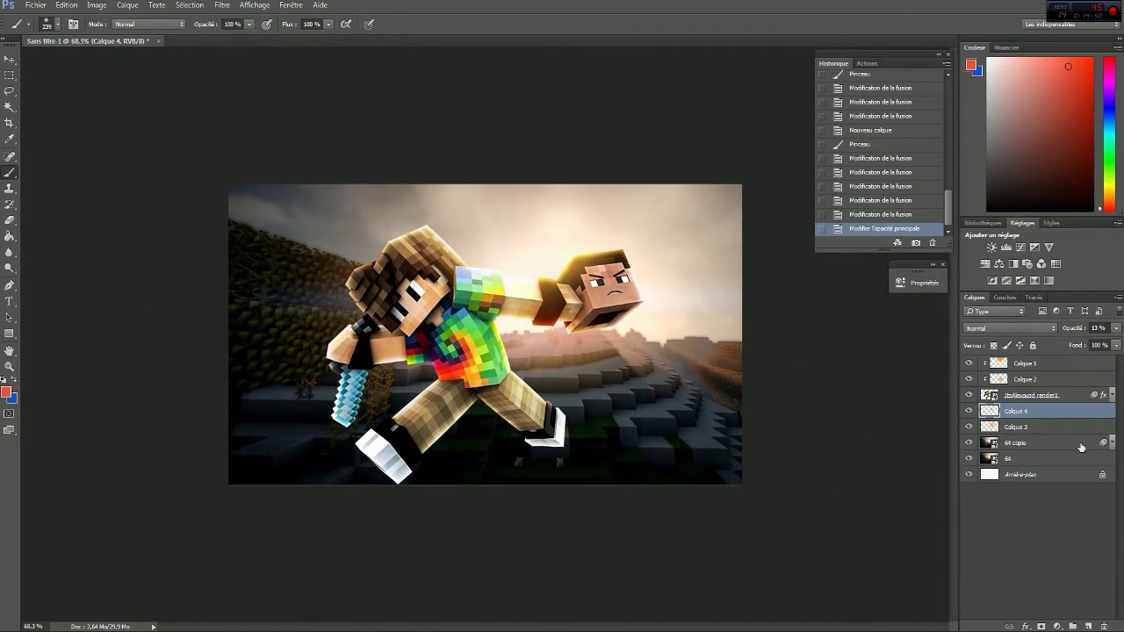
click(1061, 364)
Add a Luminosité/Contraste adjustment layer with brightness 1 and contrast 25
click(1058, 626)
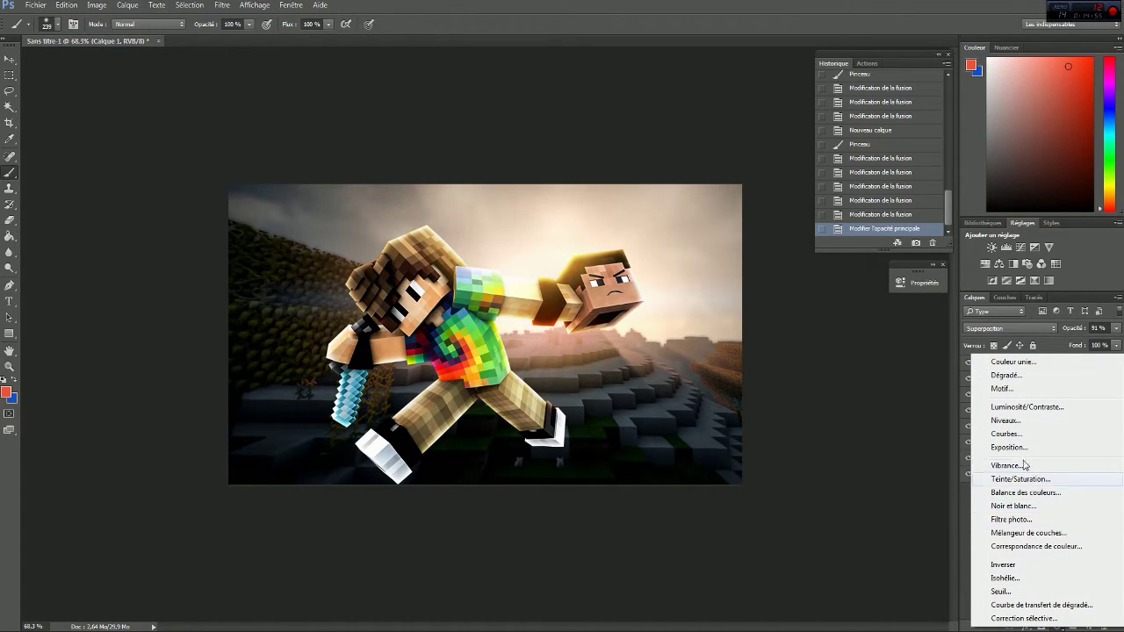
click(1023, 409)
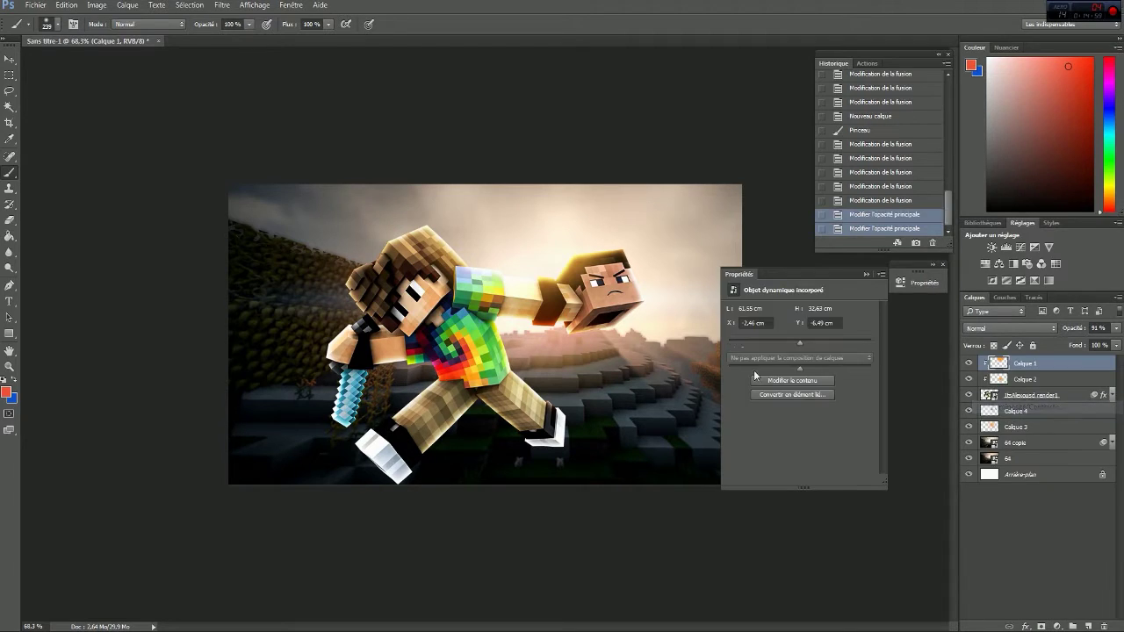
drag(803, 341, 796, 343)
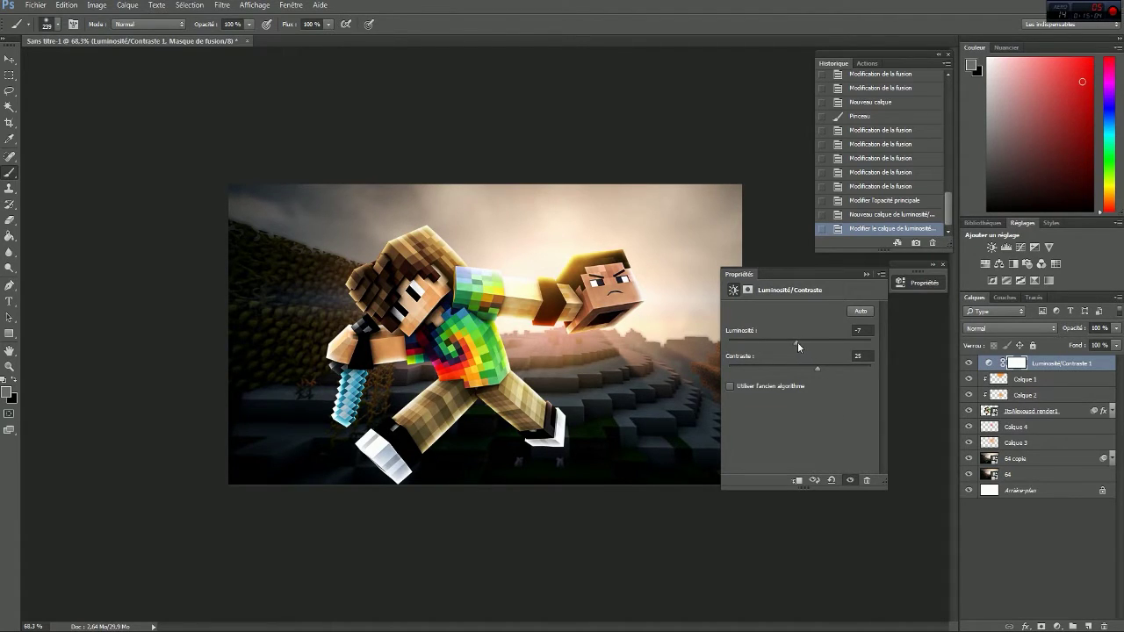
drag(802, 344, 801, 342)
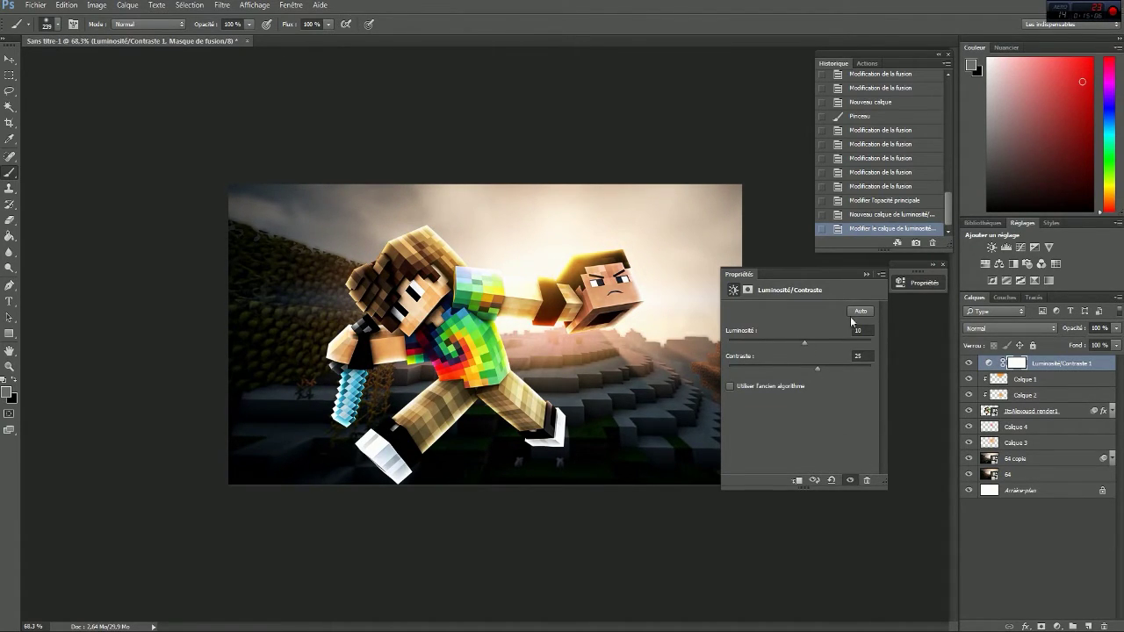
click(867, 274)
Add a Courbes adjustment layer with a contrast S-curve, toggling it to compare before and after
click(1056, 627)
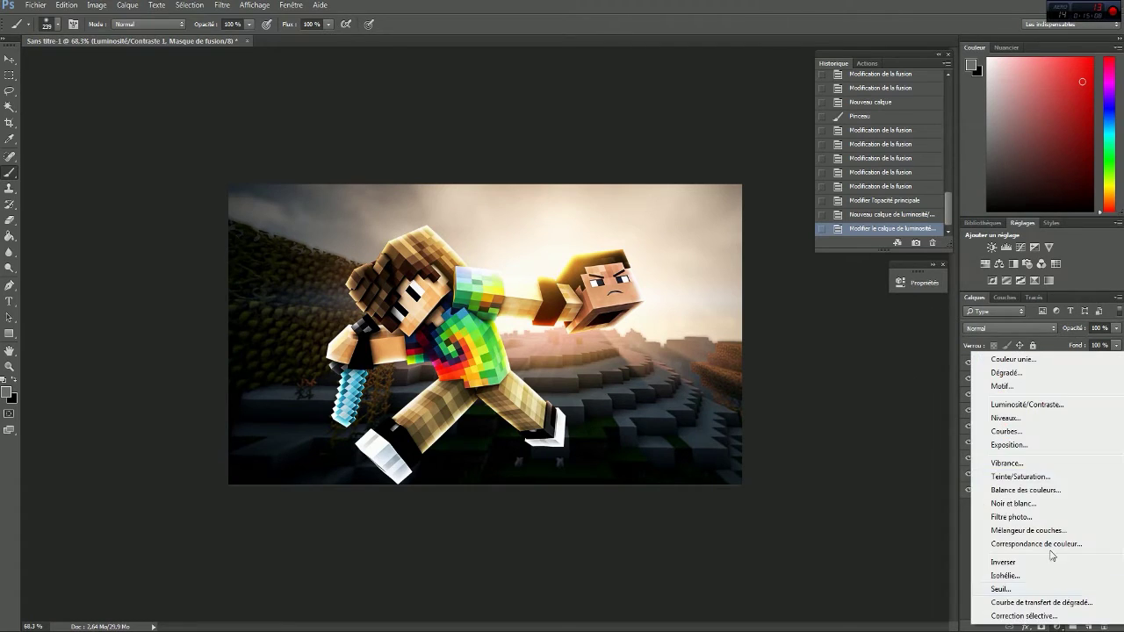
click(1006, 431)
drag(835, 372, 832, 363)
drag(782, 419, 788, 426)
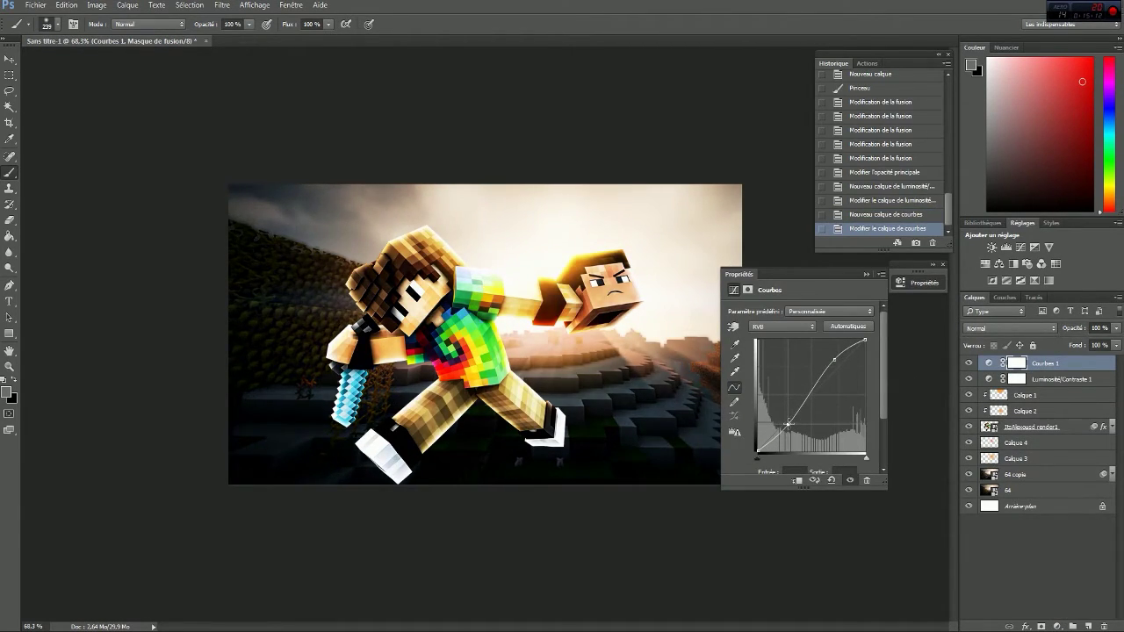
drag(838, 358, 844, 367)
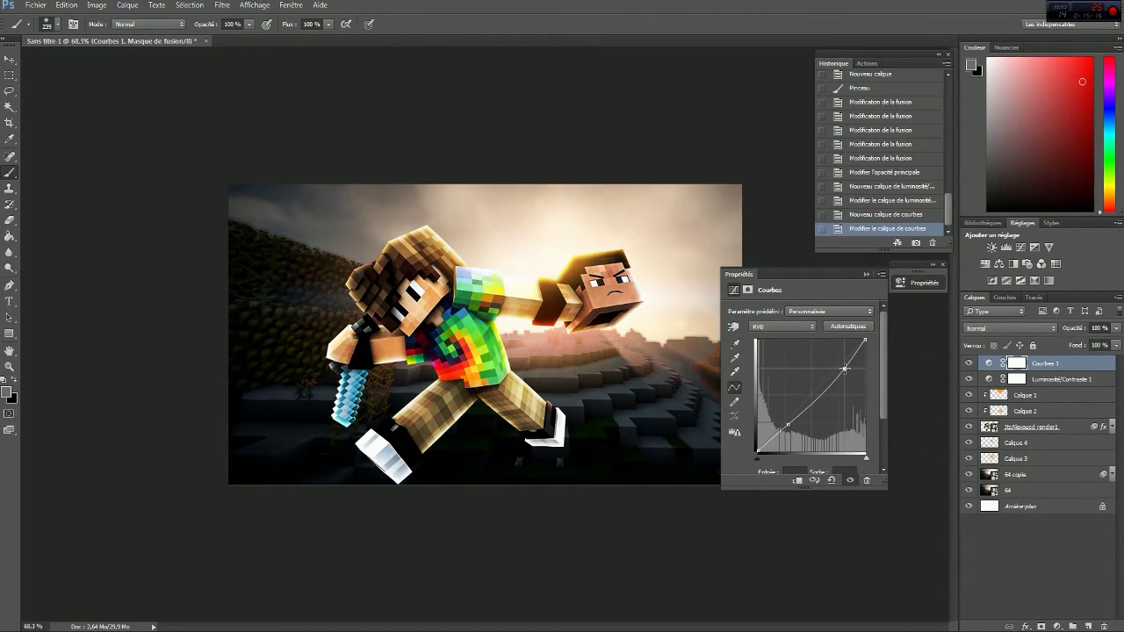
click(866, 274)
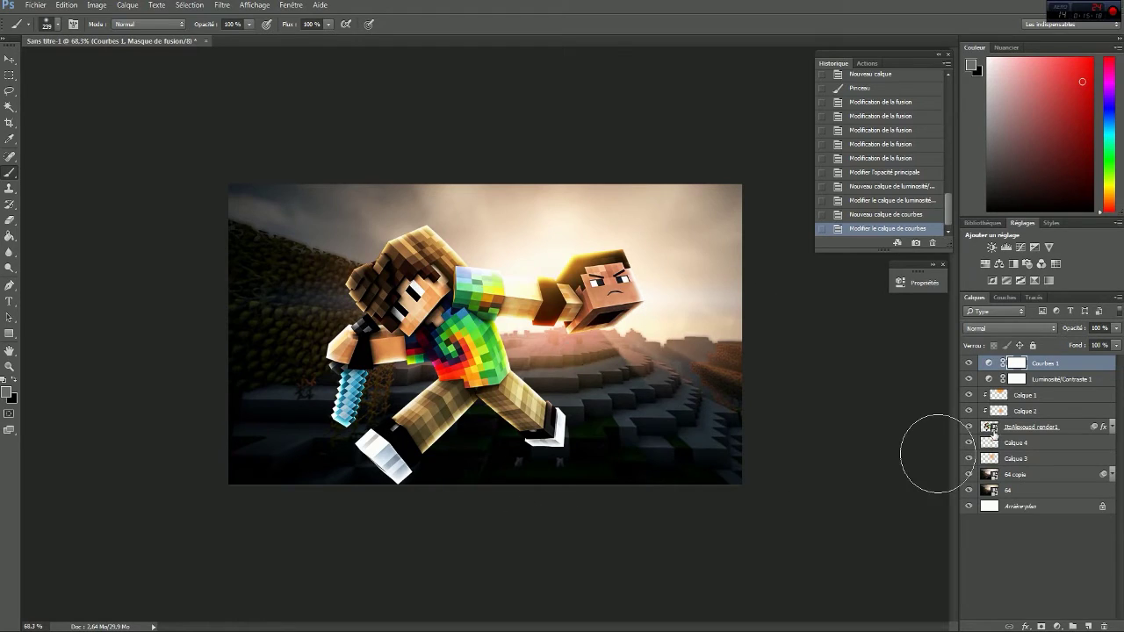
click(968, 363)
click(968, 362)
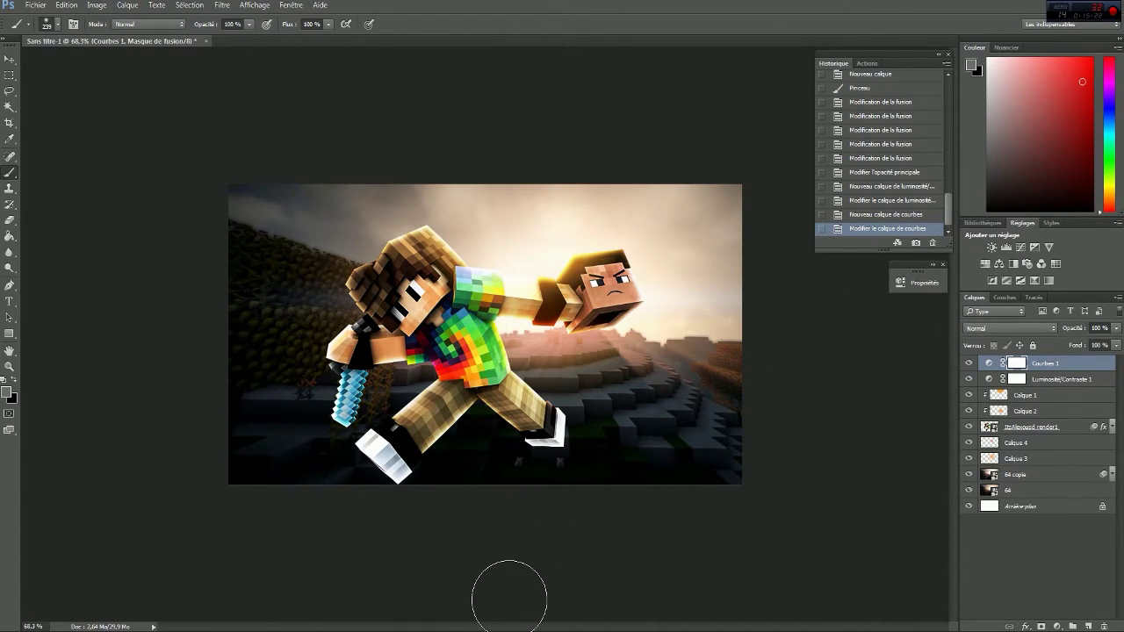
Apply a Flou gaussien of 1,1 px radius to the 64 copie landscape layer
click(1038, 474)
click(222, 5)
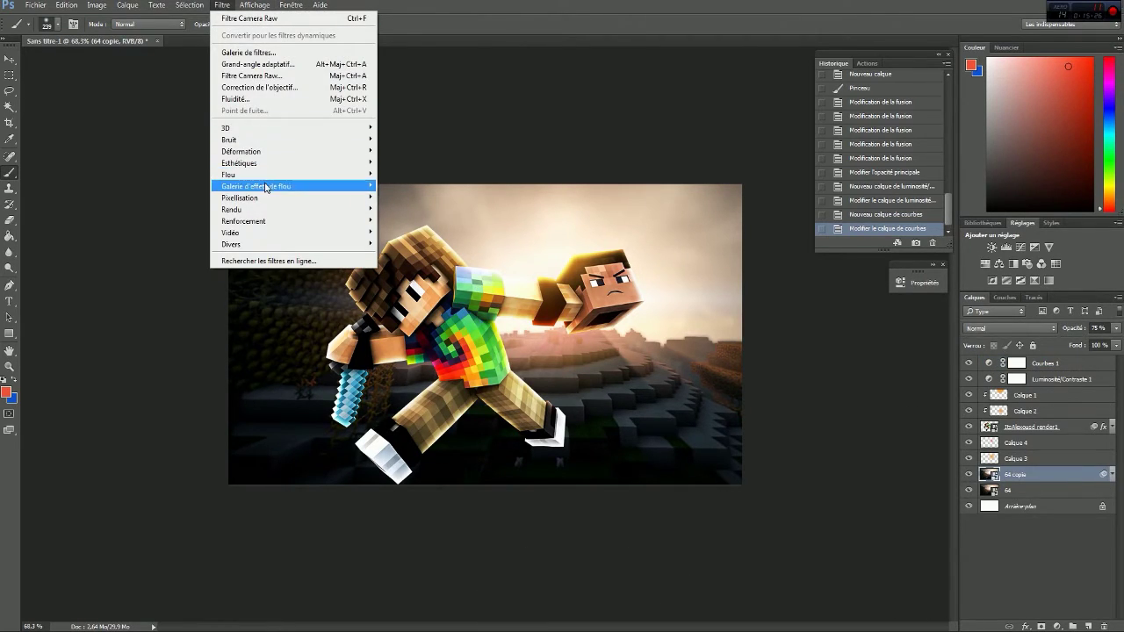
mouse_move(229, 175)
click(410, 234)
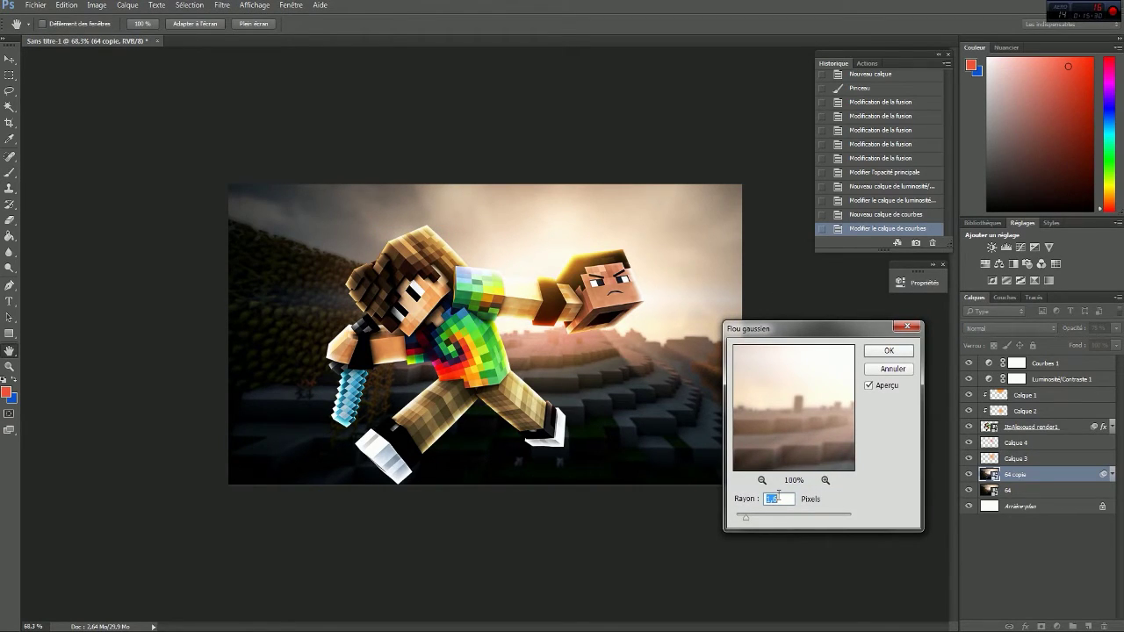
drag(745, 520, 742, 522)
click(890, 352)
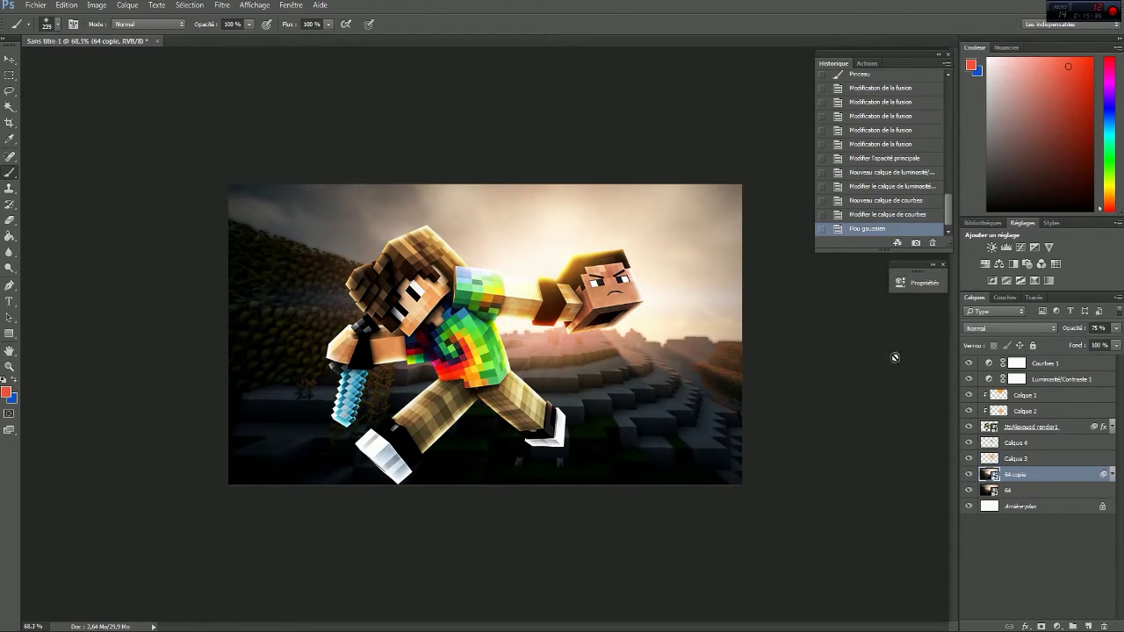
click(1046, 370)
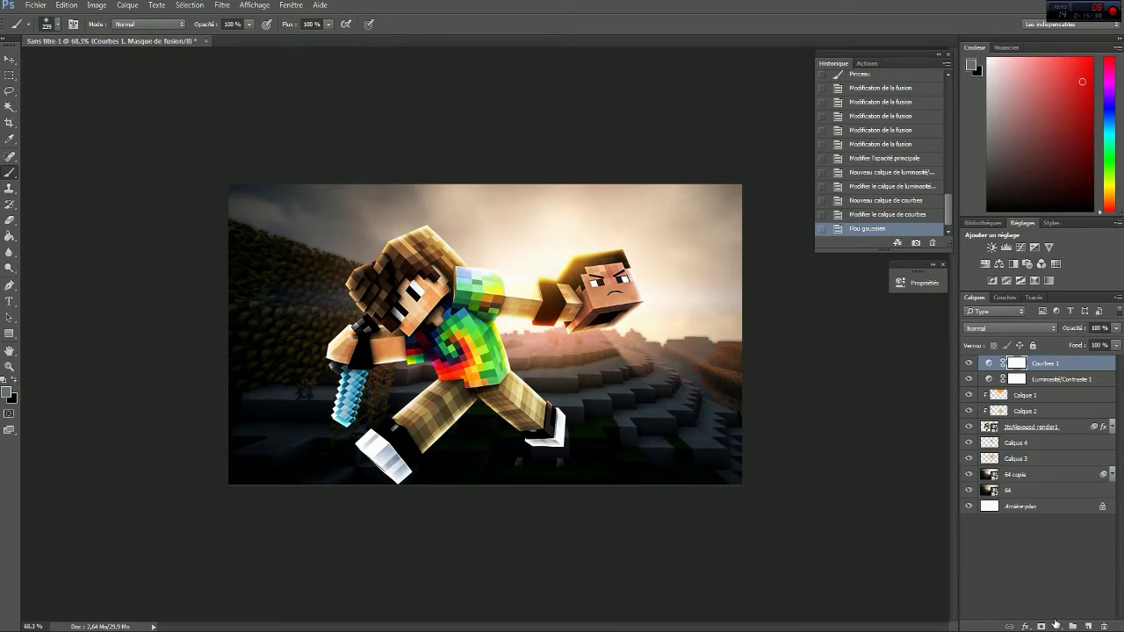
Add a Filtre photo layer using Filtre réchauffant (85) at 32% density
click(1056, 625)
click(1022, 514)
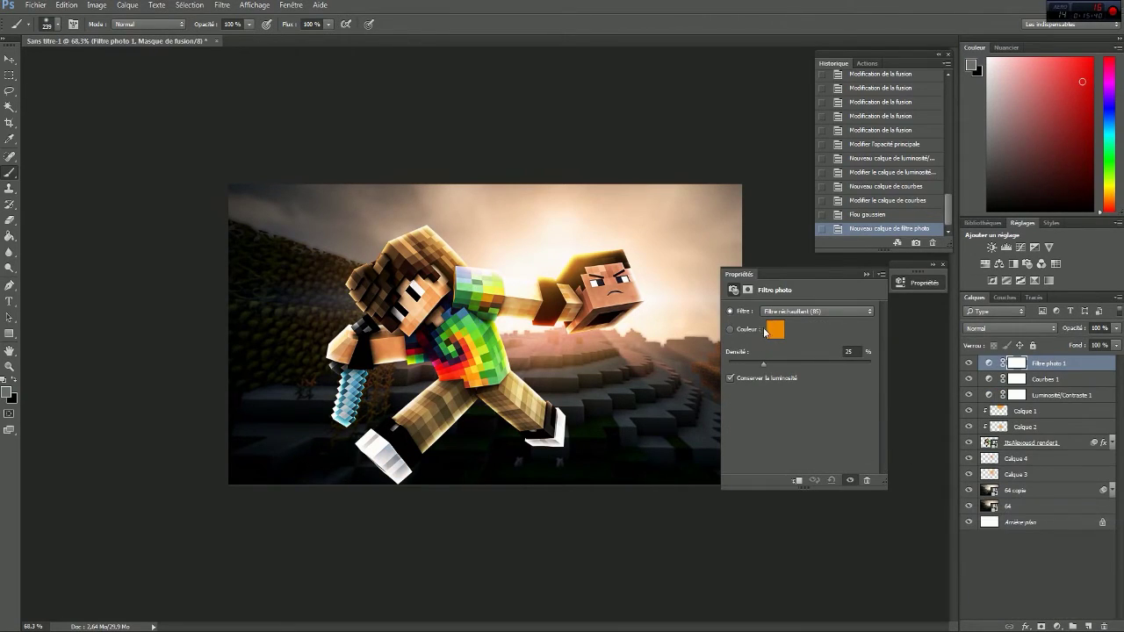
click(799, 312)
key(Escape)
click(774, 329)
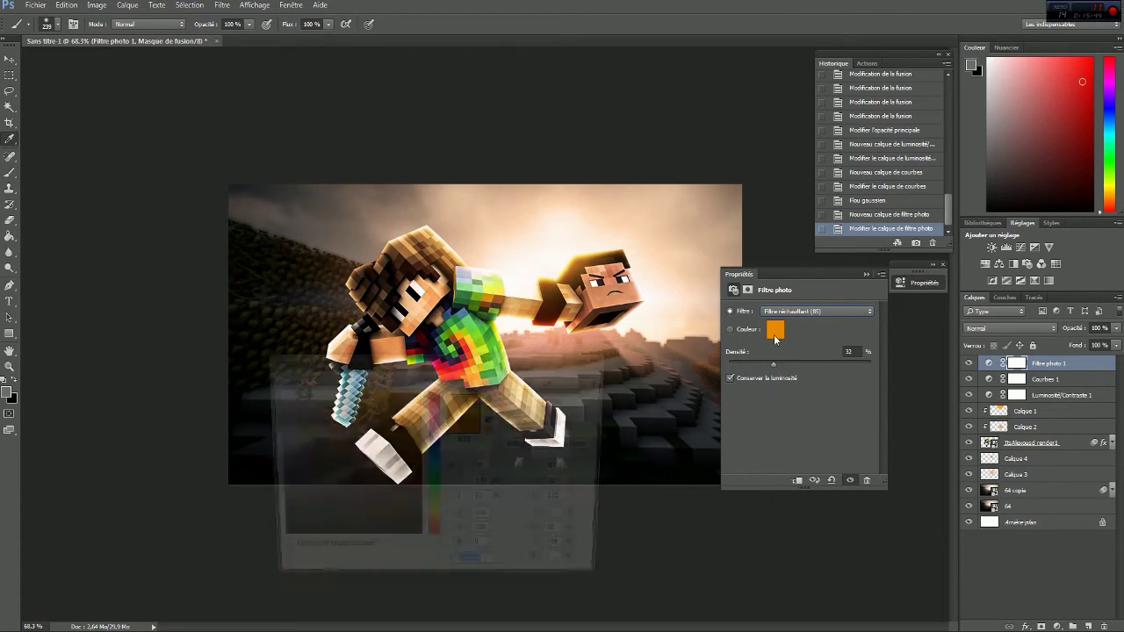
click(570, 401)
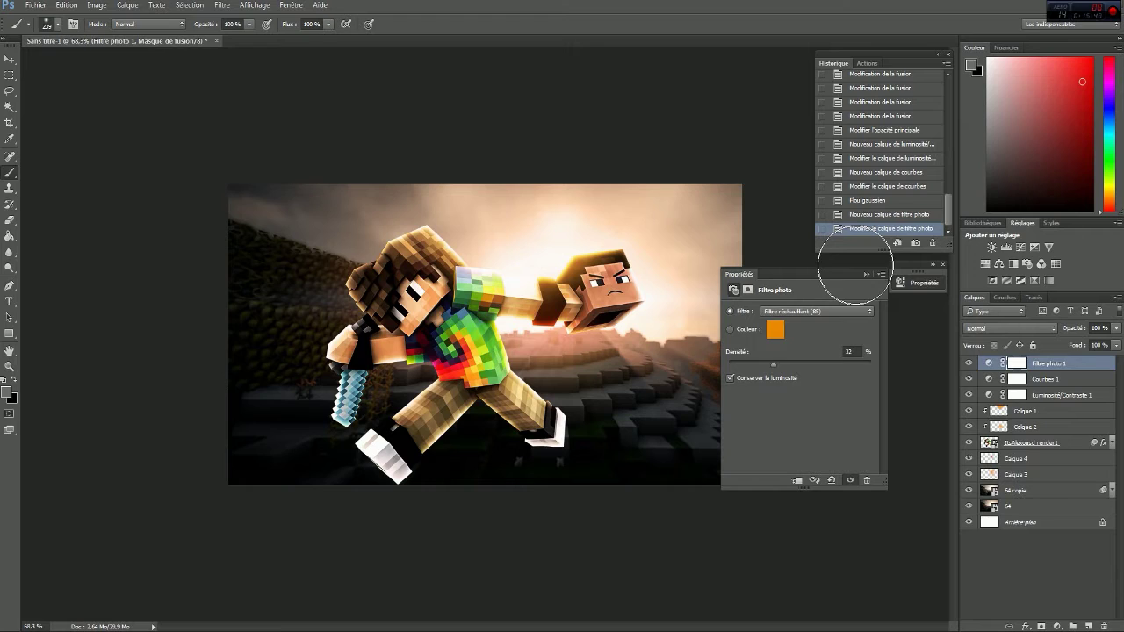
click(866, 274)
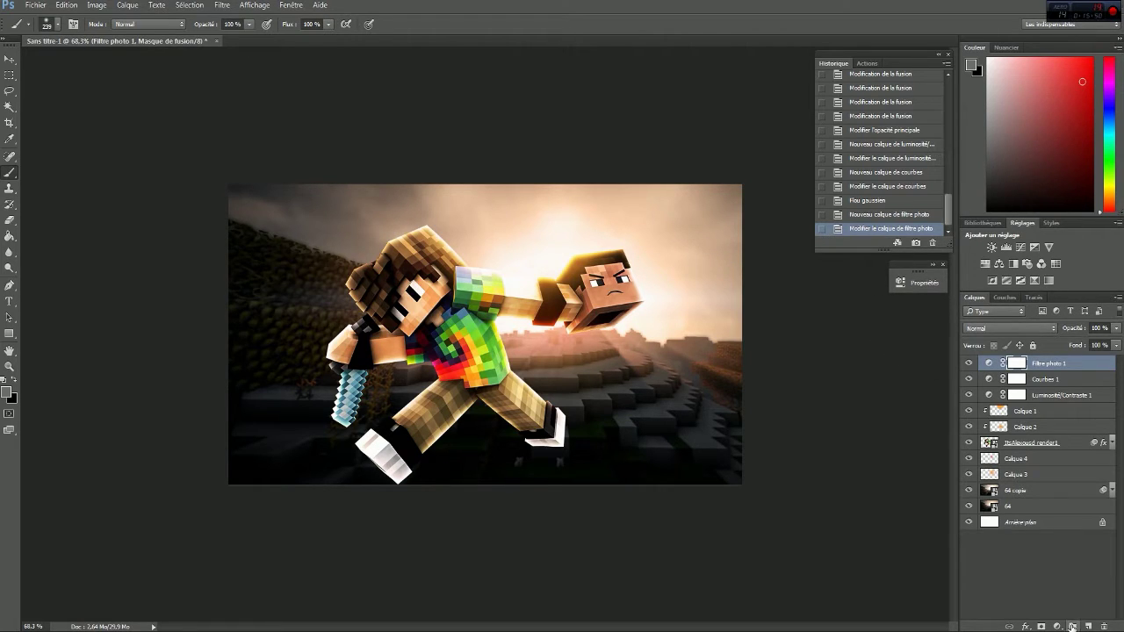
Add a Courbe transfert de dégradé adjustment layer blended in Incrustation mode
click(1062, 627)
click(1036, 605)
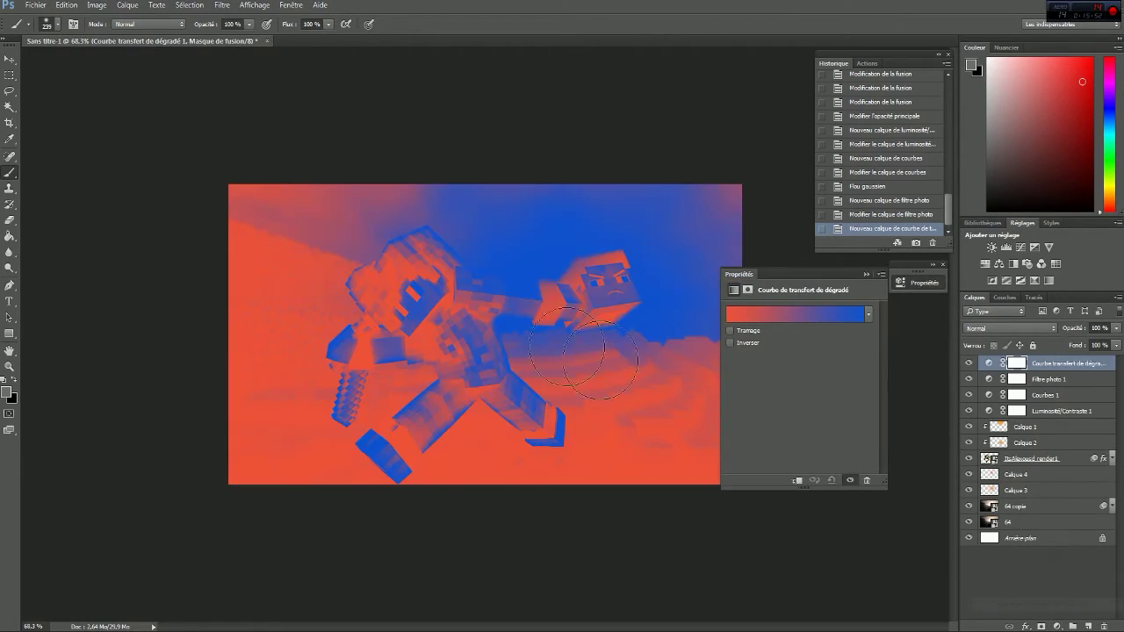
click(1010, 328)
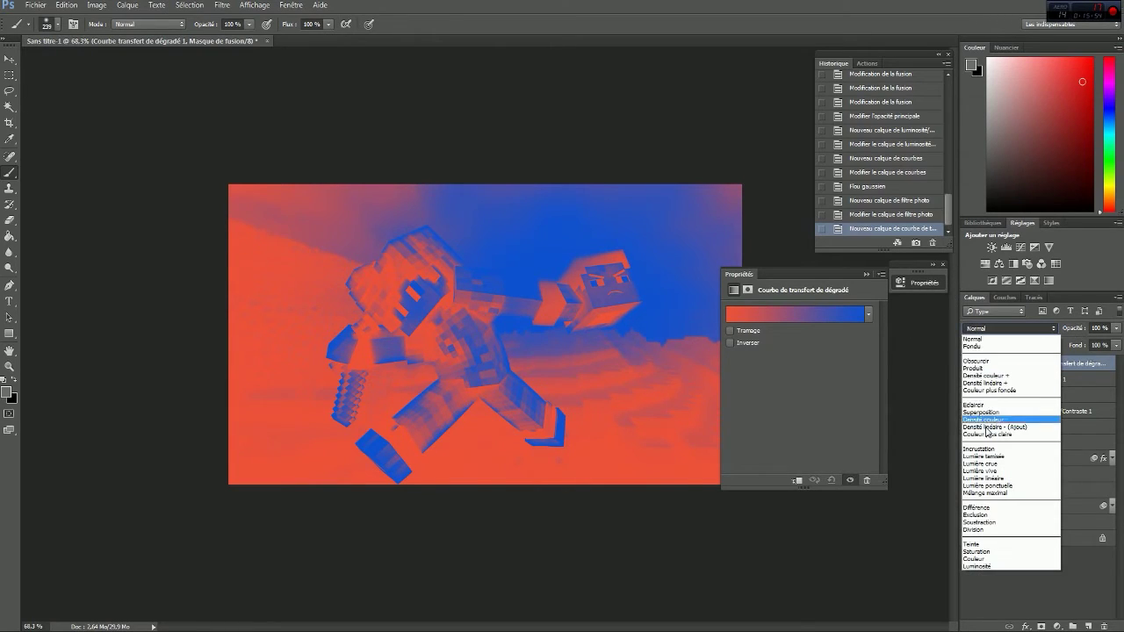
click(985, 450)
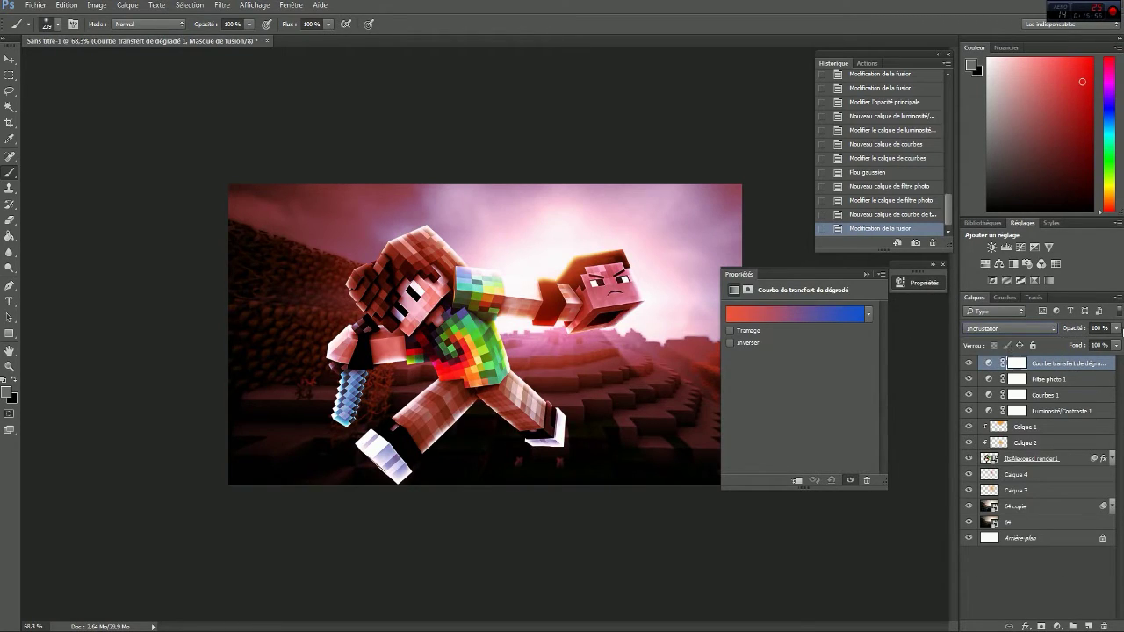
Edit the gradient map to run from a deeper red on the left to blue on the right
click(787, 315)
double_click(1080, 340)
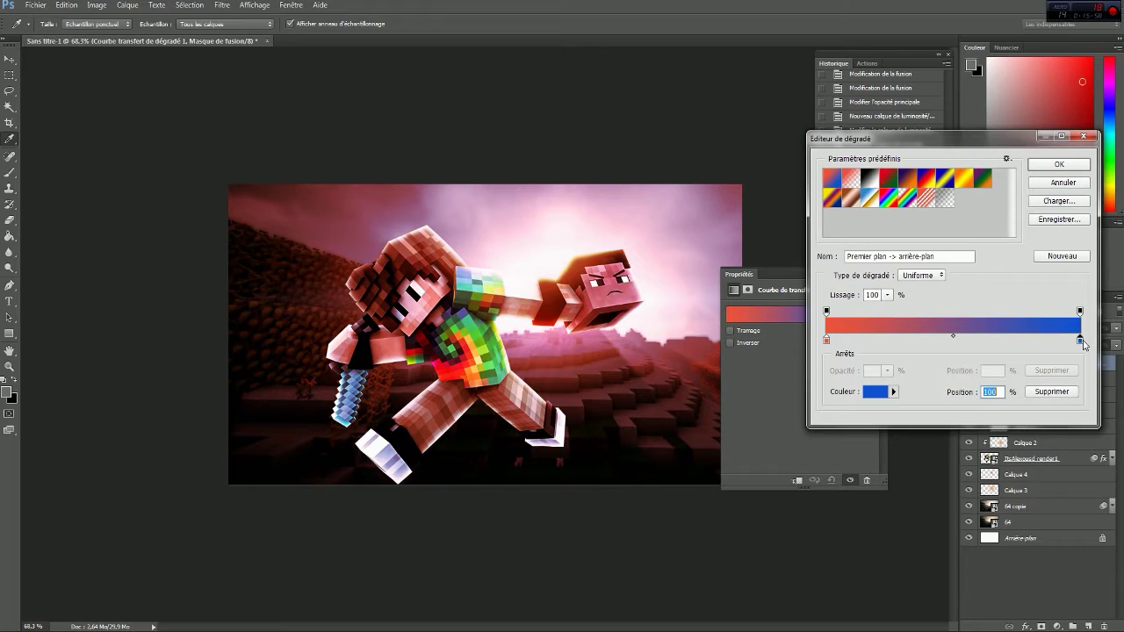
drag(434, 448, 434, 420)
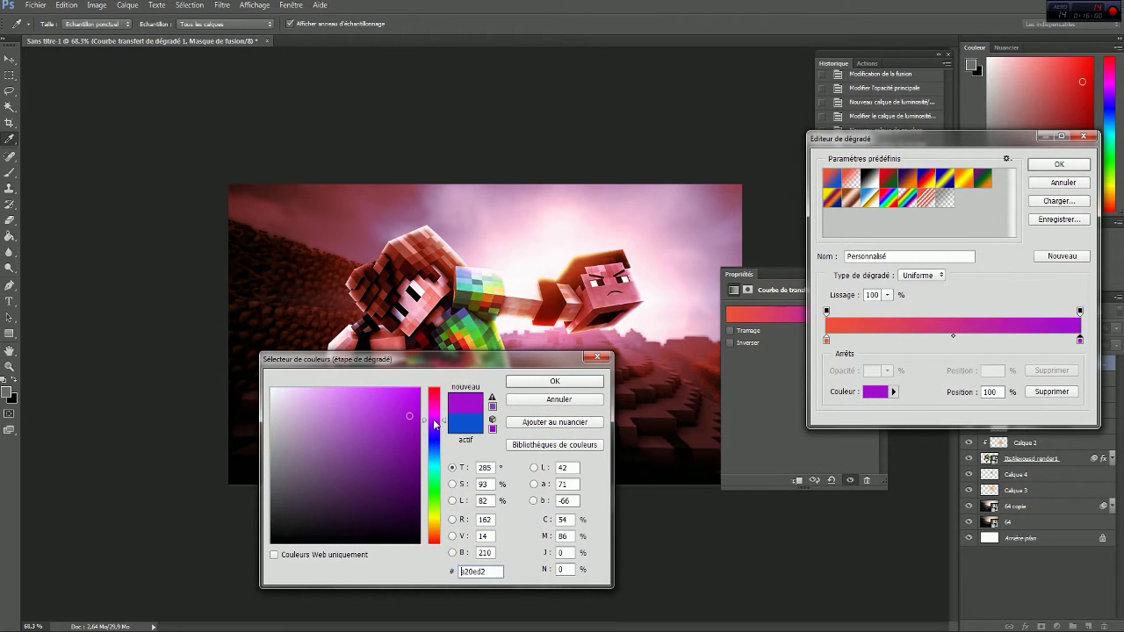
drag(442, 467, 442, 451)
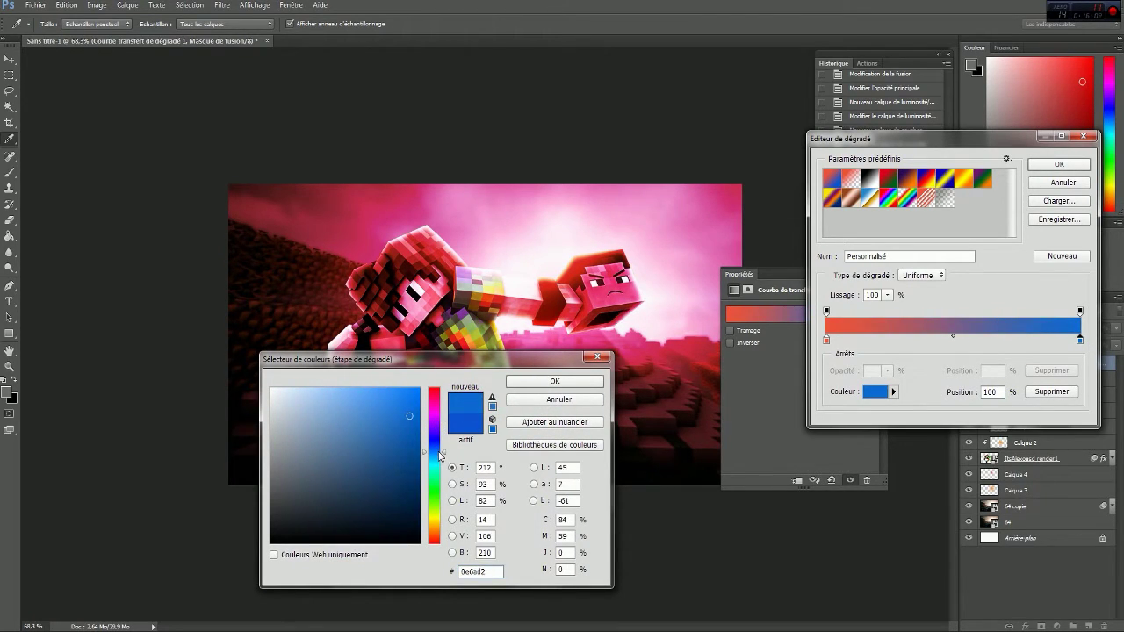
click(523, 383)
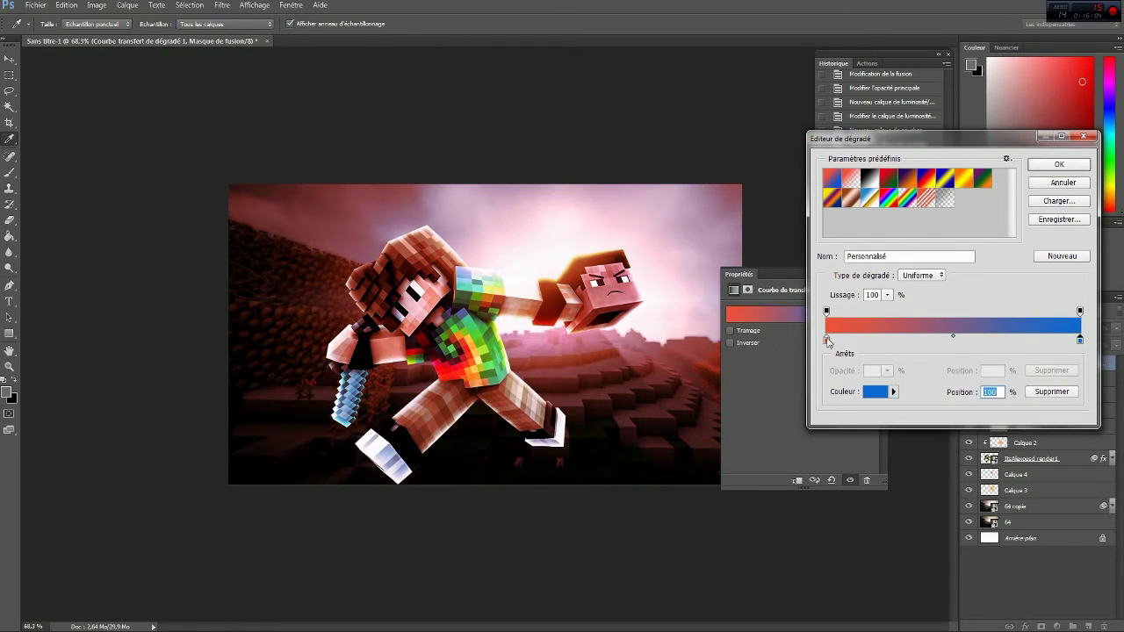
double_click(826, 340)
drag(440, 519, 434, 542)
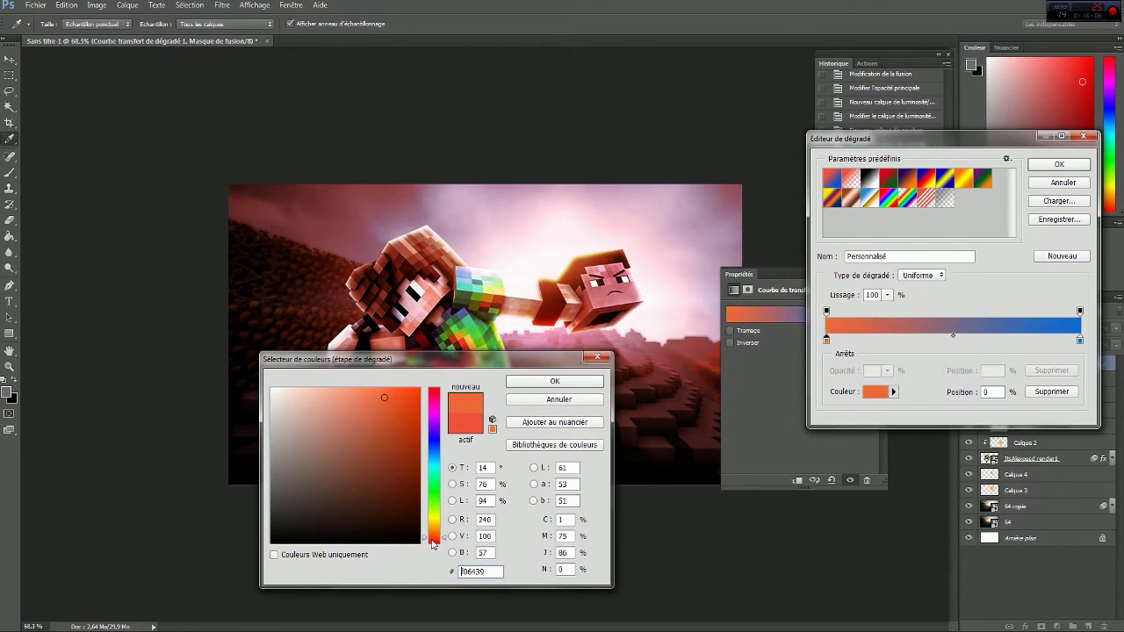
click(407, 408)
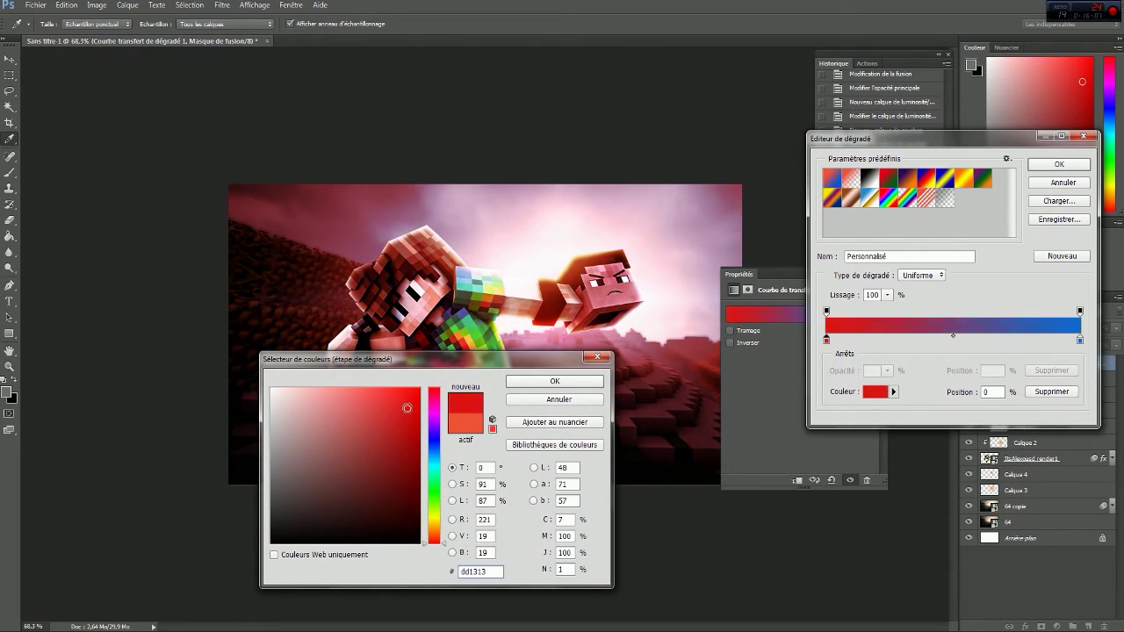
click(555, 381)
click(1079, 165)
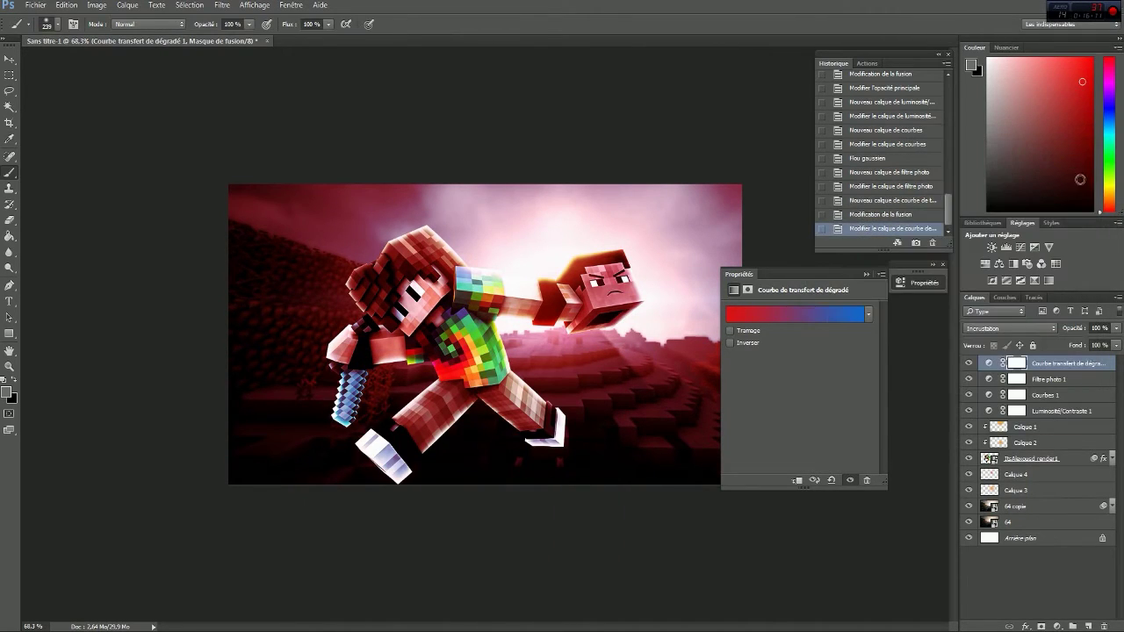
Keep Incrustation blending after trying Lumière tamisée, and fade the tint to 21% opacity
click(971, 326)
click(976, 335)
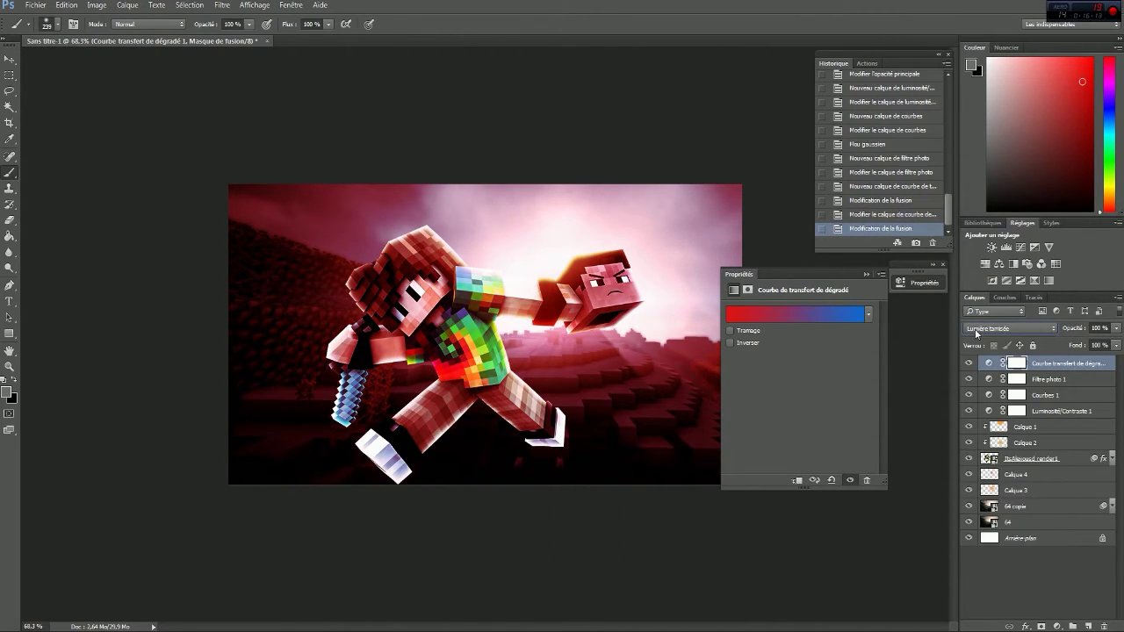
key(Up)
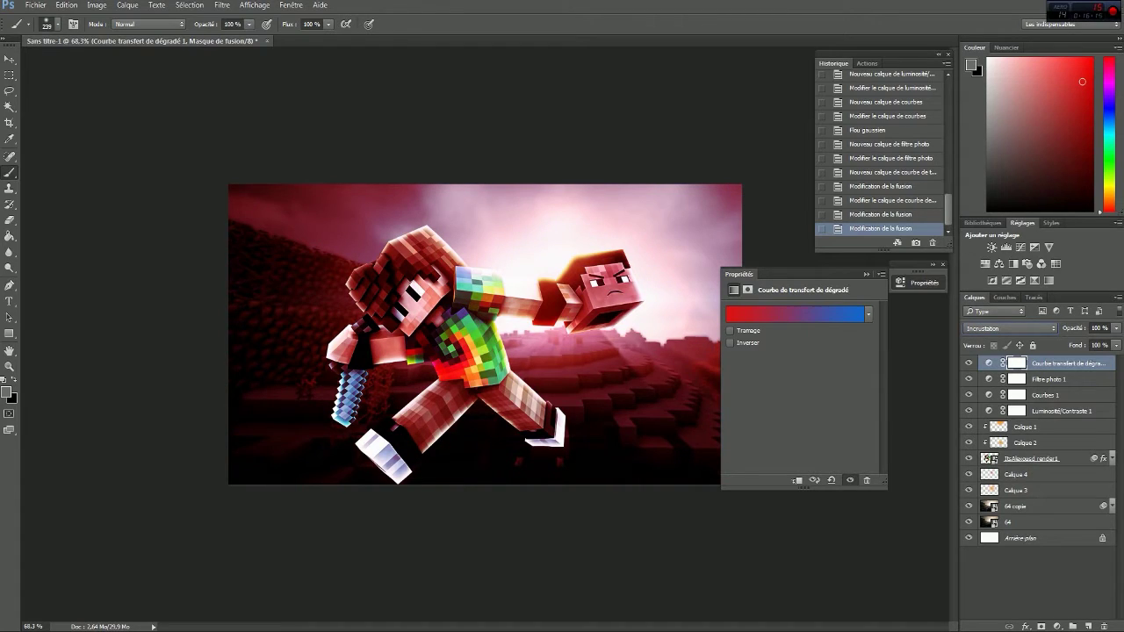
click(1114, 331)
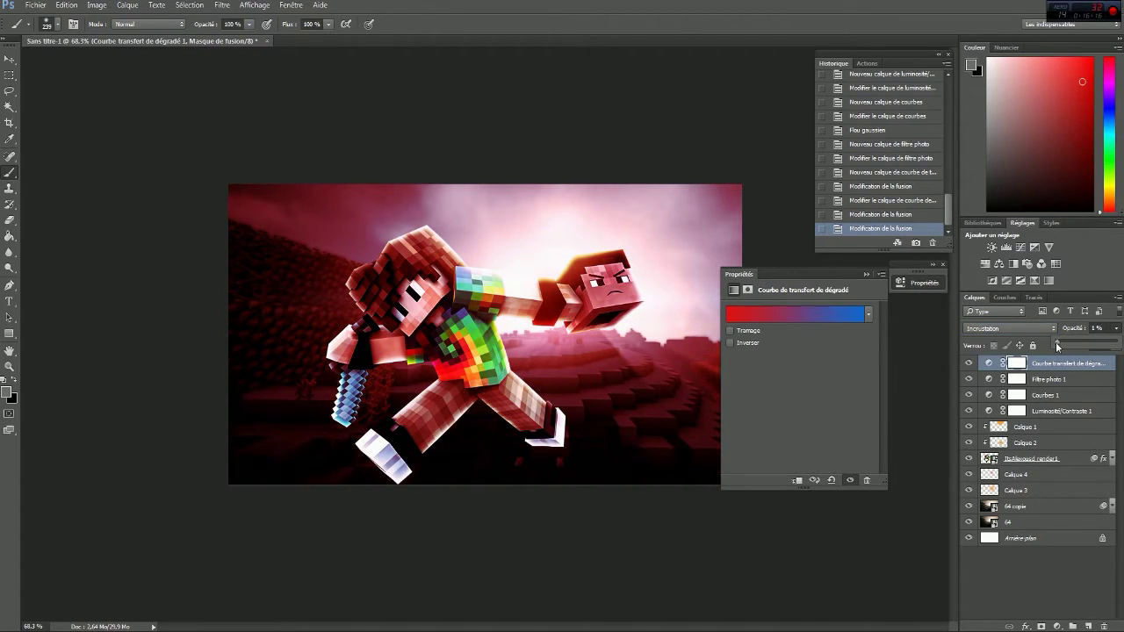
drag(1056, 342, 1068, 346)
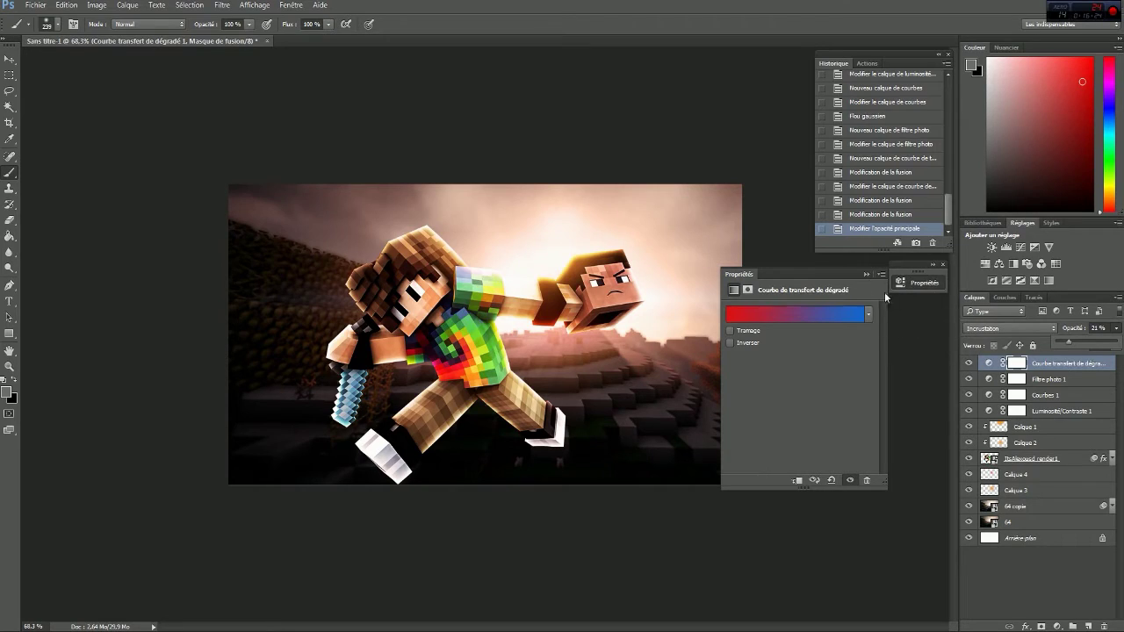
click(866, 275)
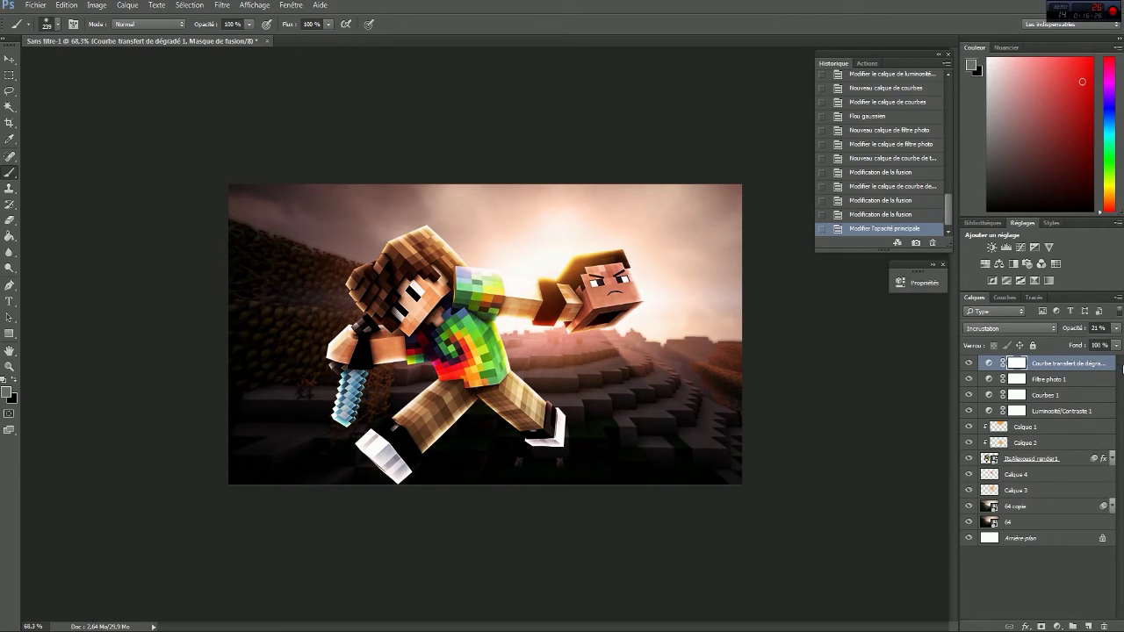
Create a new layer below the adjustment layers and set the foreground colour to white
click(1088, 626)
drag(1054, 363, 1066, 436)
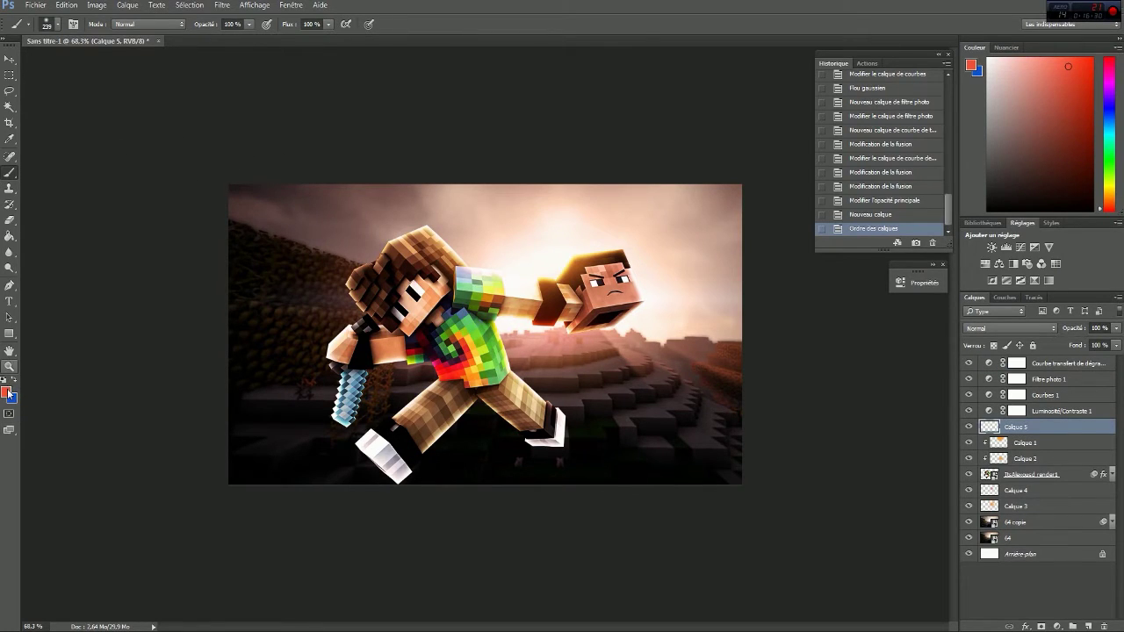
click(14, 380)
key(i)
click(6, 392)
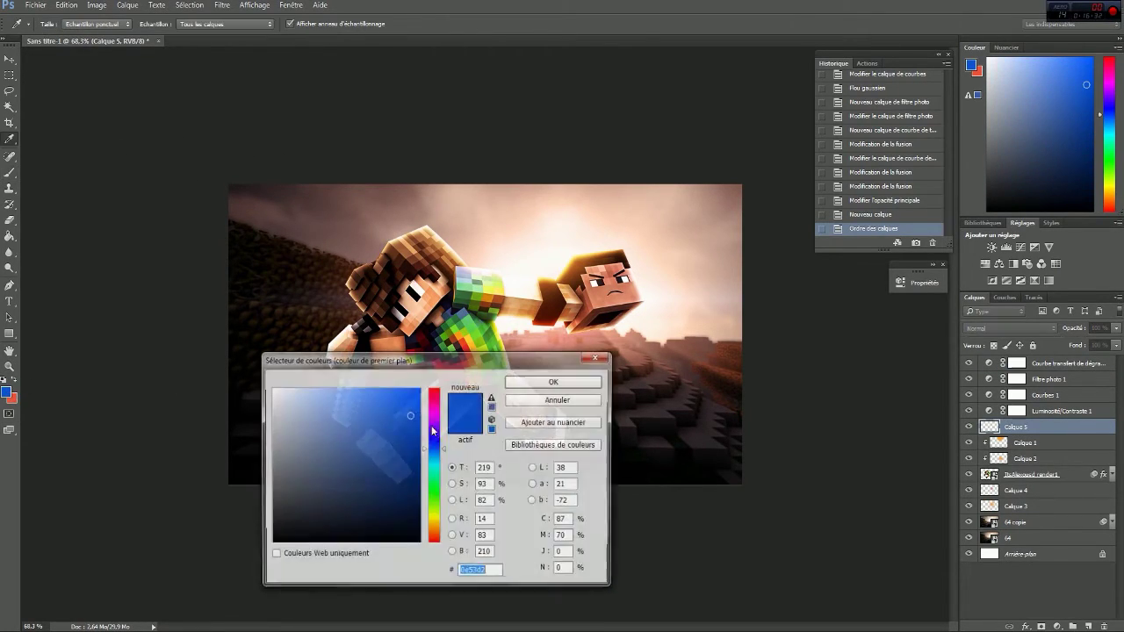
drag(352, 456, 63, 271)
click(541, 380)
Select thin rectangular strips along the canvas edges to form the border selection
click(10, 75)
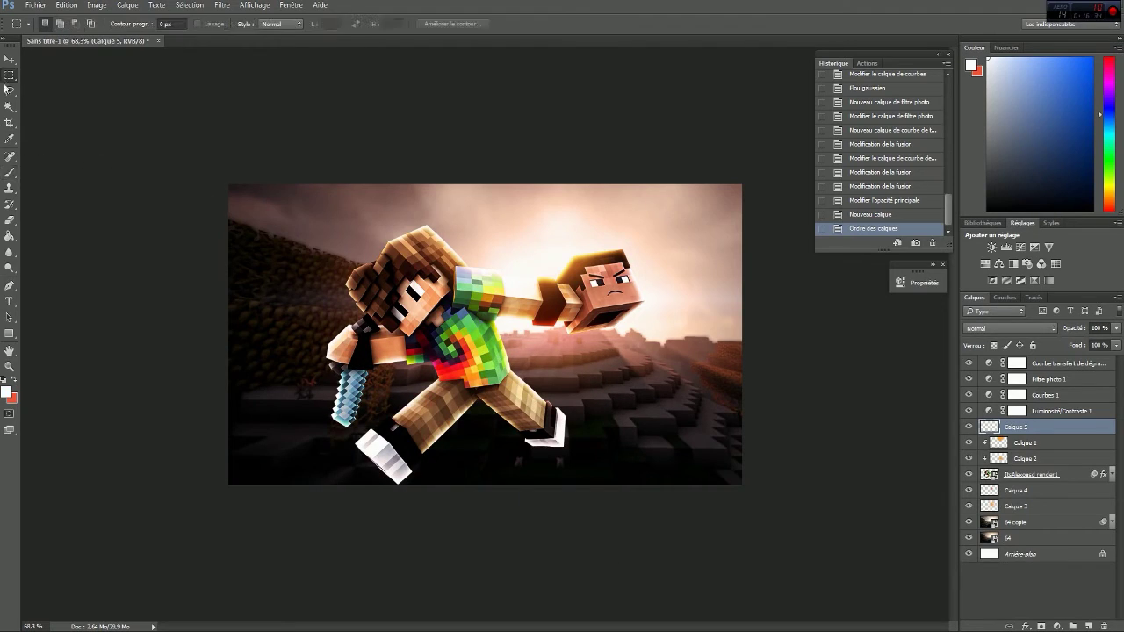
drag(194, 184, 842, 190)
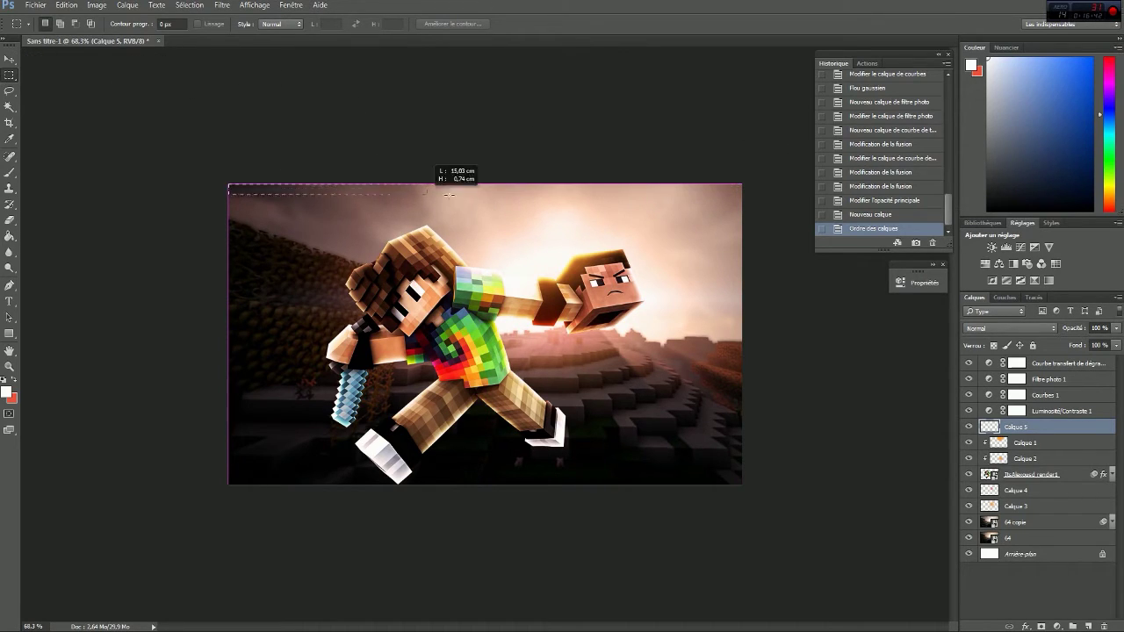
mouse_move(843, 189)
mouse_down()
mouse_move(699, 219)
mouse_move(759, 193)
mouse_up()
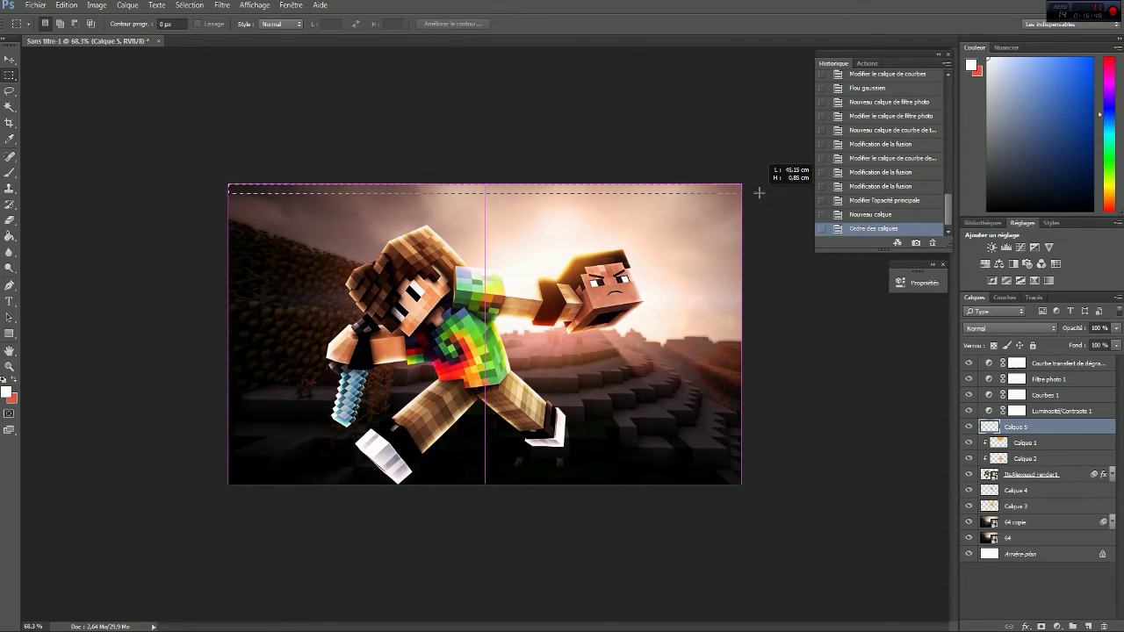
drag(759, 192, 734, 524)
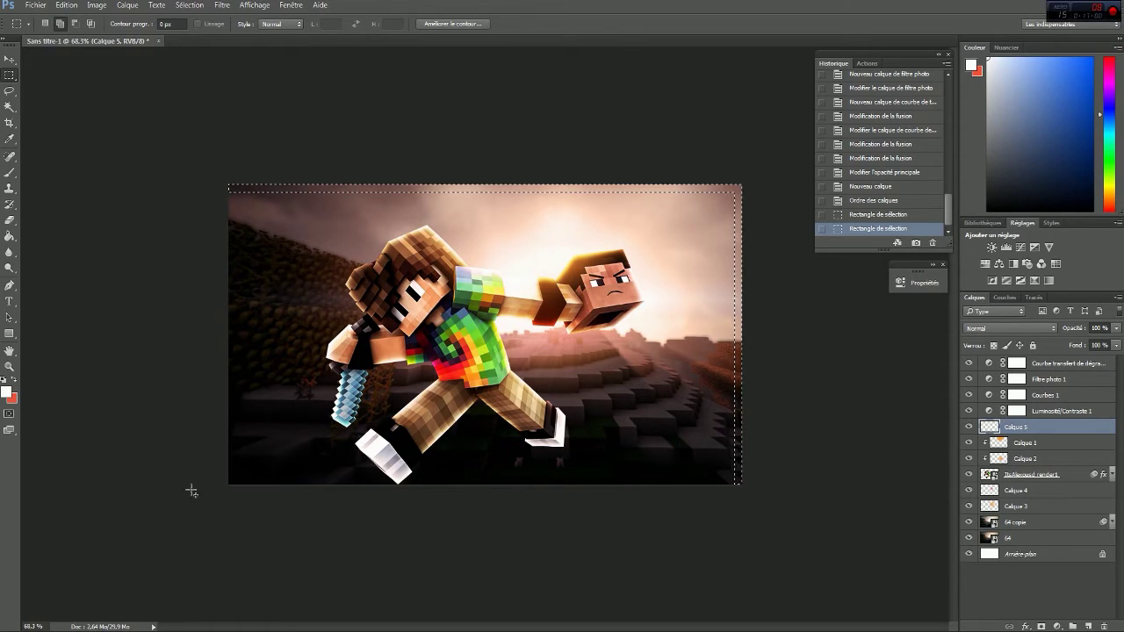
mouse_move(192, 492)
mouse_down()
mouse_move(782, 497)
mouse_move(783, 467)
mouse_move(726, 469)
mouse_move(718, 446)
mouse_move(716, 470)
mouse_up()
drag(756, 478, 771, 477)
mouse_move(202, 213)
mouse_down()
mouse_move(203, 433)
mouse_move(220, 532)
mouse_move(236, 537)
mouse_up()
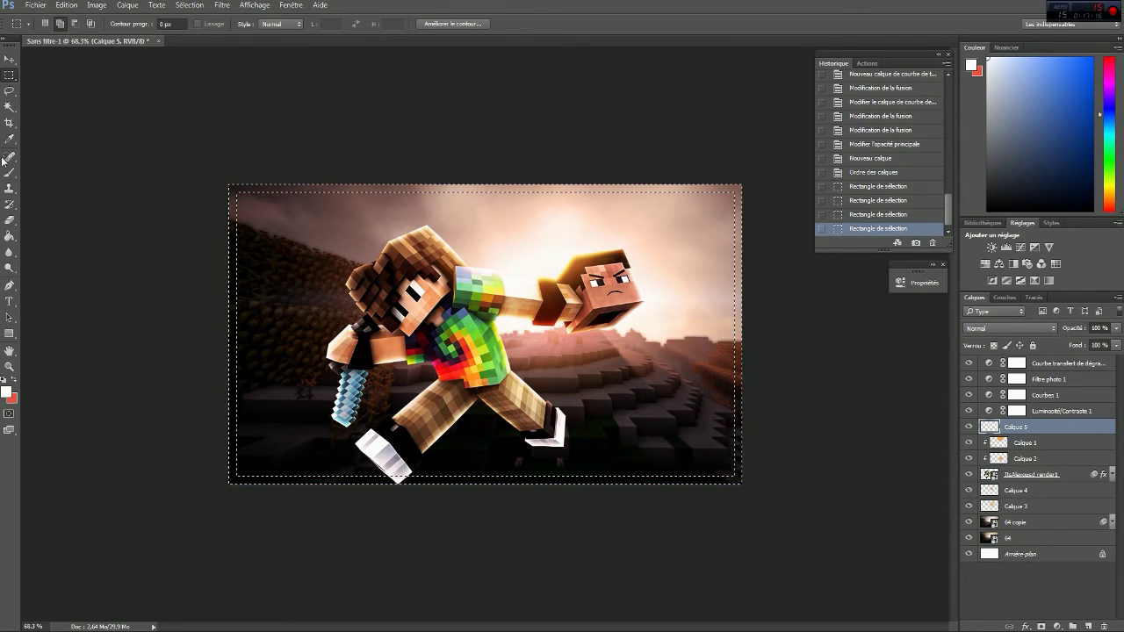
Fill the border with white, deselect, blend it in Incrustation and duplicate the frame layer
click(10, 239)
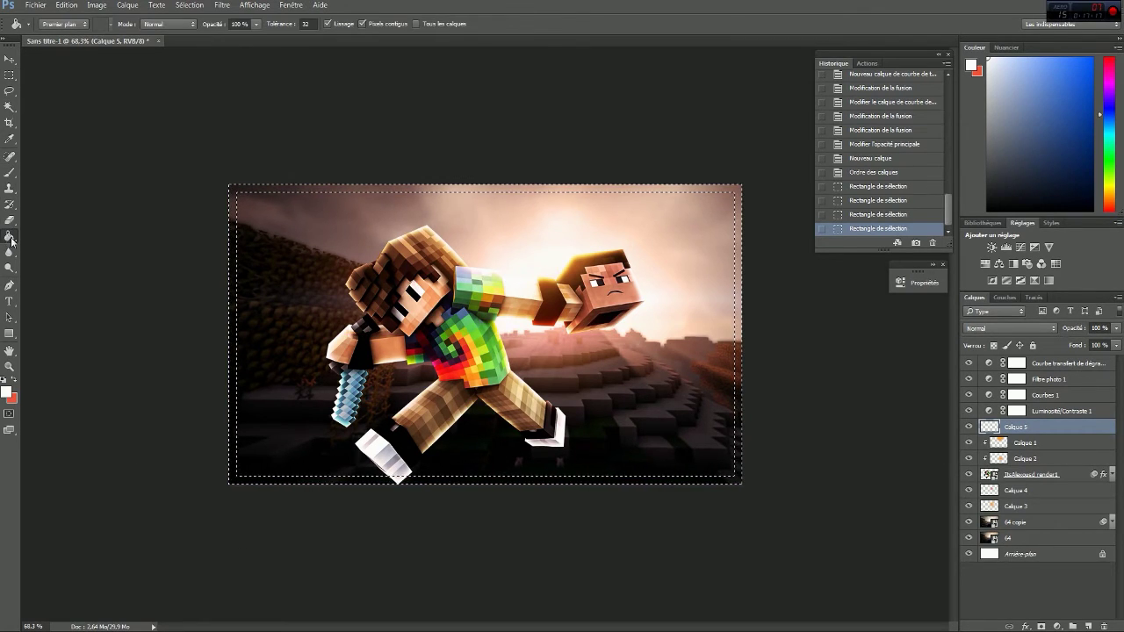
click(239, 238)
key(ctrl+d)
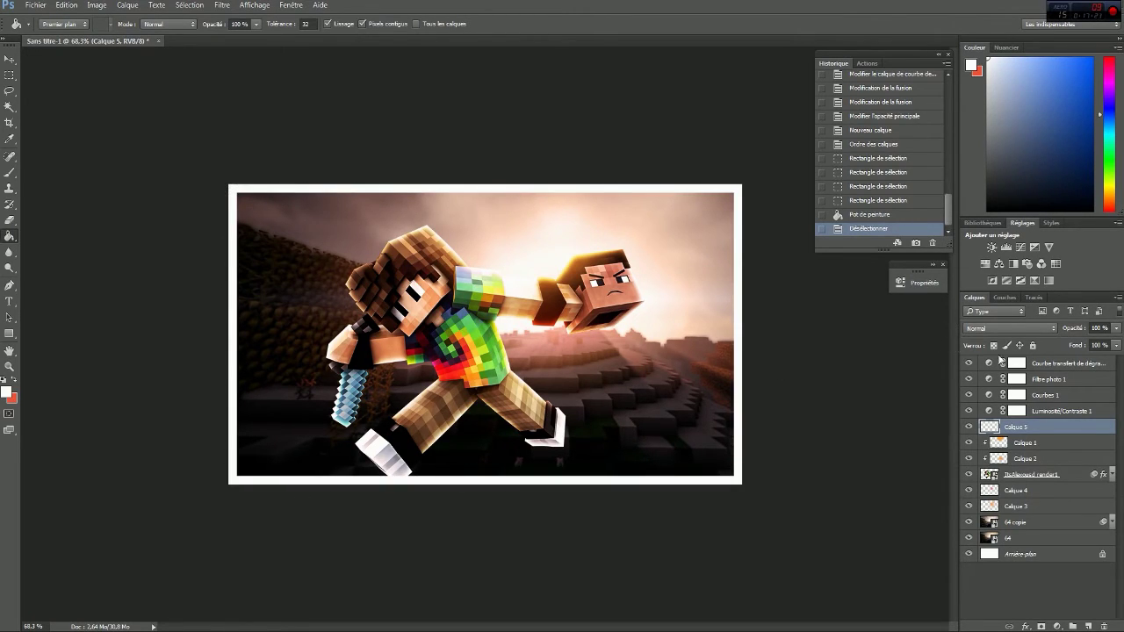
click(1033, 330)
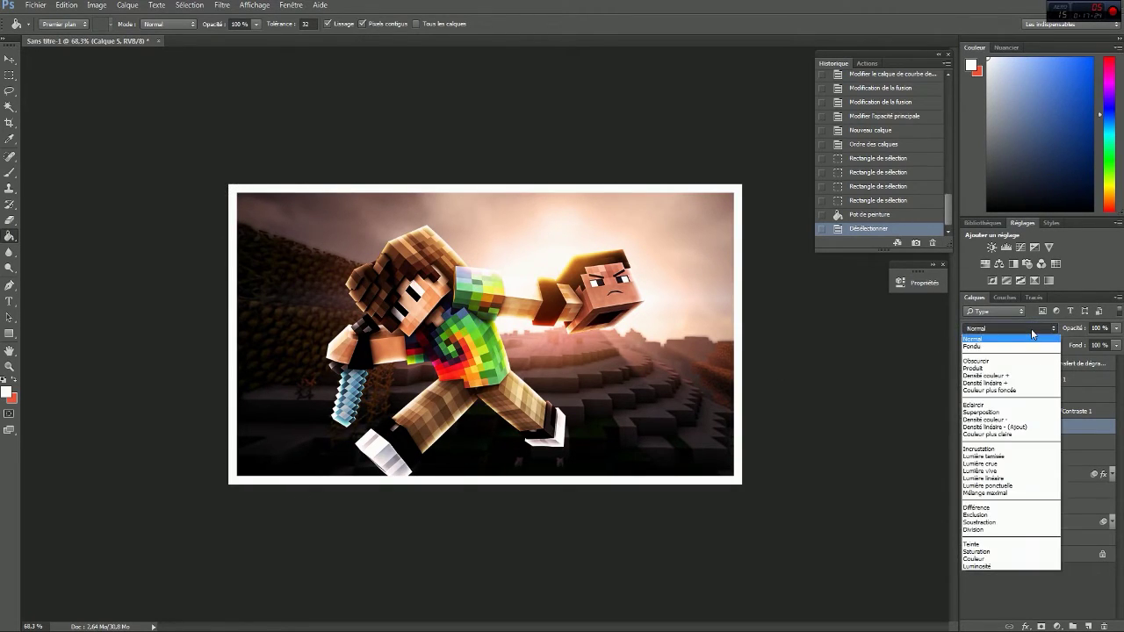
click(1010, 449)
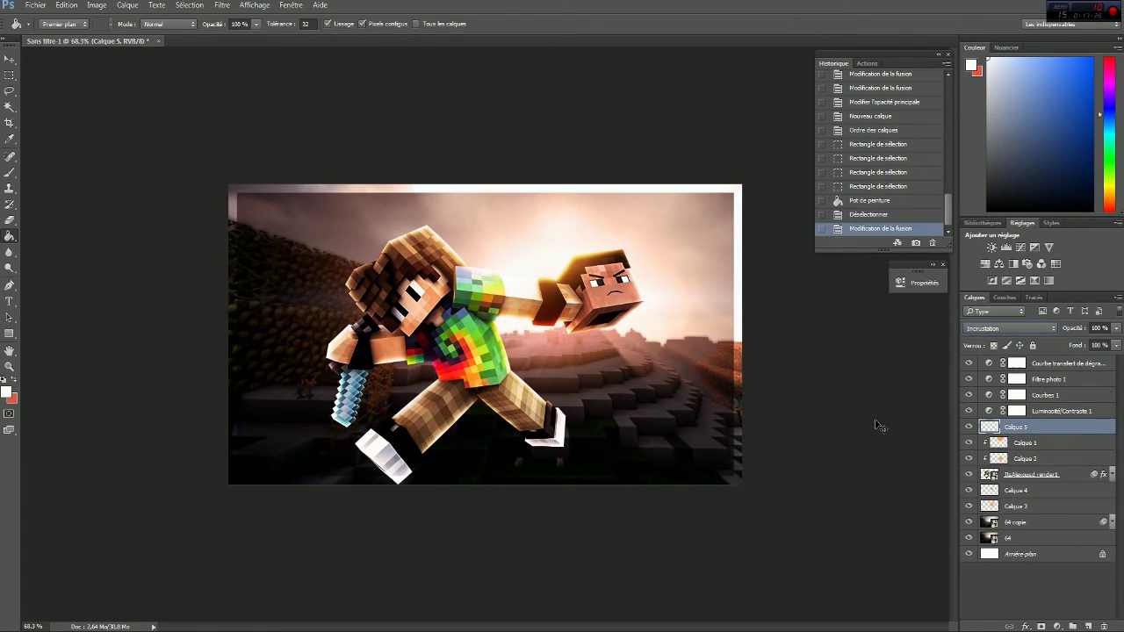
key(ctrl+j)
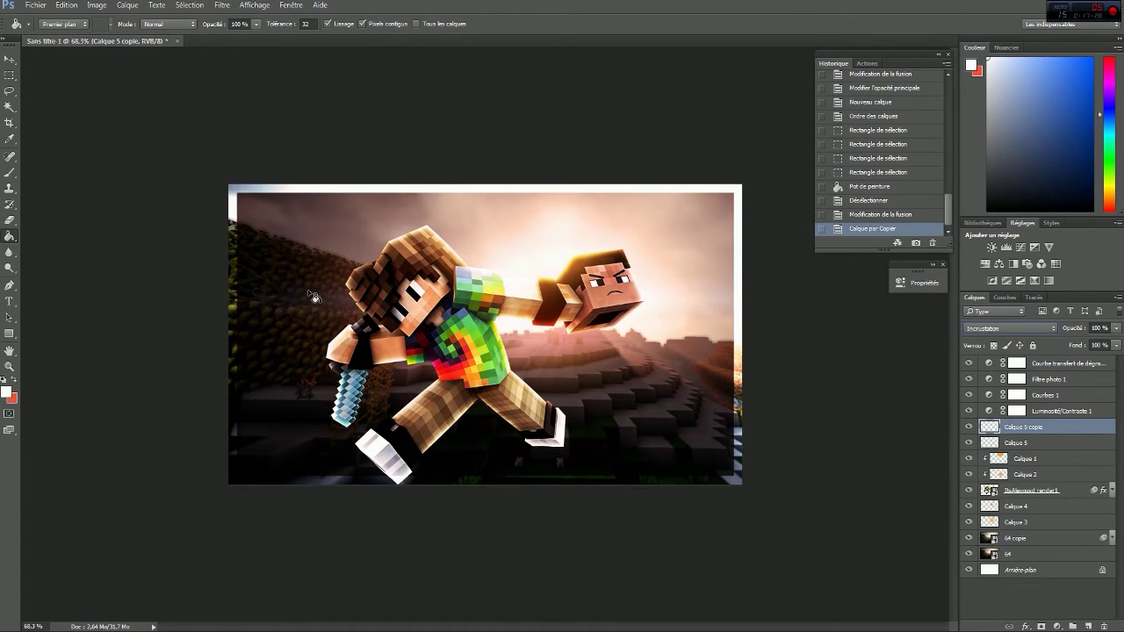
Erase the frame's right edge, duplicate Calque 5, try 22–38% opacity, then delete that copy
click(9, 220)
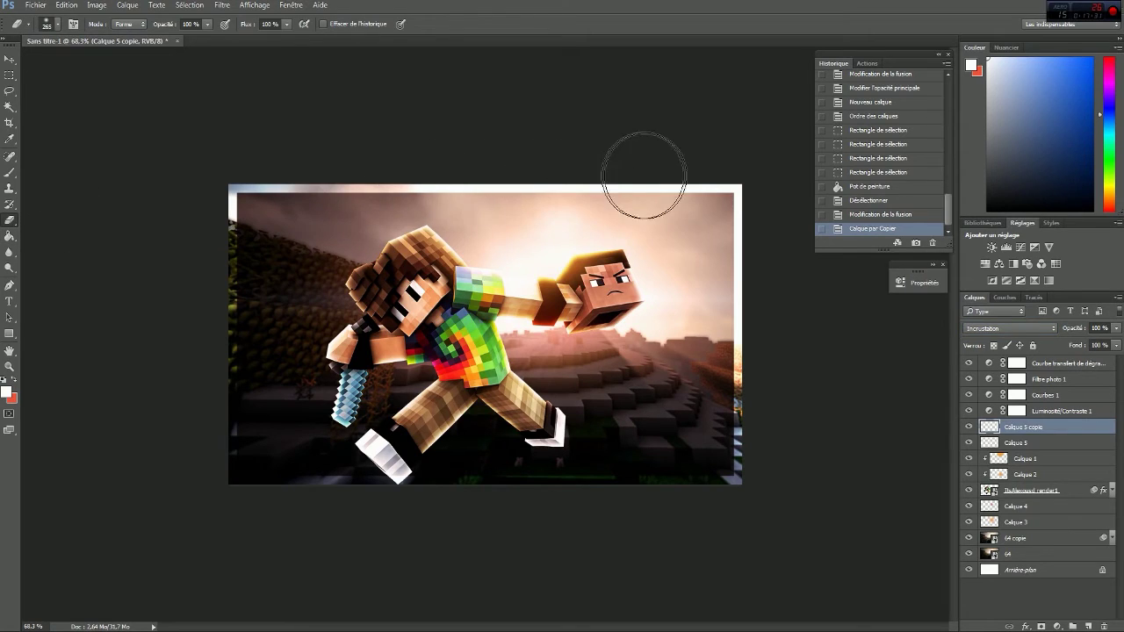
drag(730, 307, 725, 211)
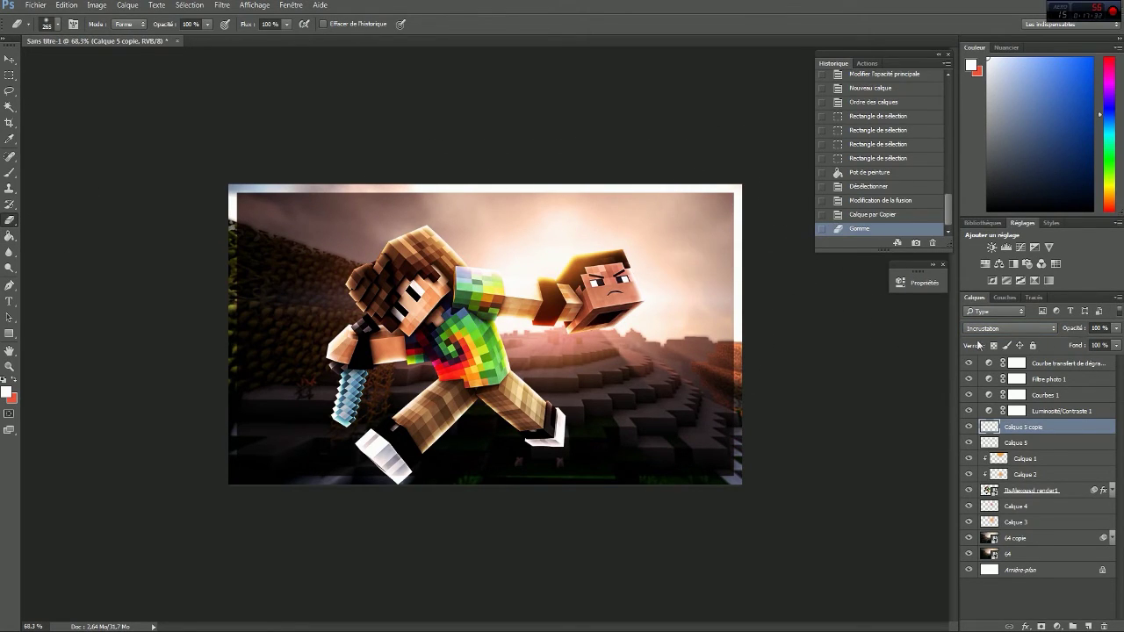
click(1048, 444)
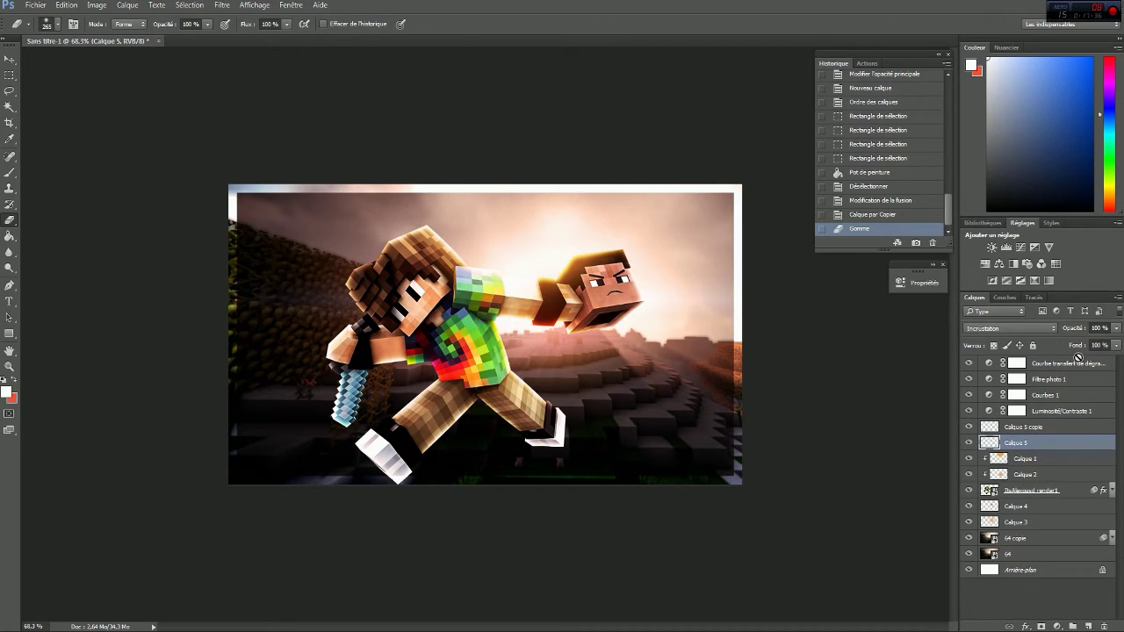
key(ctrl+j)
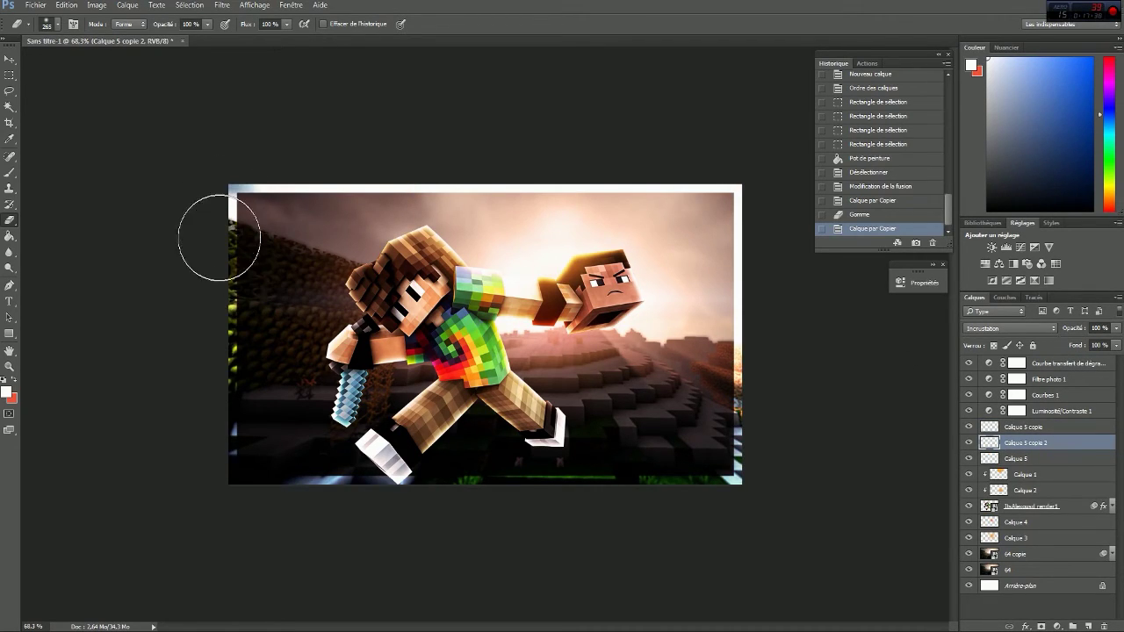
drag(219, 238, 737, 362)
click(1116, 327)
mouse_move(1115, 341)
mouse_down()
mouse_move(1072, 347)
mouse_move(1082, 344)
mouse_up()
drag(665, 188, 720, 228)
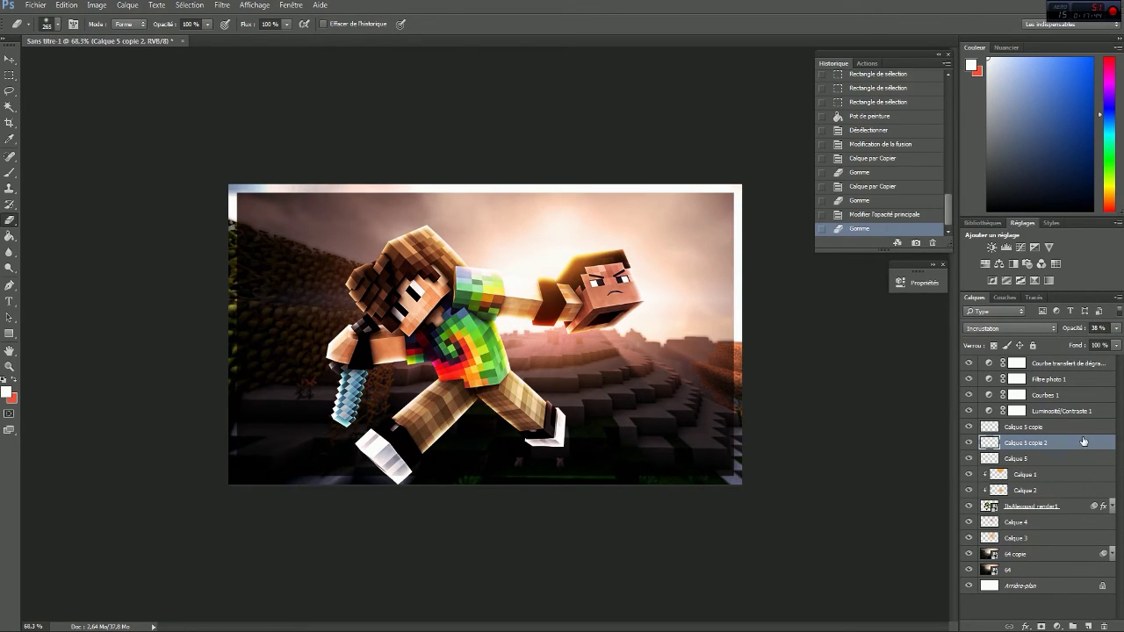
key(Delete)
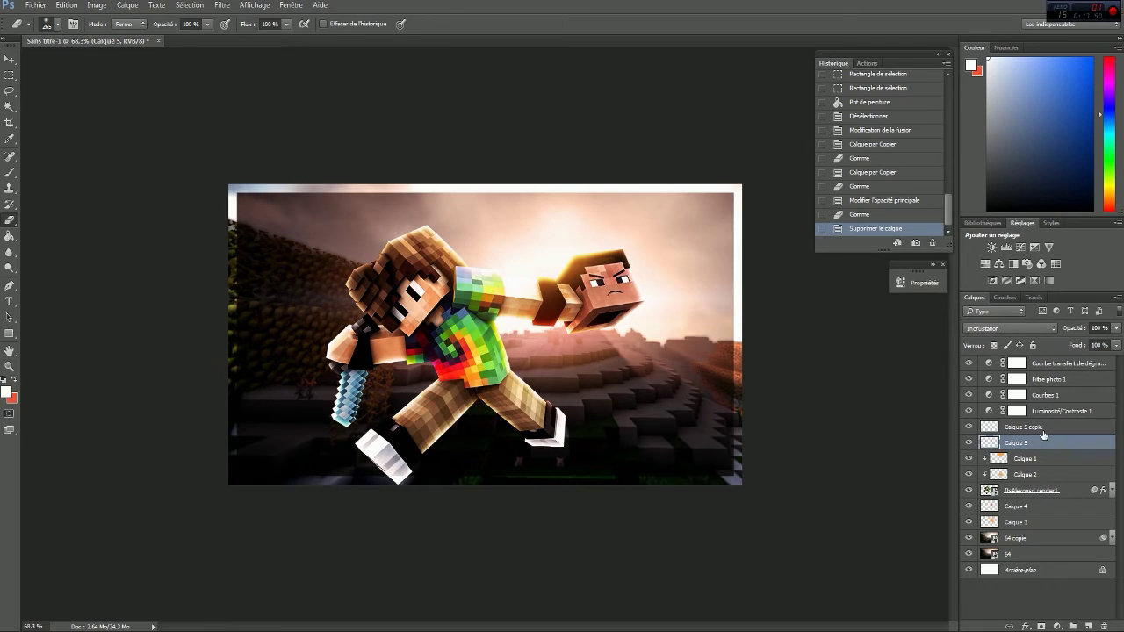
Erase the top-edge strips on Calque 5 and its copy, then delete Calque 5 copie
click(1028, 427)
drag(640, 183, 466, 187)
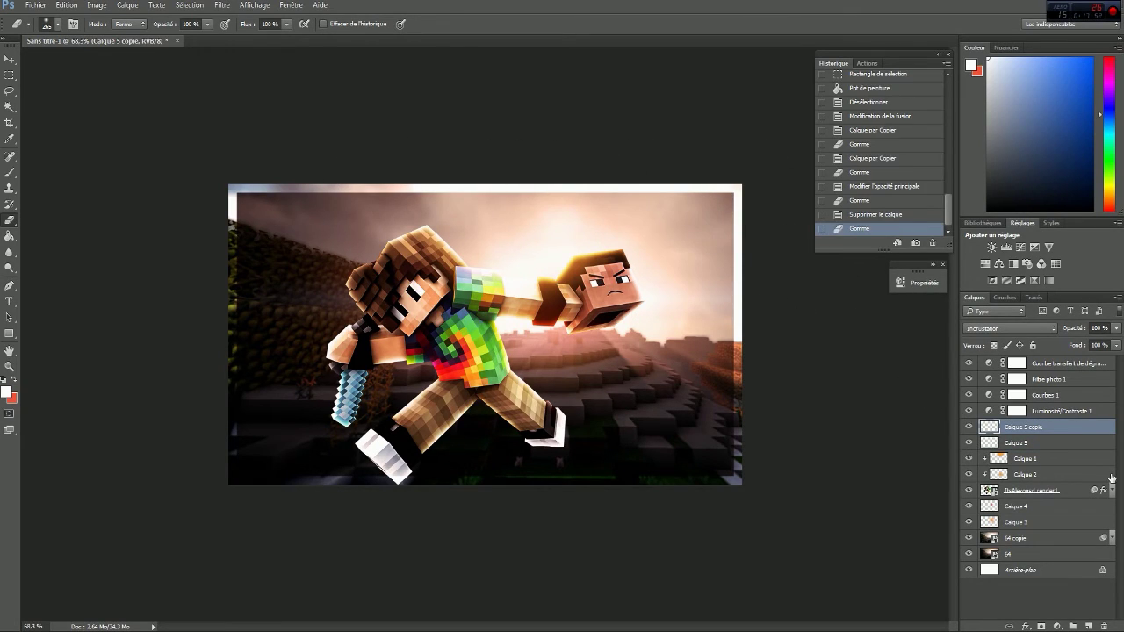
click(1079, 443)
mouse_move(778, 201)
mouse_down()
mouse_move(492, 204)
mouse_move(266, 178)
mouse_up()
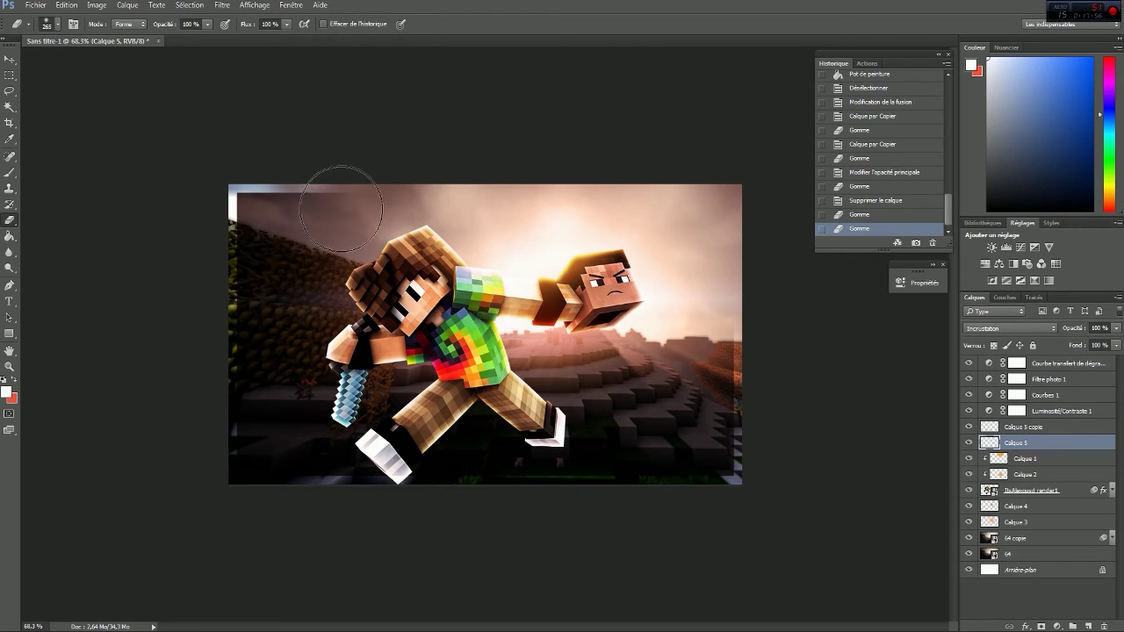
click(713, 211)
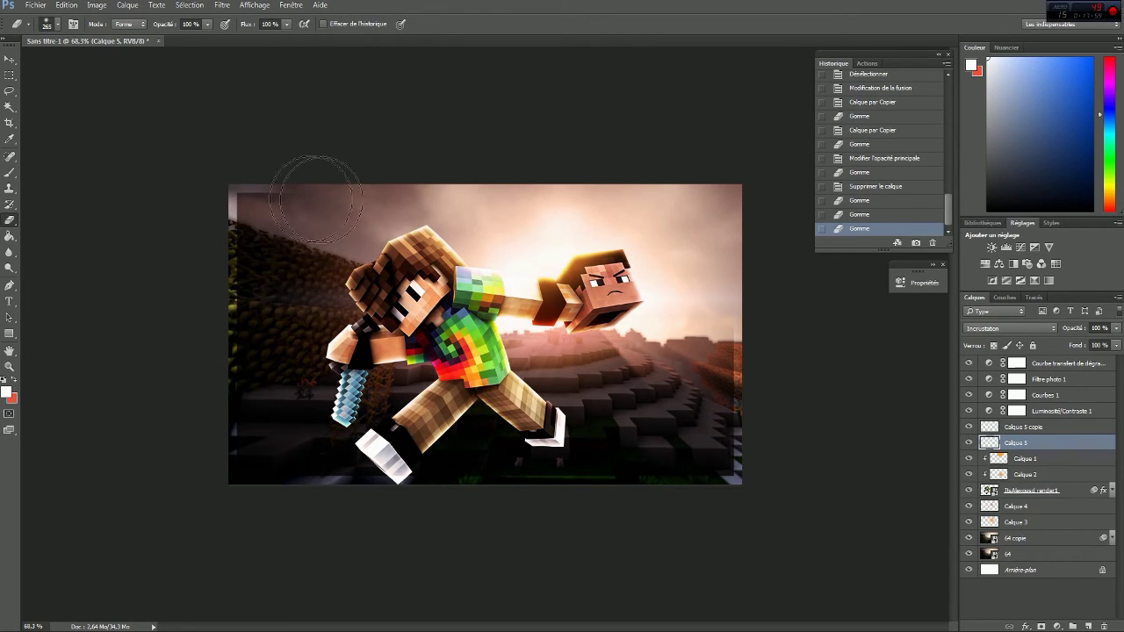
click(1053, 428)
drag(276, 190, 225, 184)
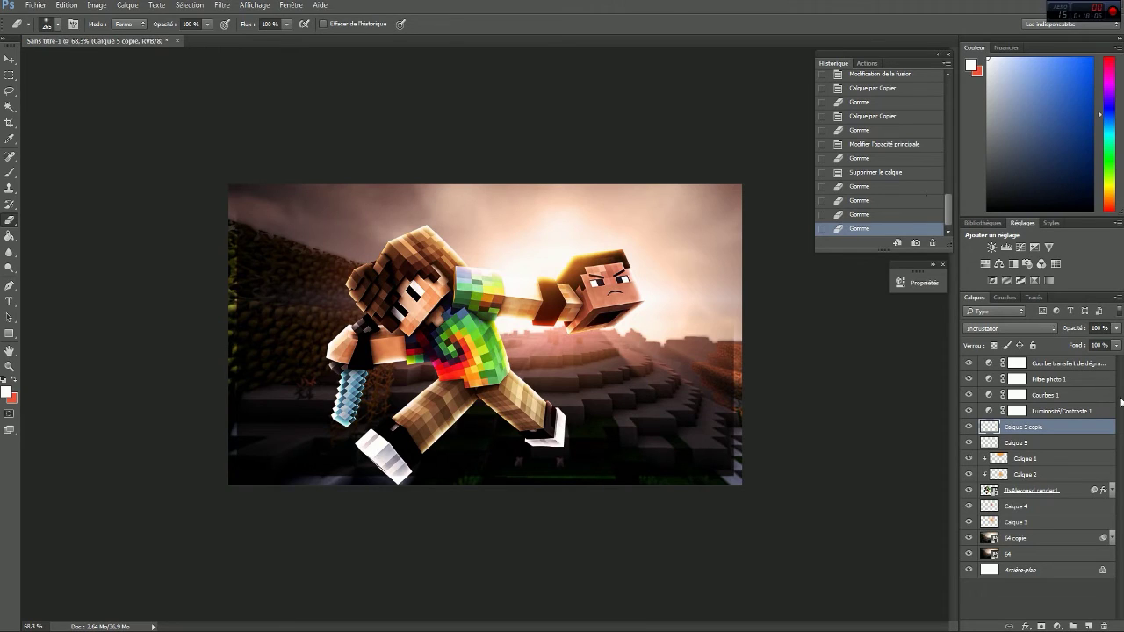
key(Delete)
key(Delete)
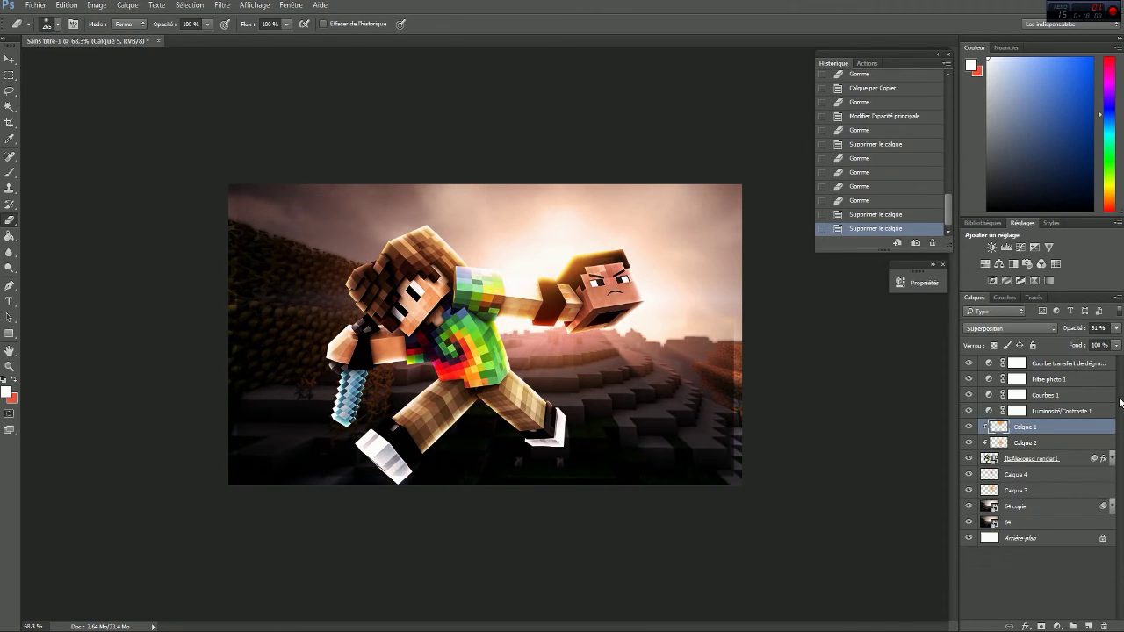